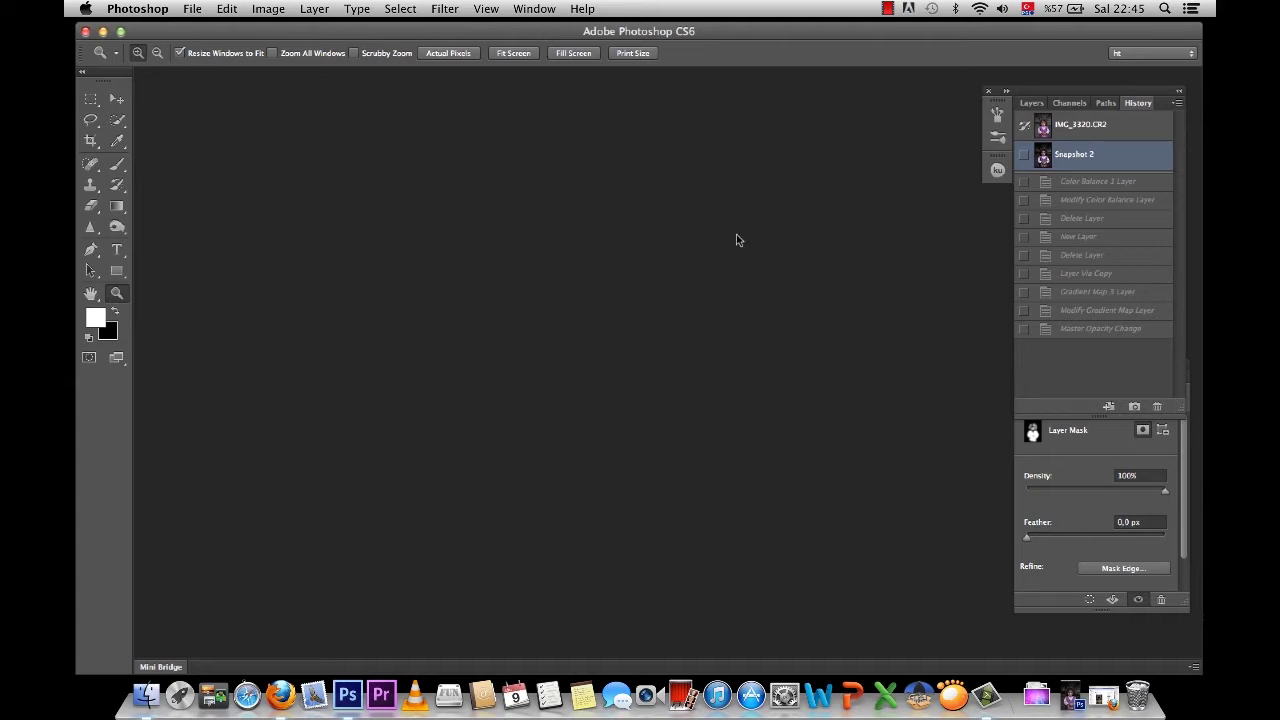
Step: Open IMG_3320.CR2 in Camera Raw and set Contrast to +3
{"action": "double_click", "coordinate": [676, 181]}
{"action": "double_click", "coordinate": [470, 132]}
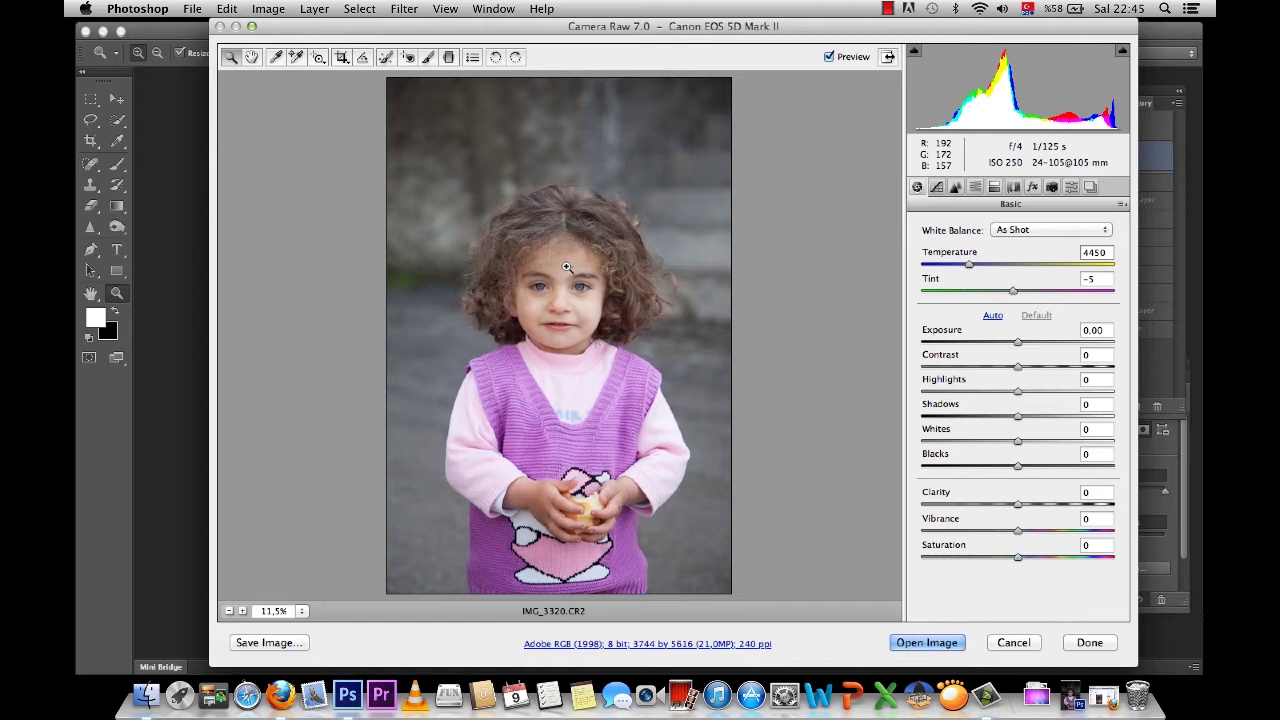
{"action": "left_click", "coordinate": [1060, 368]}
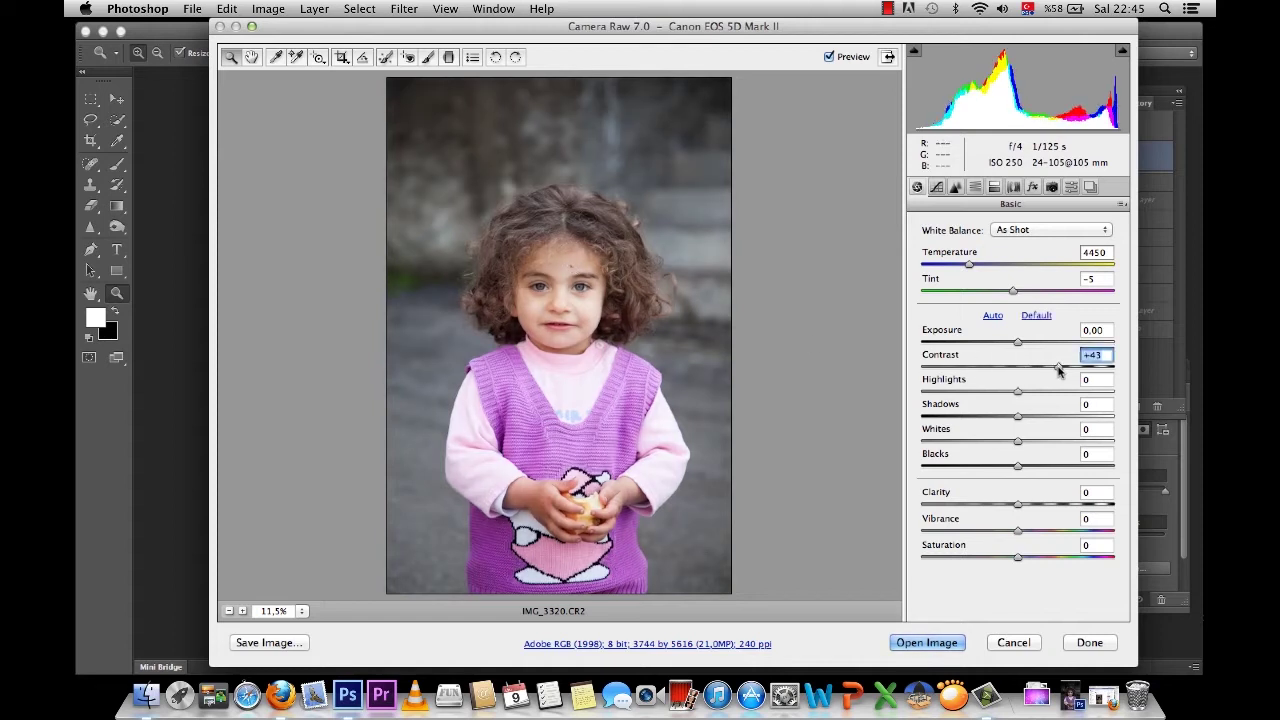
{"action": "left_click", "coordinate": [1020, 368]}
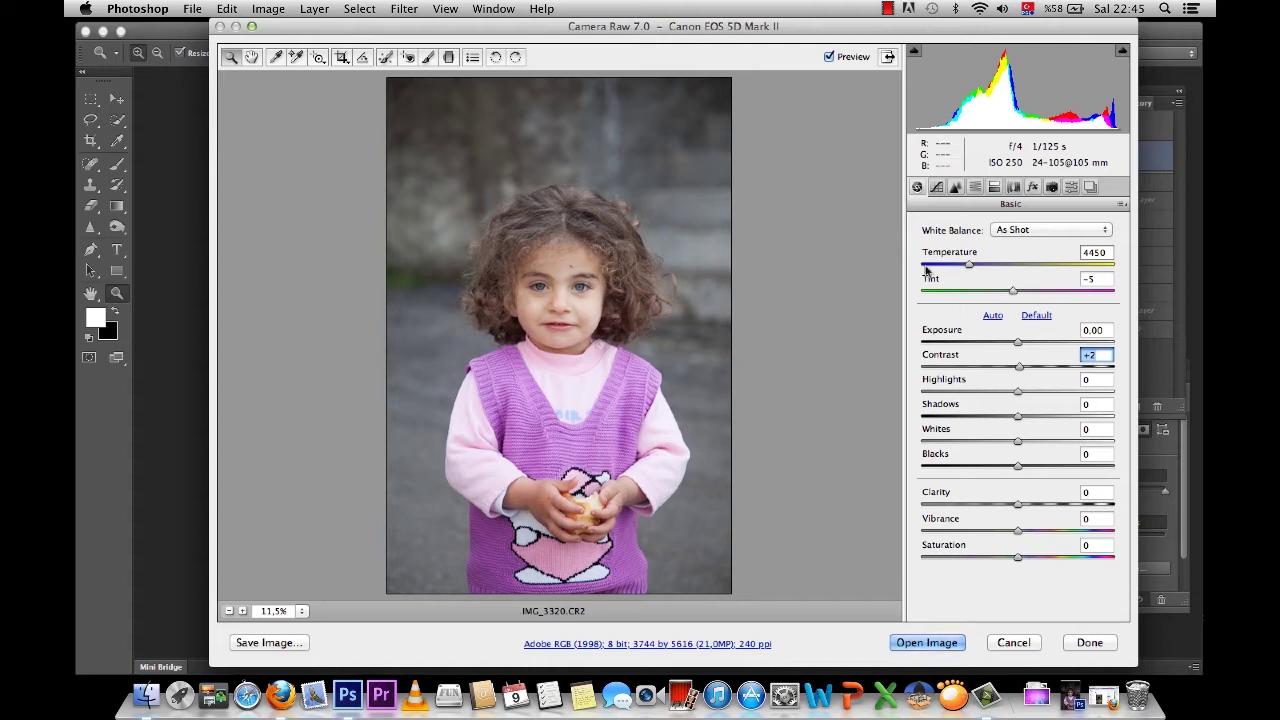
{"action": "left_click", "coordinate": [1056, 367]}
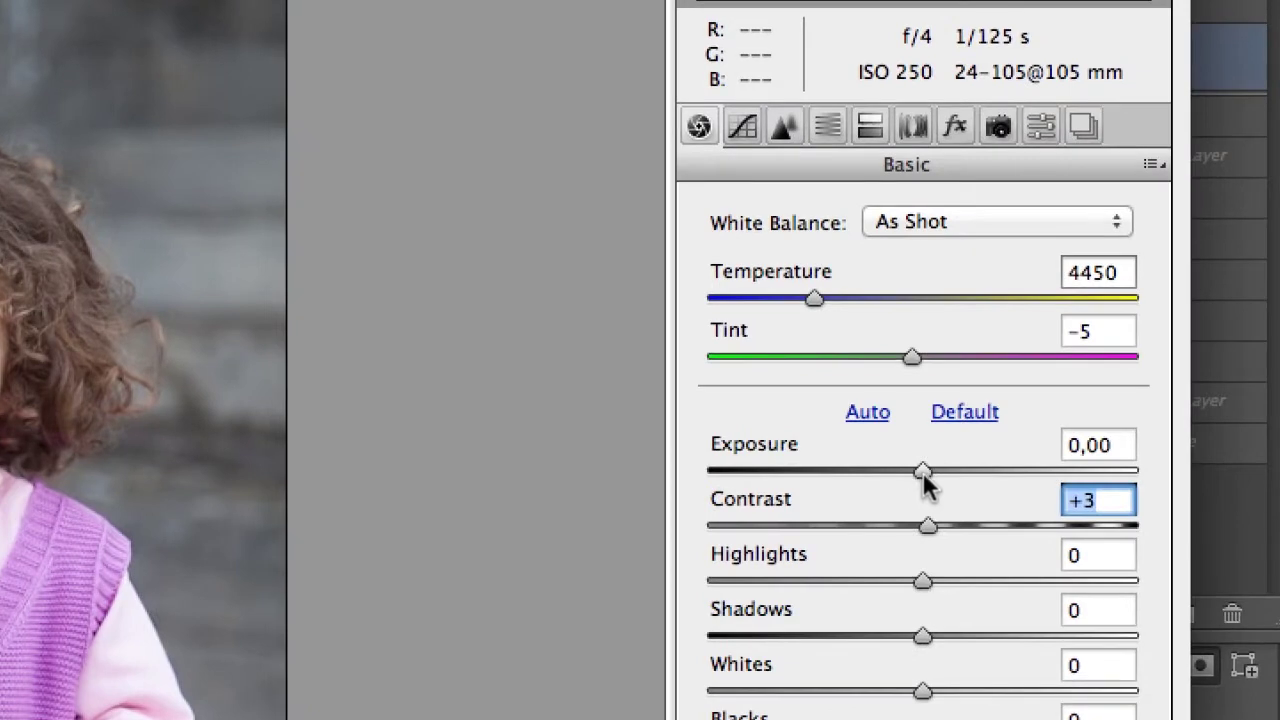
Step: Set Exposure to -1.00 and Contrast to +2 in the Basic panel
{"action": "left_click_drag", "start_coordinate": [926, 470], "coordinate": [885, 468]}
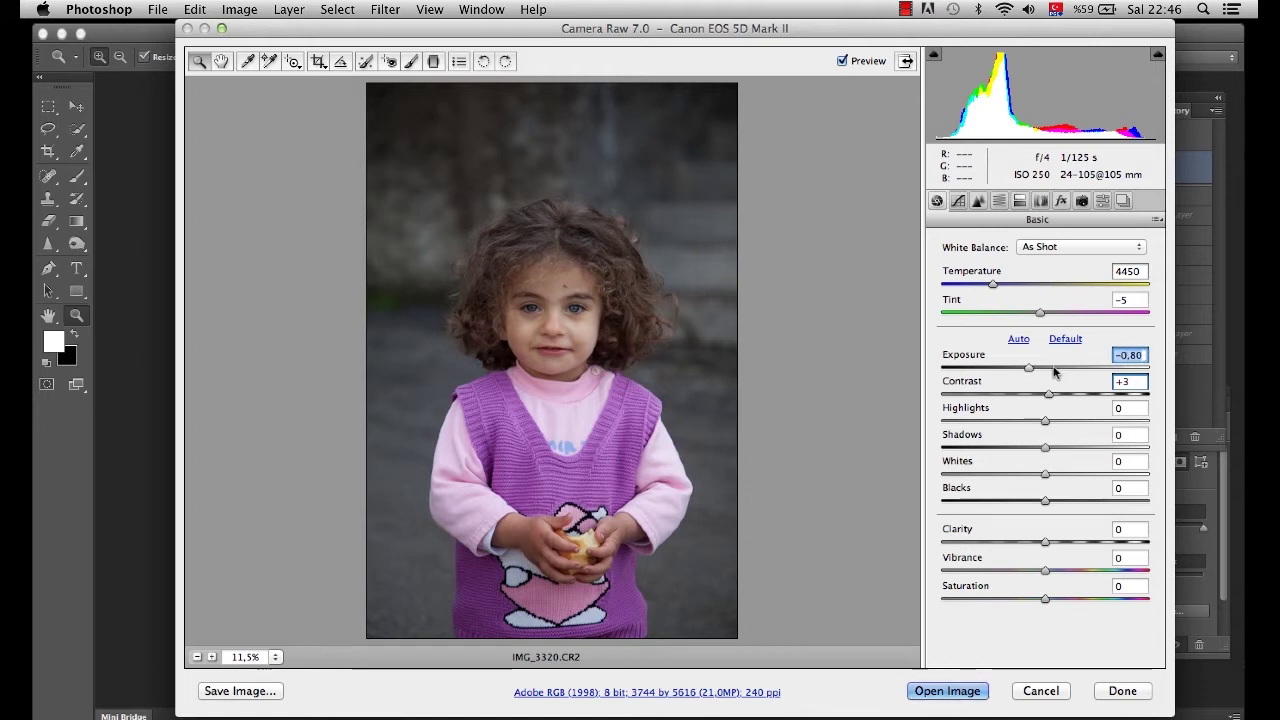
{"action": "left_click_drag", "start_coordinate": [1030, 370], "coordinate": [1025, 370]}
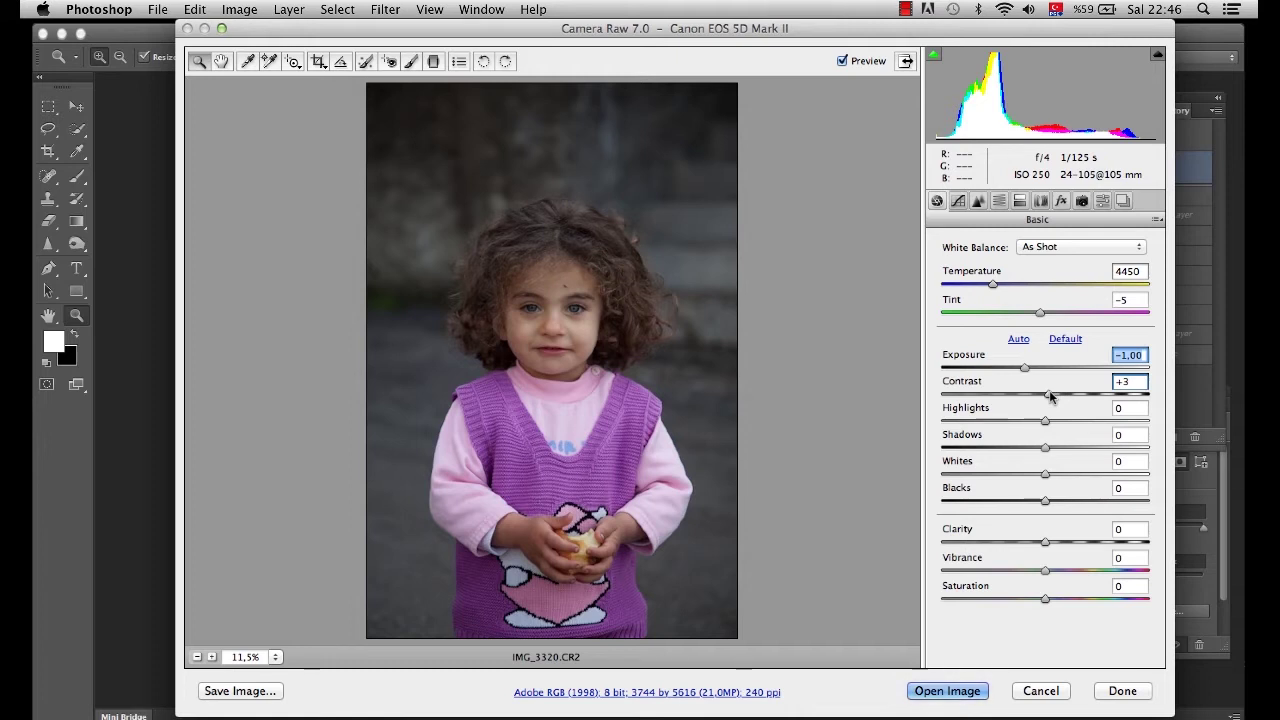
{"action": "left_click_drag", "start_coordinate": [1050, 396], "coordinate": [1044, 398]}
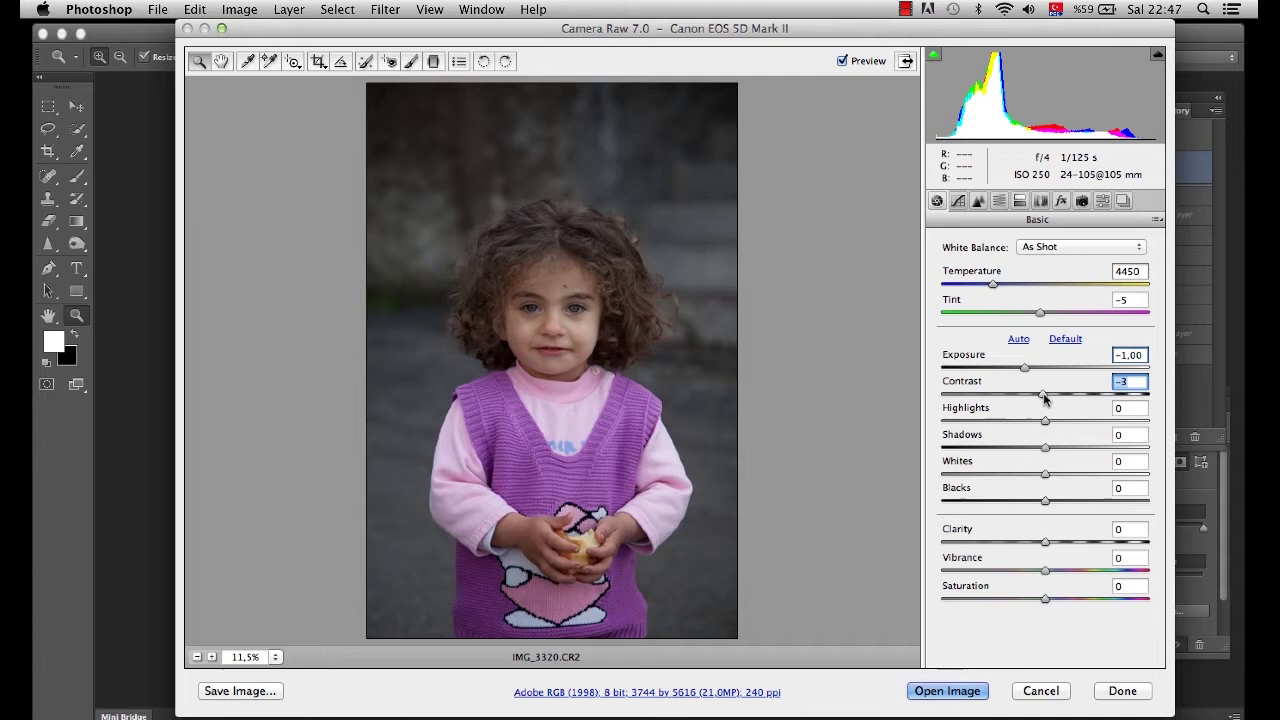
{"action": "left_click_drag", "start_coordinate": [1043, 396], "coordinate": [1048, 399]}
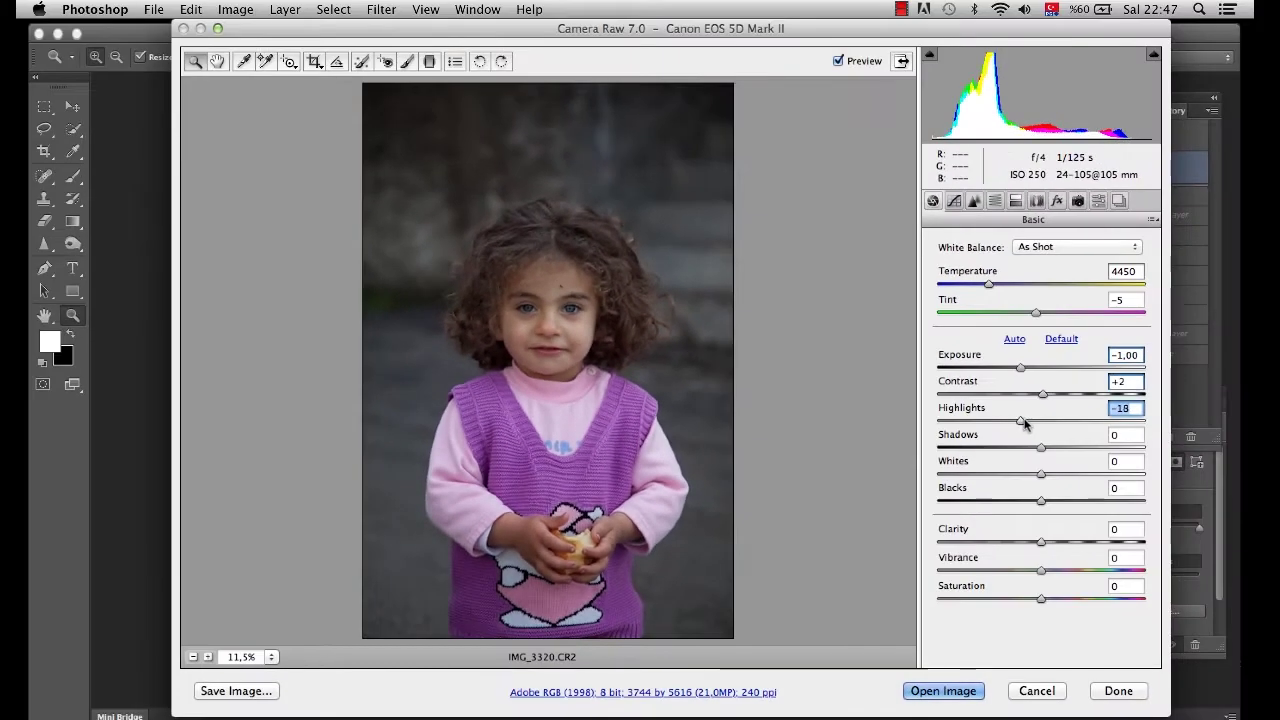
Step: Set the Basic panel's Highlights slider to -56
{"action": "left_click_drag", "start_coordinate": [1024, 423], "coordinate": [985, 421]}
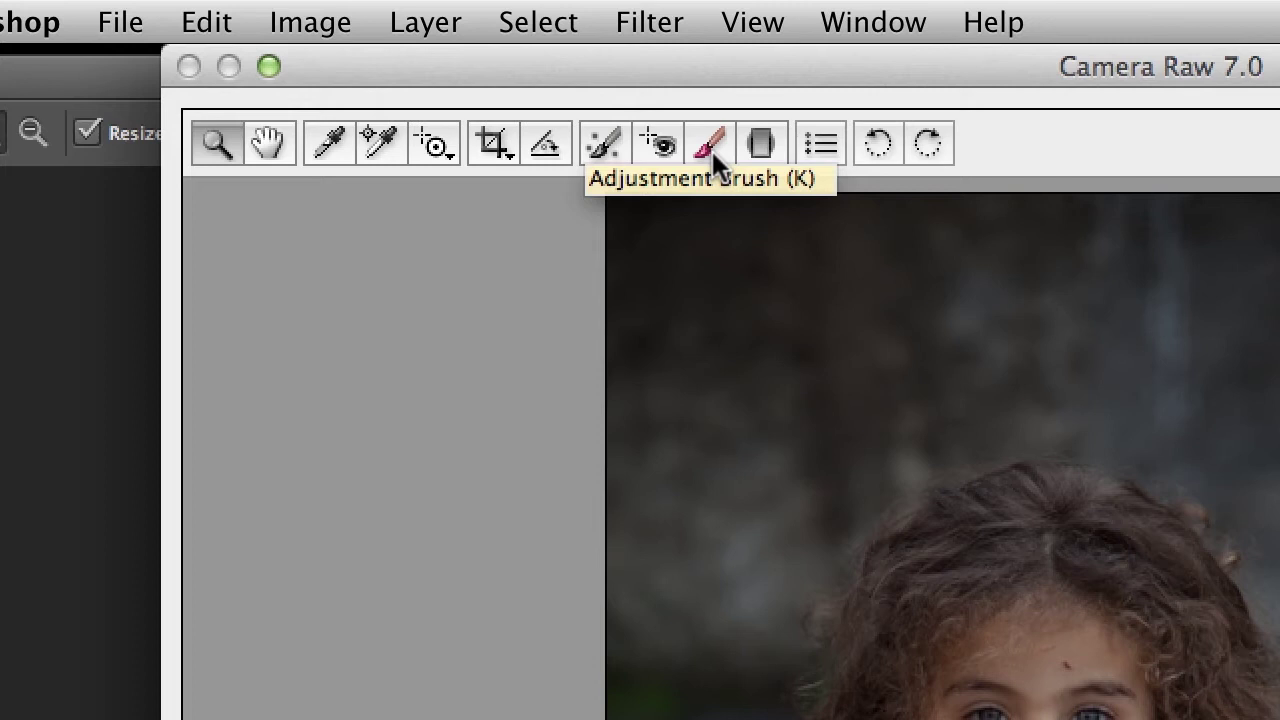
Step: Select the Targeted Adjustment Tool and show its mode menu after briefly trying the brush and crop tools
{"action": "left_click", "coordinate": [710, 148]}
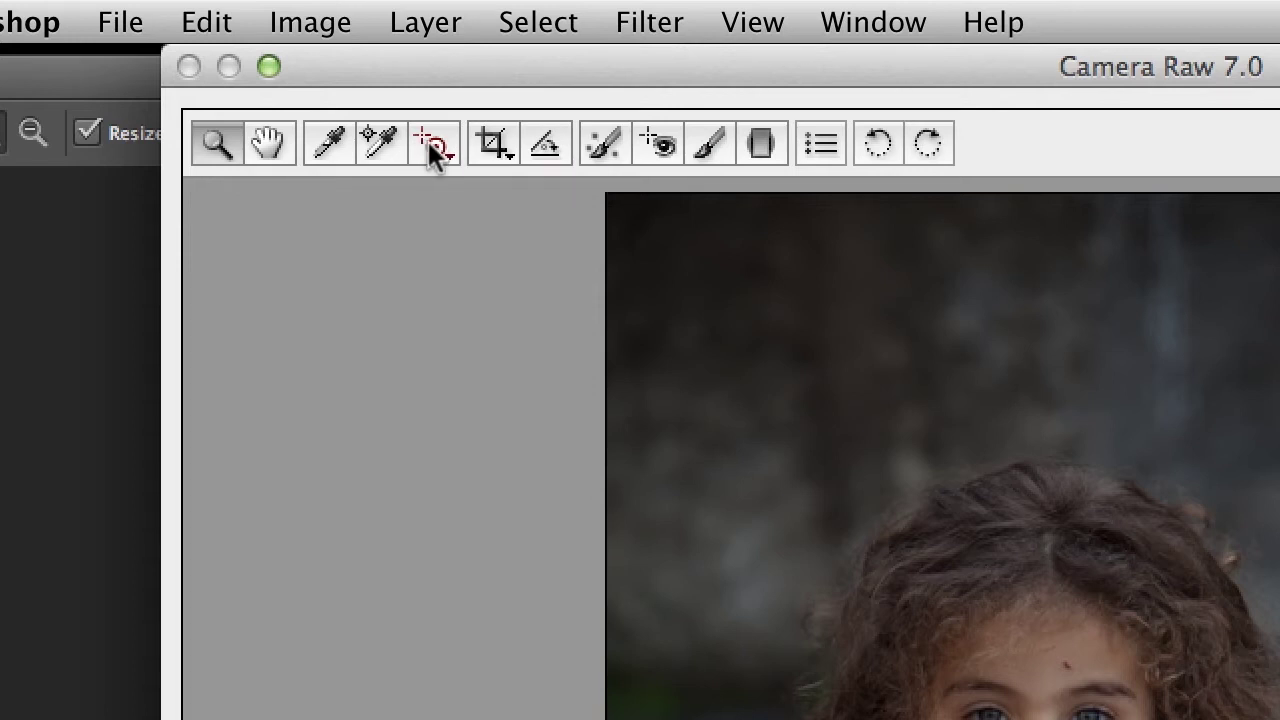
{"action": "left_click", "coordinate": [427, 140]}
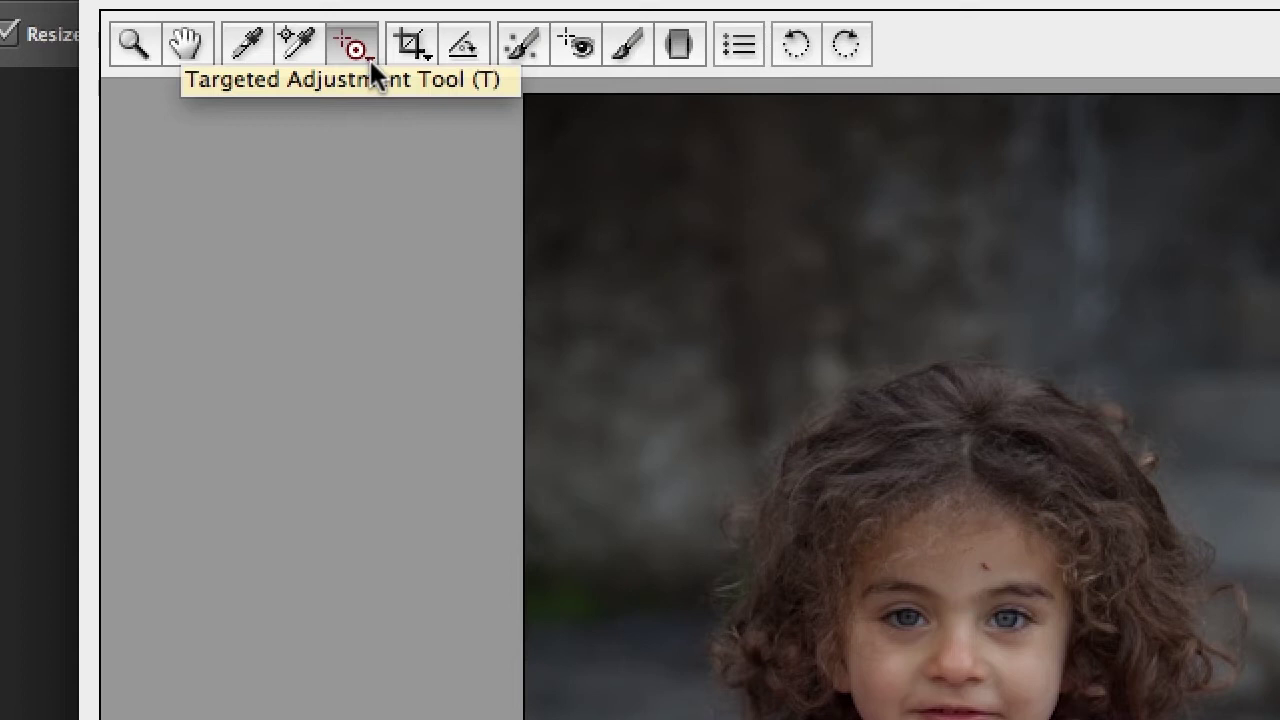
{"action": "left_click", "coordinate": [368, 60]}
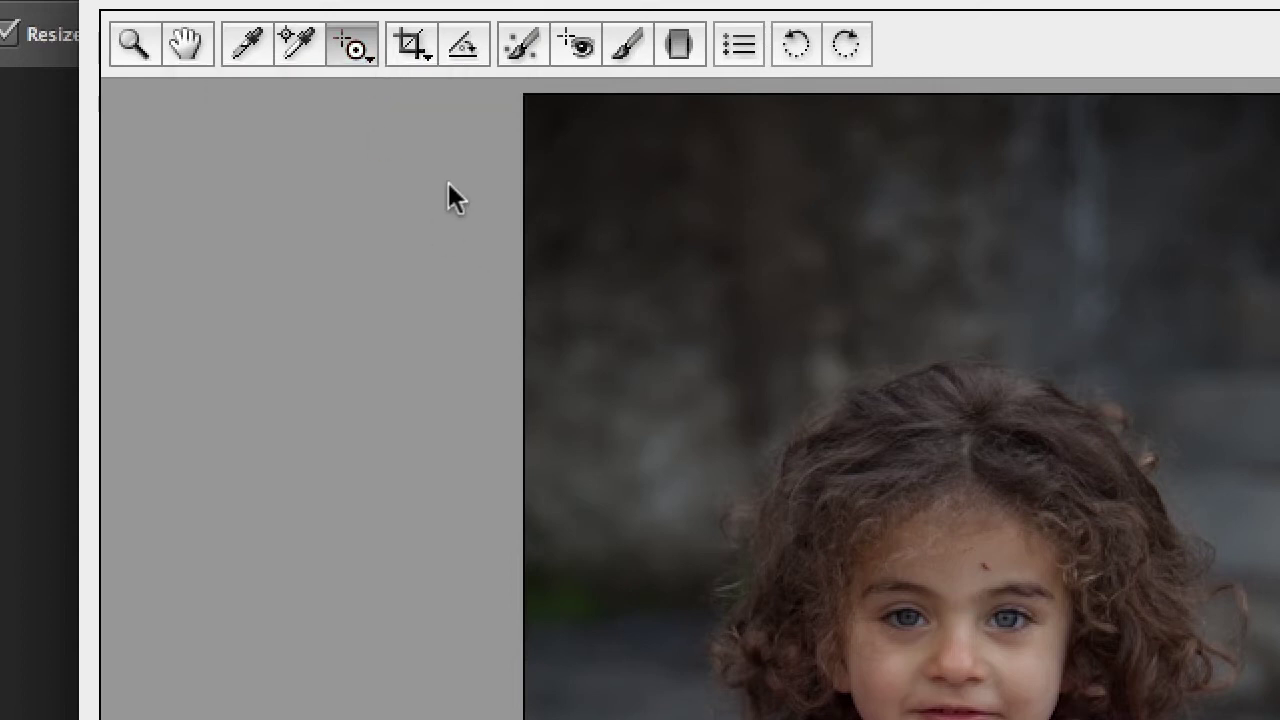
{"action": "left_click", "coordinate": [423, 40]}
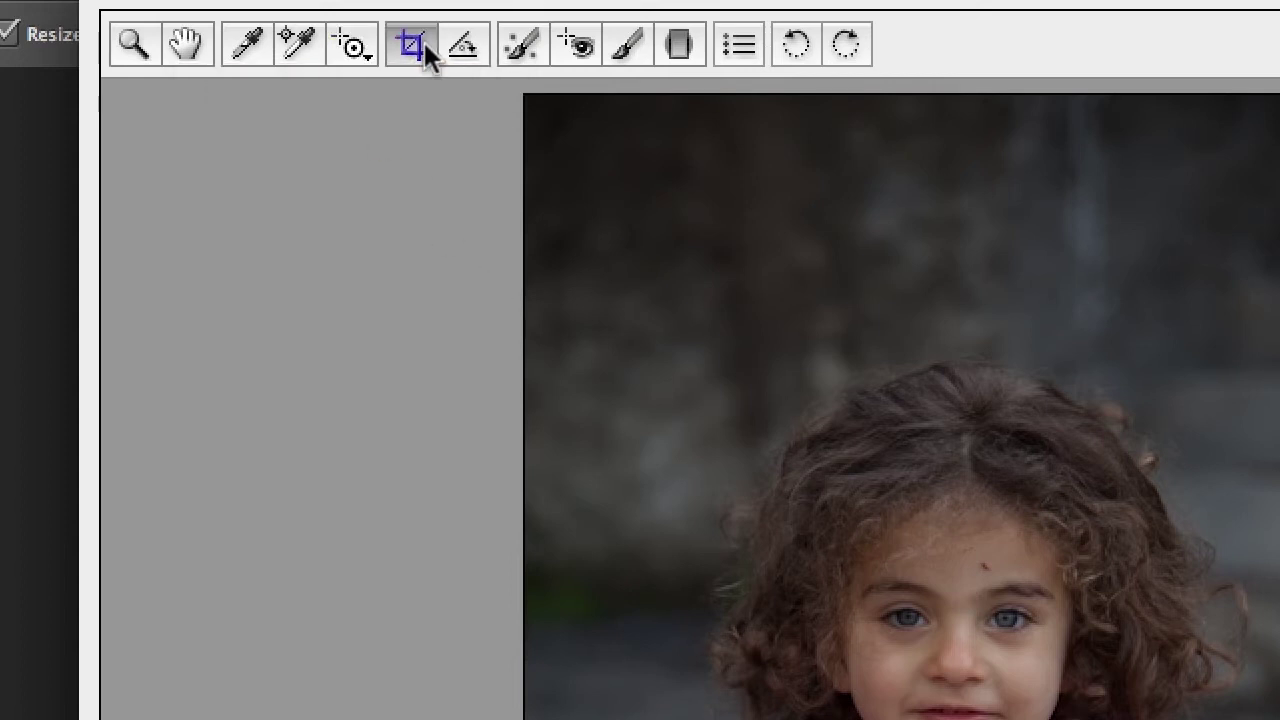
{"action": "left_click", "coordinate": [375, 50]}
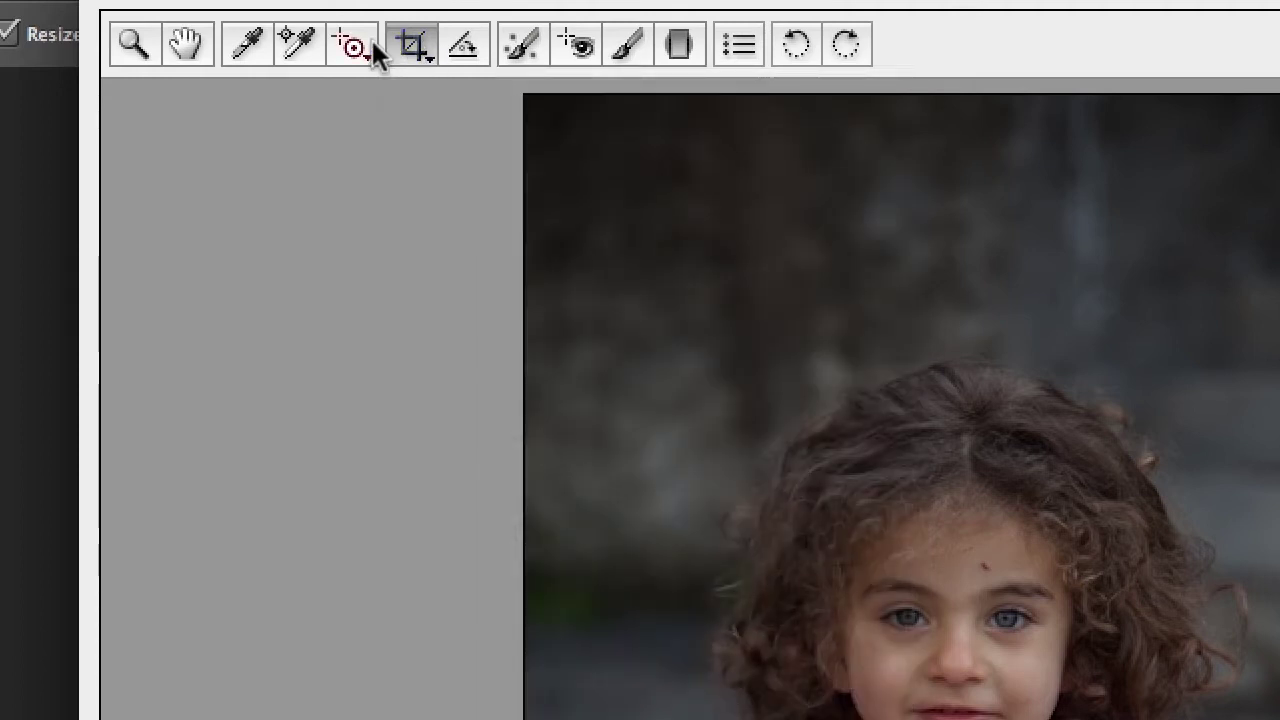
{"action": "left_click", "coordinate": [357, 56]}
{"action": "left_click", "coordinate": [356, 50]}
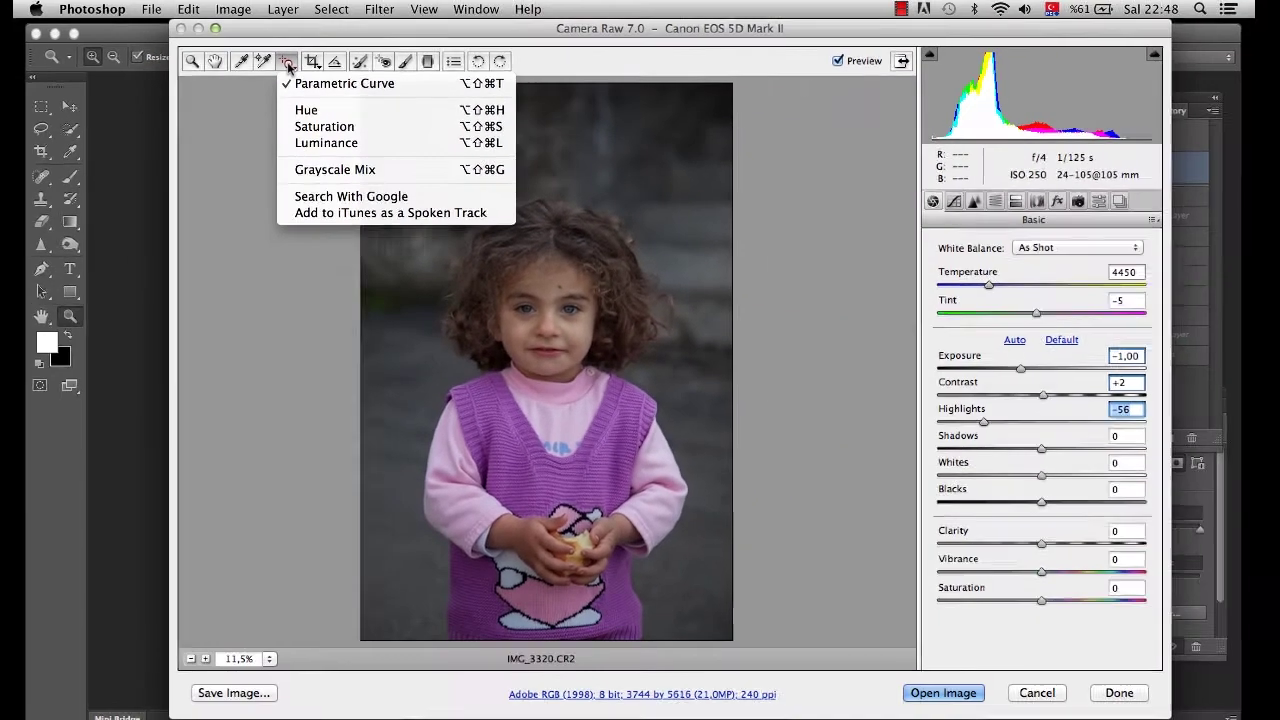
Step: Set the targeted tool to Hue and drag on the vest to reach Purples -32, Blues -4
{"action": "left_click", "coordinate": [329, 113]}
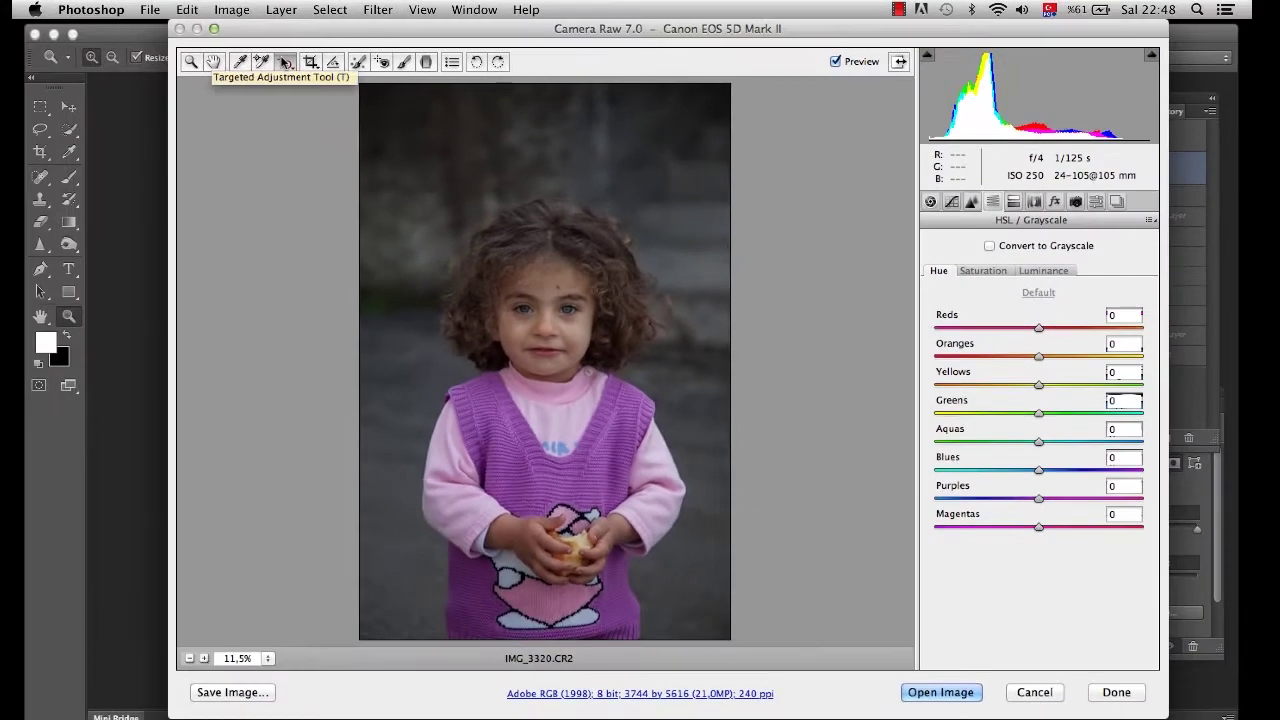
{"action": "left_click", "coordinate": [285, 62]}
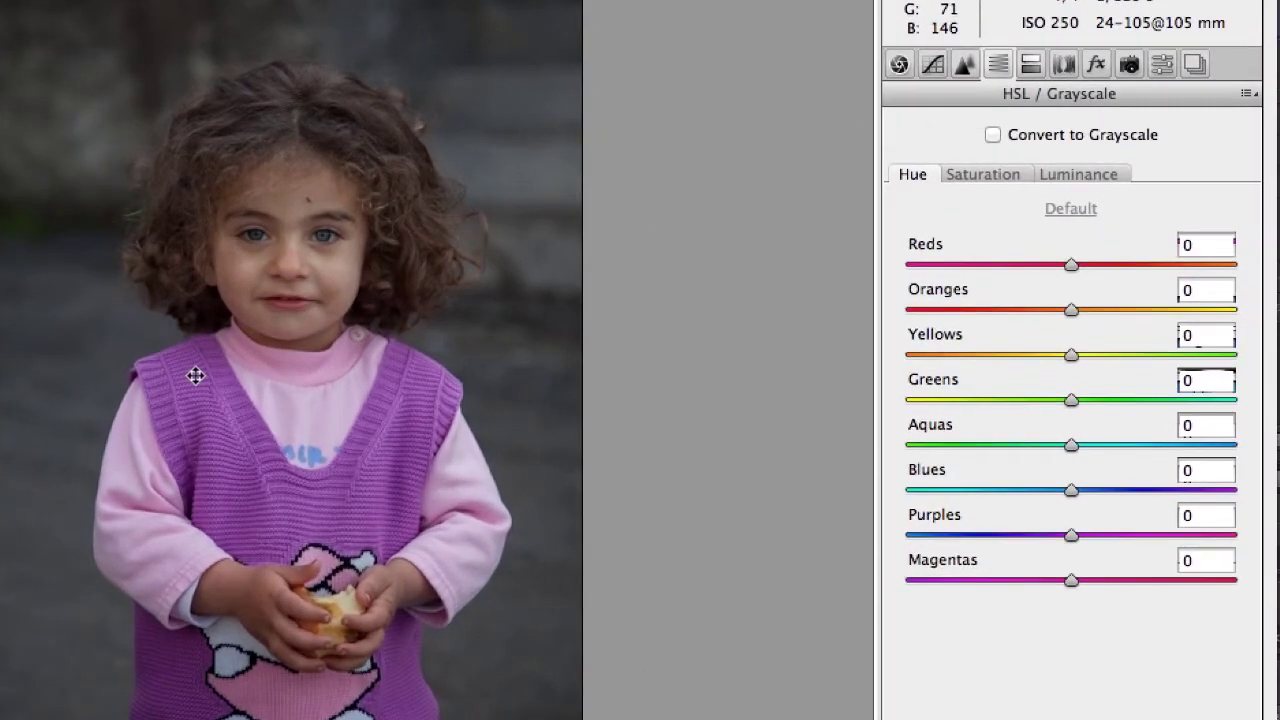
{"action": "mouse_move", "coordinate": [196, 375]}
{"action": "left_mouse_down"}
{"action": "mouse_move", "coordinate": [332, 379]}
{"action": "mouse_move", "coordinate": [146, 374]}
{"action": "left_mouse_up"}
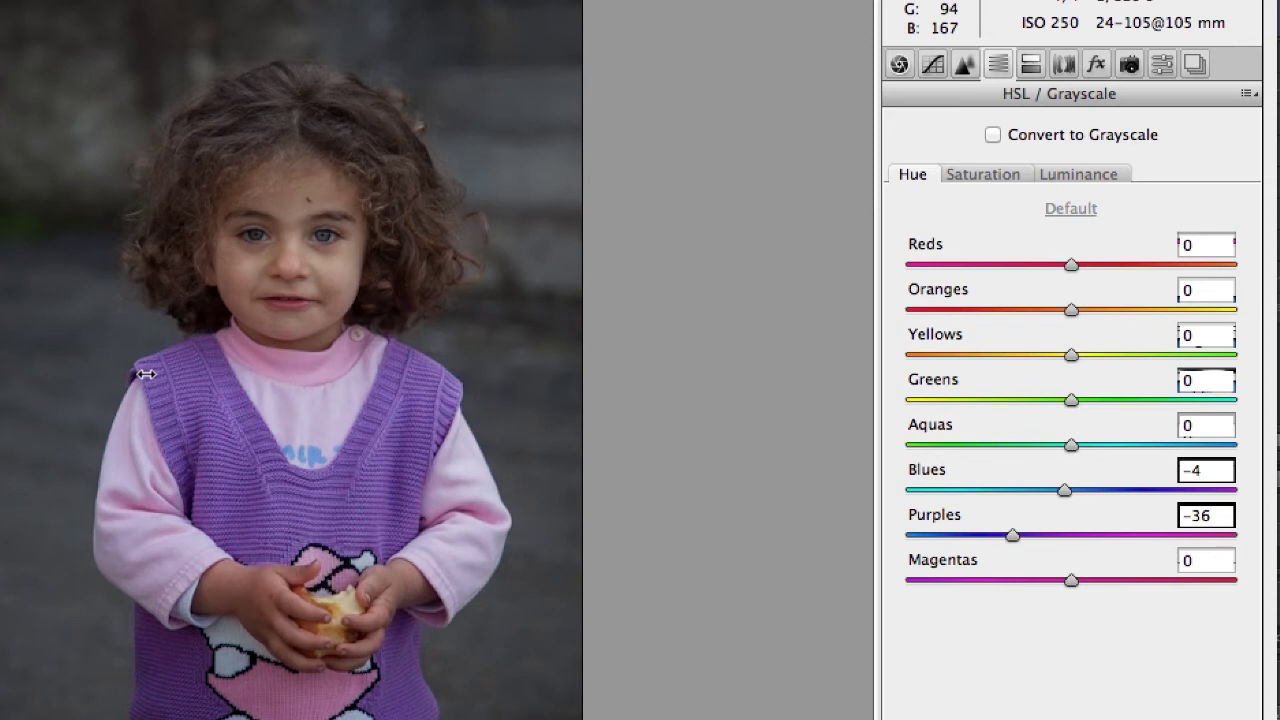
{"action": "left_click_drag", "start_coordinate": [146, 374], "coordinate": [272, 392]}
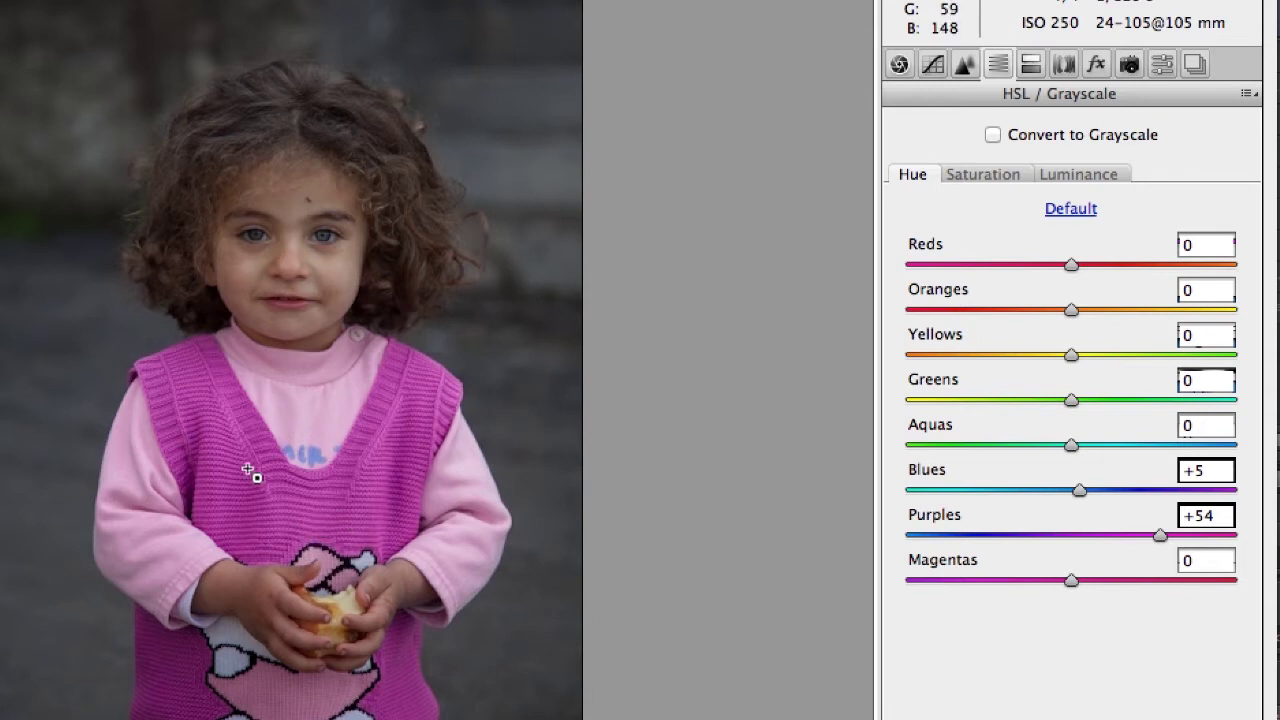
{"action": "mouse_move", "coordinate": [232, 438]}
{"action": "left_mouse_down"}
{"action": "mouse_move", "coordinate": [334, 443]}
{"action": "mouse_move", "coordinate": [157, 426]}
{"action": "mouse_move", "coordinate": [215, 430]}
{"action": "left_mouse_up"}
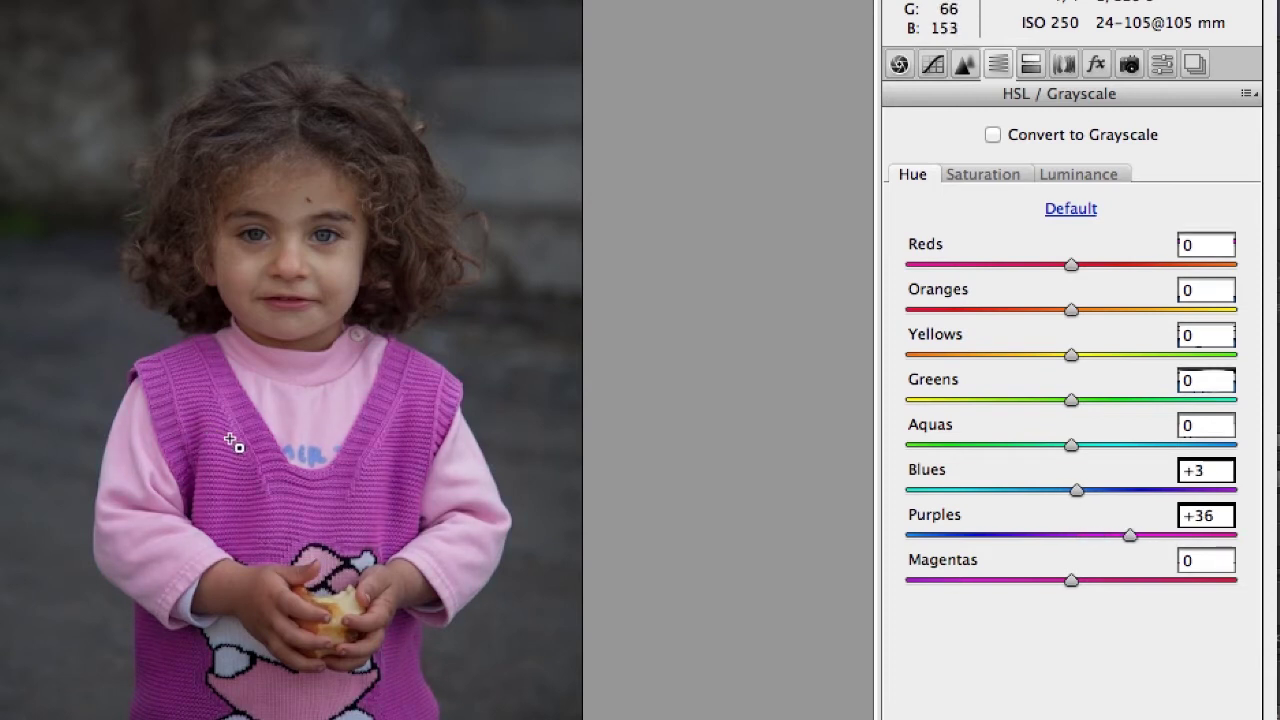
{"action": "mouse_move", "coordinate": [400, 434]}
{"action": "left_mouse_down"}
{"action": "mouse_move", "coordinate": [408, 530]}
{"action": "mouse_move", "coordinate": [400, 334]}
{"action": "mouse_move", "coordinate": [403, 449]}
{"action": "left_mouse_up"}
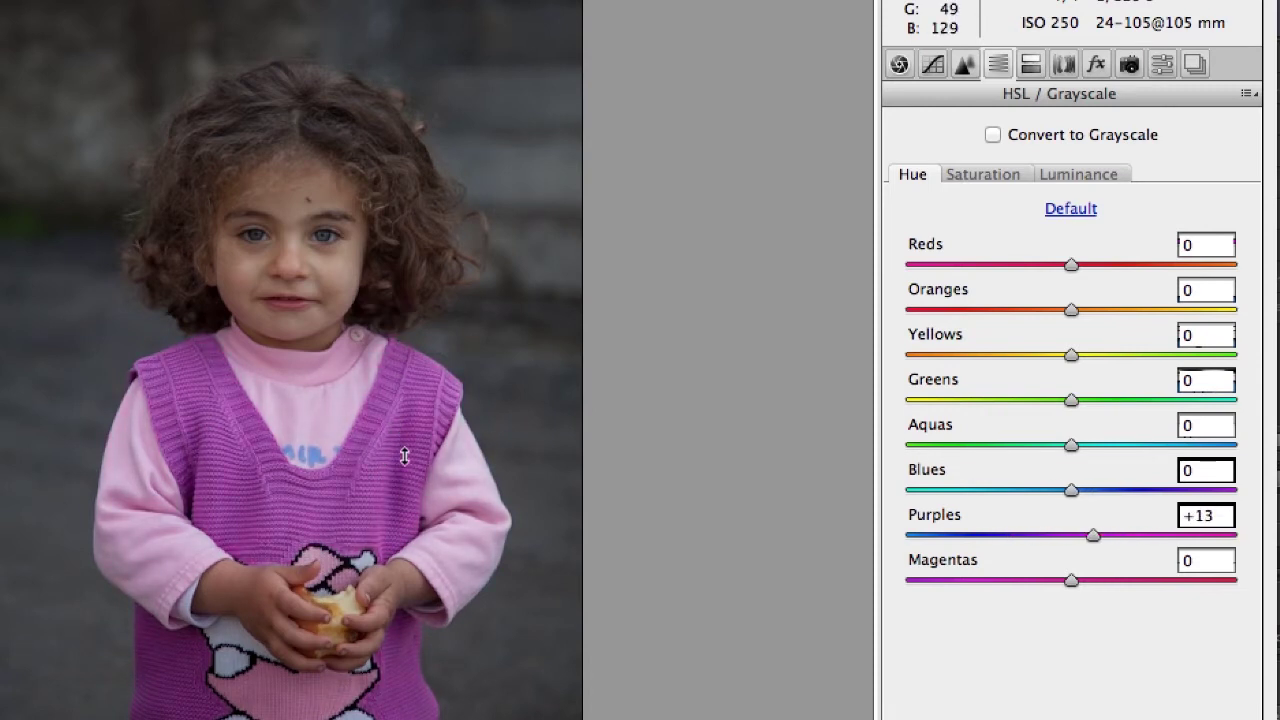
{"action": "mouse_move", "coordinate": [266, 509]}
{"action": "left_mouse_down"}
{"action": "mouse_move", "coordinate": [423, 503]}
{"action": "mouse_move", "coordinate": [367, 469]}
{"action": "mouse_move", "coordinate": [523, 468]}
{"action": "left_mouse_up"}
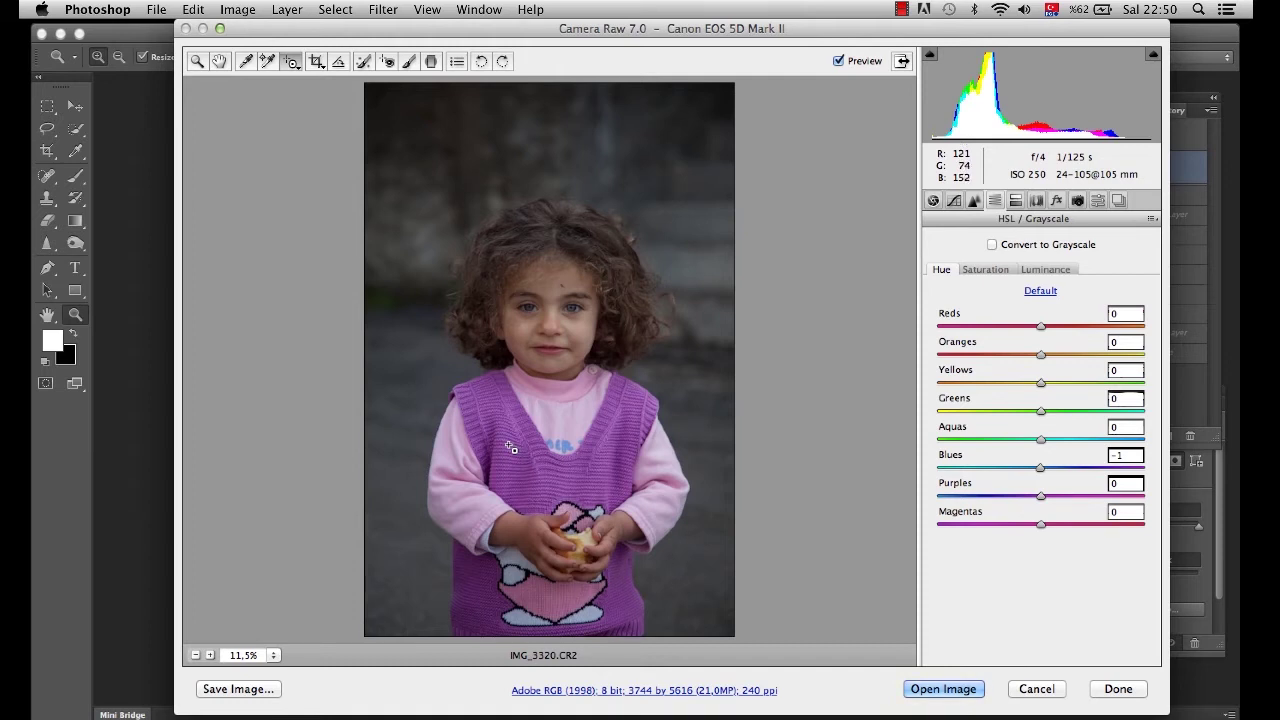
{"action": "left_click_drag", "start_coordinate": [514, 432], "coordinate": [520, 457]}
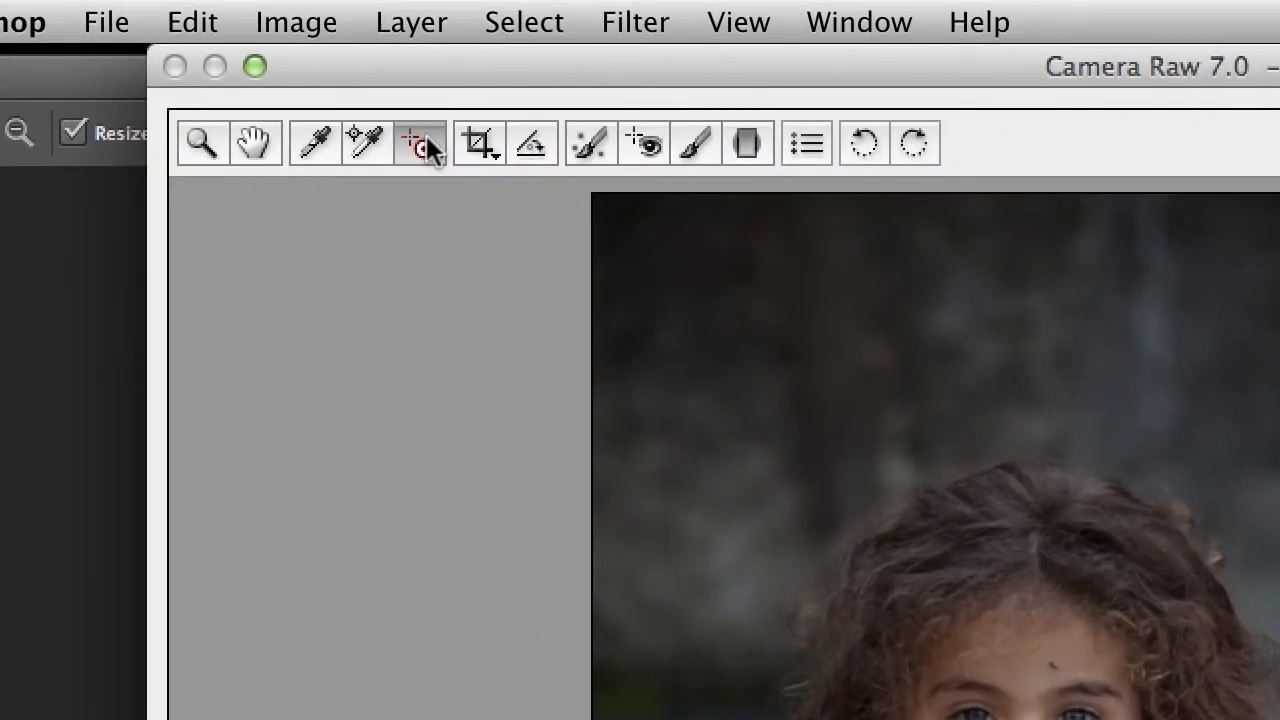
Step: Set the targeted tool to Saturation and drag the vest toward grey, then back to purple
{"action": "left_click", "coordinate": [424, 140]}
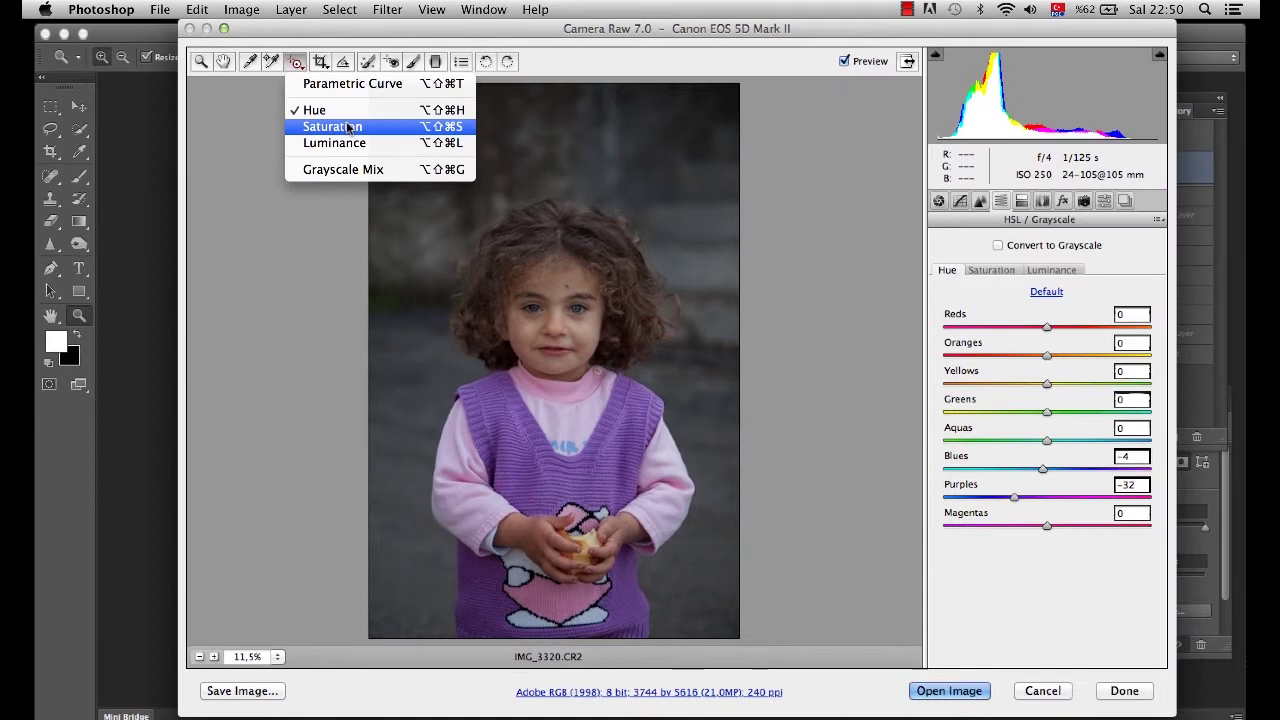
{"action": "left_click", "coordinate": [347, 127]}
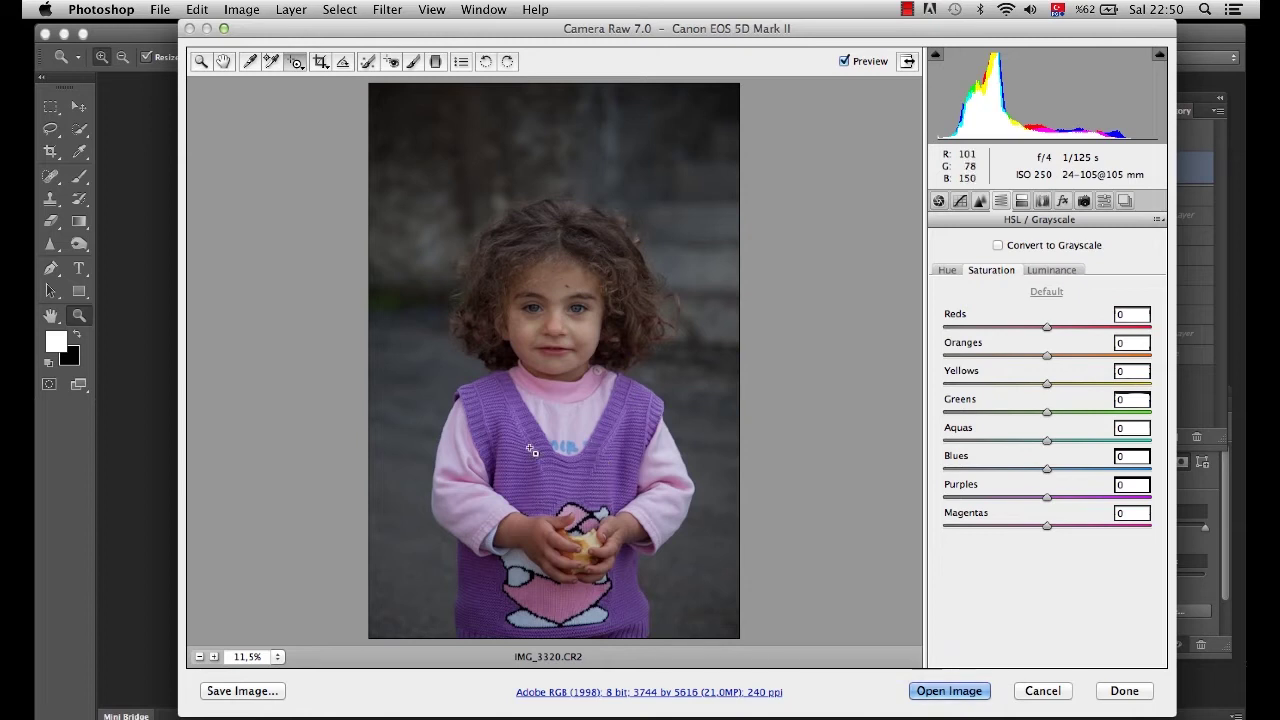
{"action": "mouse_move", "coordinate": [518, 451]}
{"action": "left_mouse_down"}
{"action": "mouse_move", "coordinate": [511, 390]}
{"action": "mouse_move", "coordinate": [559, 609]}
{"action": "left_mouse_up"}
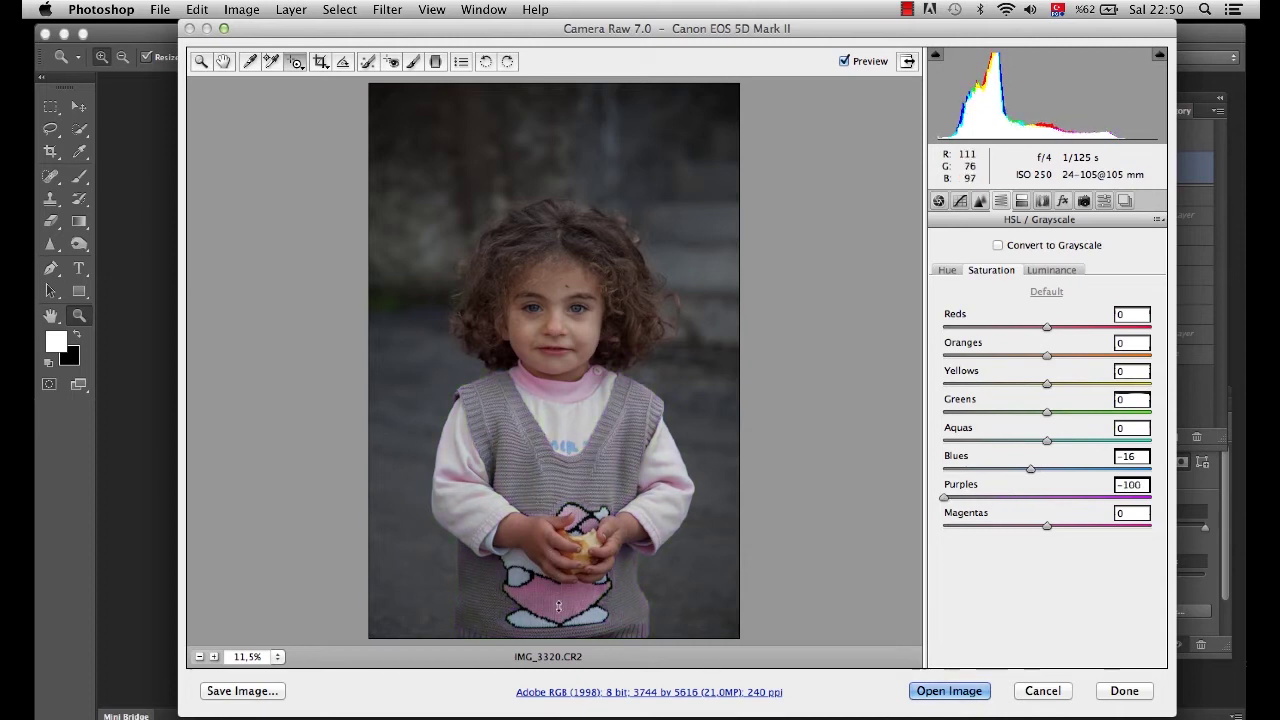
{"action": "mouse_move", "coordinate": [559, 613]}
{"action": "left_mouse_down"}
{"action": "mouse_move", "coordinate": [545, 433]}
{"action": "mouse_move", "coordinate": [548, 443]}
{"action": "left_mouse_up"}
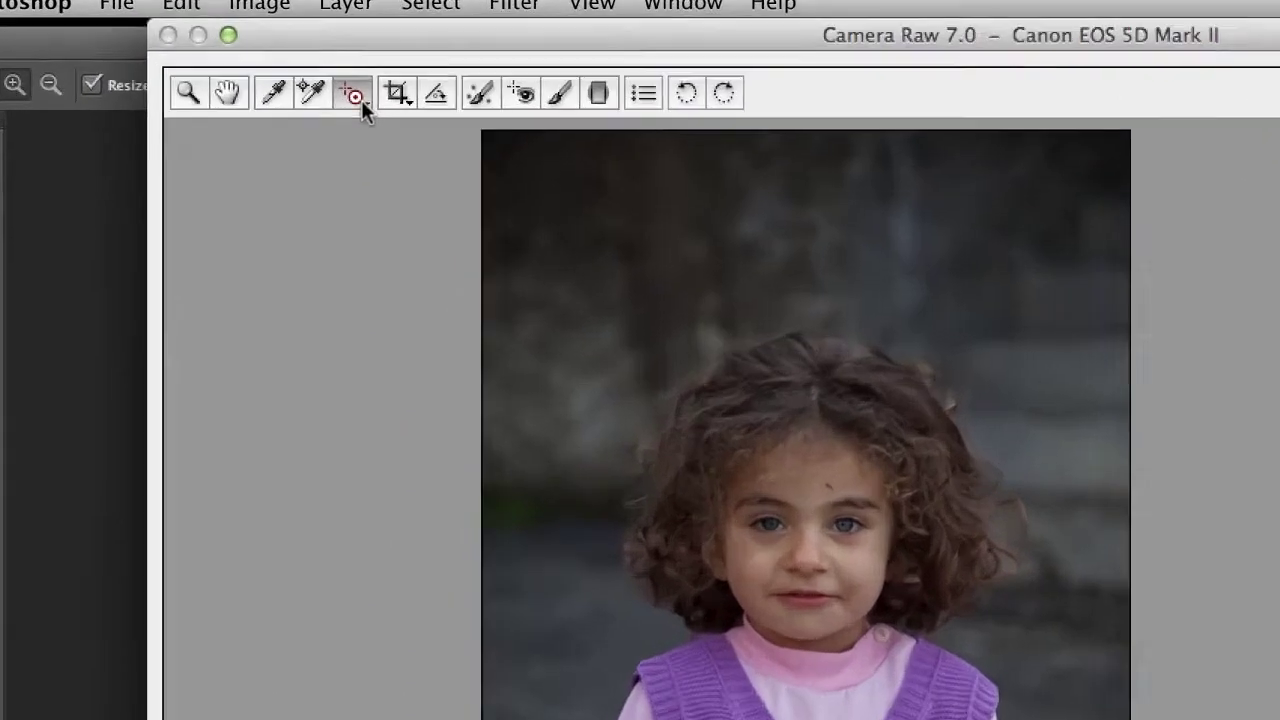
Step: Set the targeted tool to Luminance and drag the sweater to Purples +7, Blues +1
{"action": "left_click", "coordinate": [291, 64]}
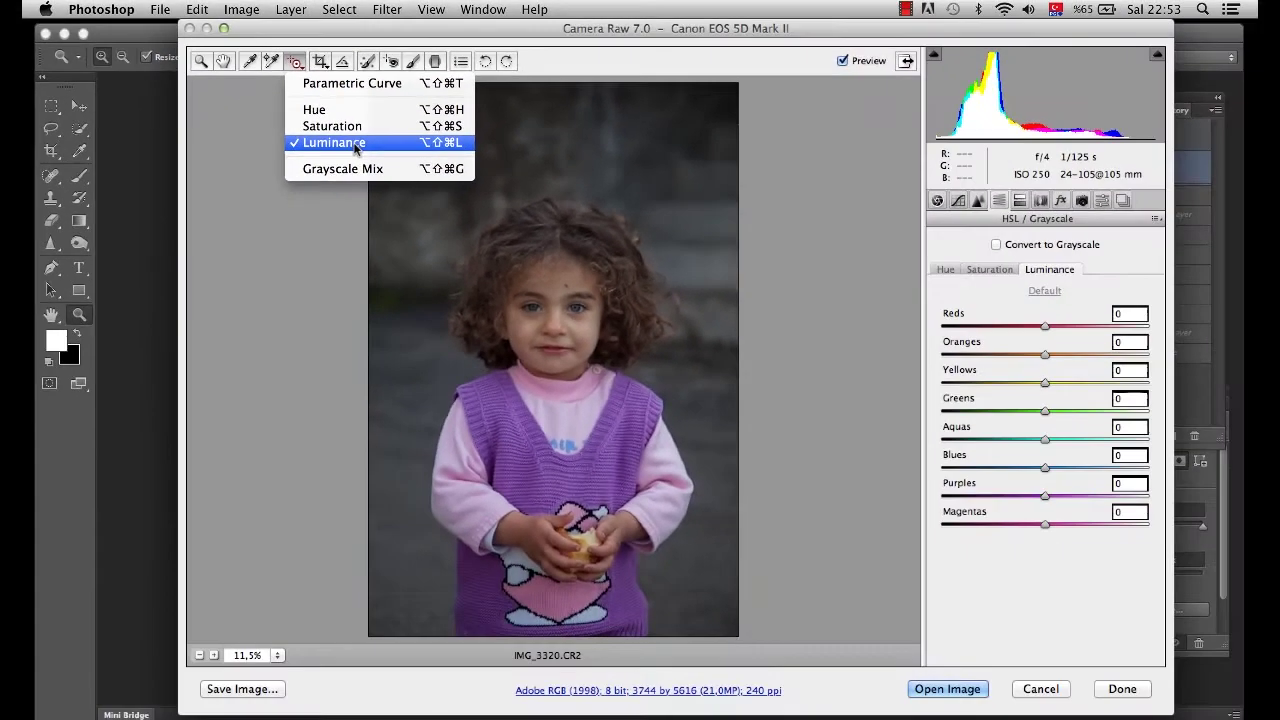
{"action": "left_click", "coordinate": [355, 148]}
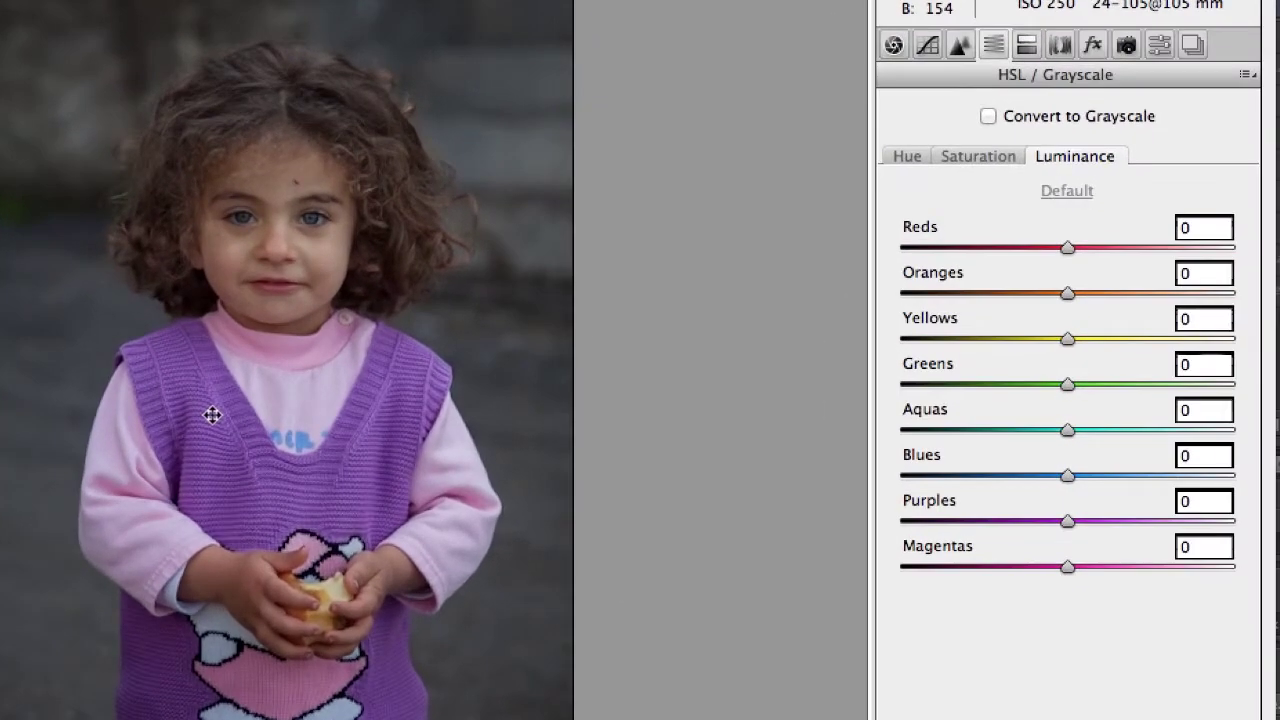
{"action": "left_click_drag", "start_coordinate": [503, 429], "coordinate": [509, 460]}
{"action": "left_click_drag", "start_coordinate": [220, 466], "coordinate": [200, 354]}
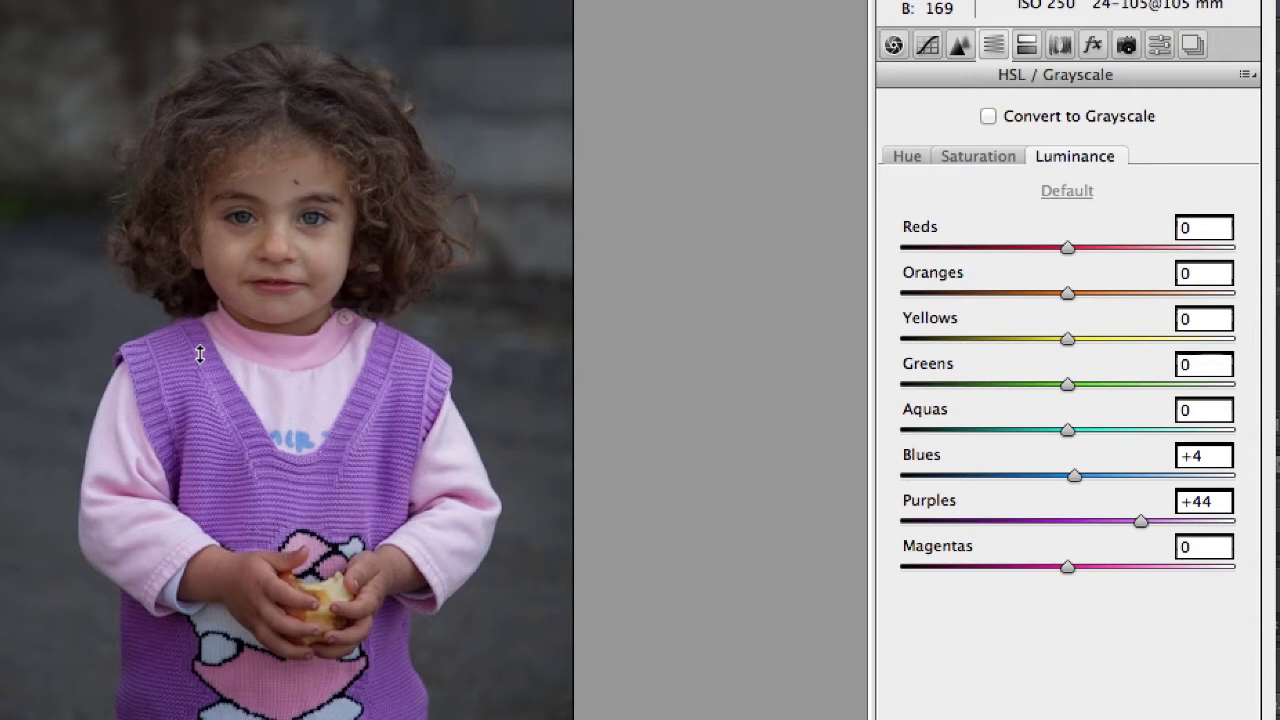
{"action": "mouse_move", "coordinate": [200, 354]}
{"action": "left_mouse_down"}
{"action": "mouse_move", "coordinate": [220, 477]}
{"action": "mouse_move", "coordinate": [200, 366]}
{"action": "mouse_move", "coordinate": [214, 407]}
{"action": "left_mouse_up"}
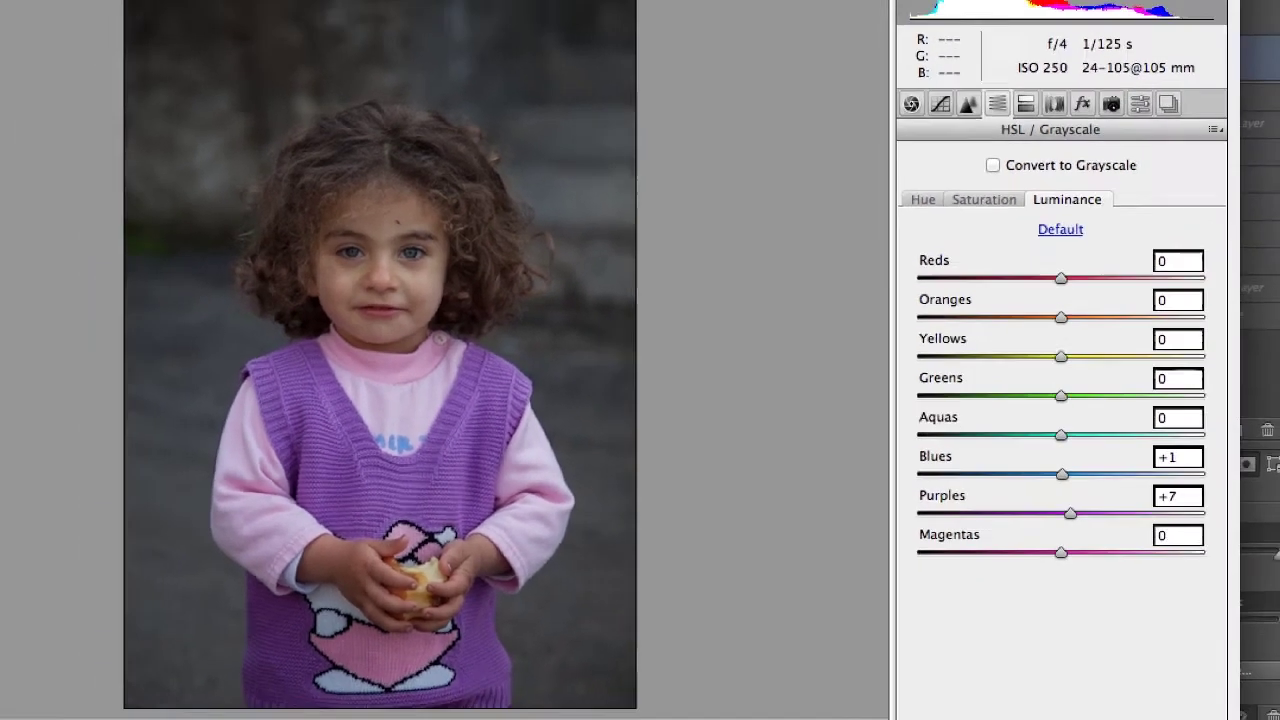
{"action": "left_click", "coordinate": [292, 62]}
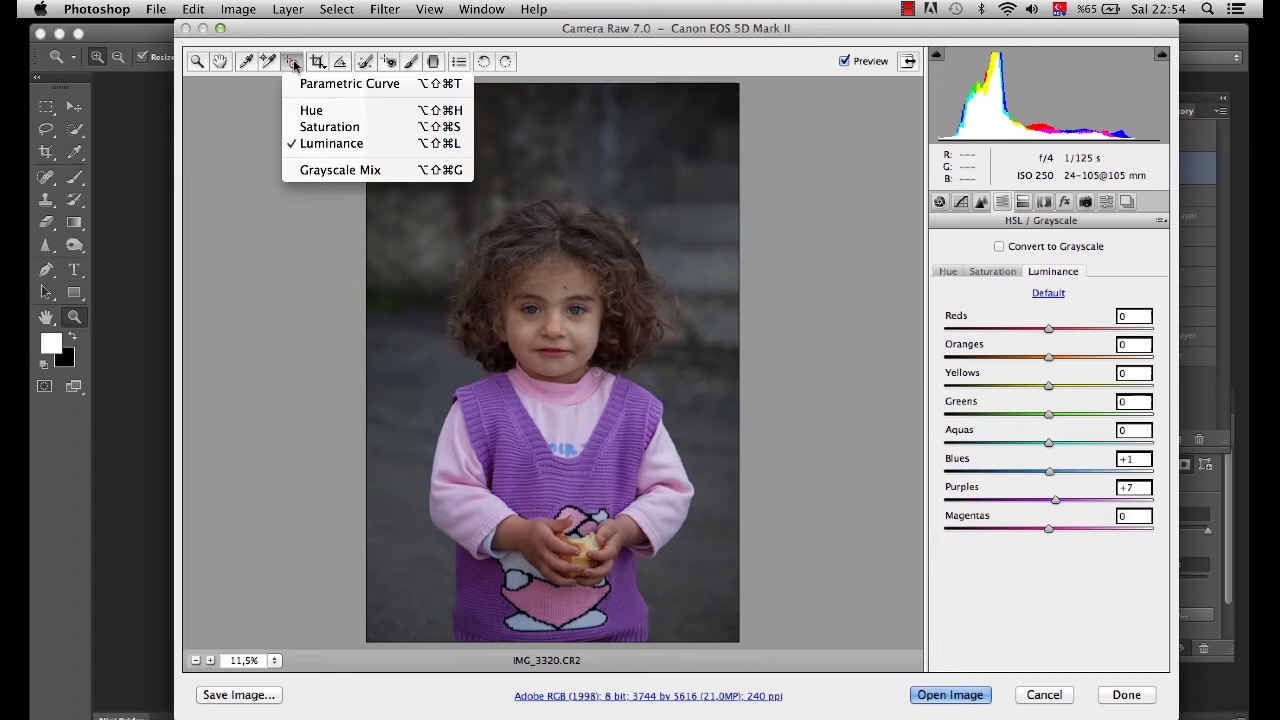
Step: Choose Grayscale Mix from the Targeted Adjustment menu to make the portrait black and white
{"action": "left_click", "coordinate": [380, 171]}
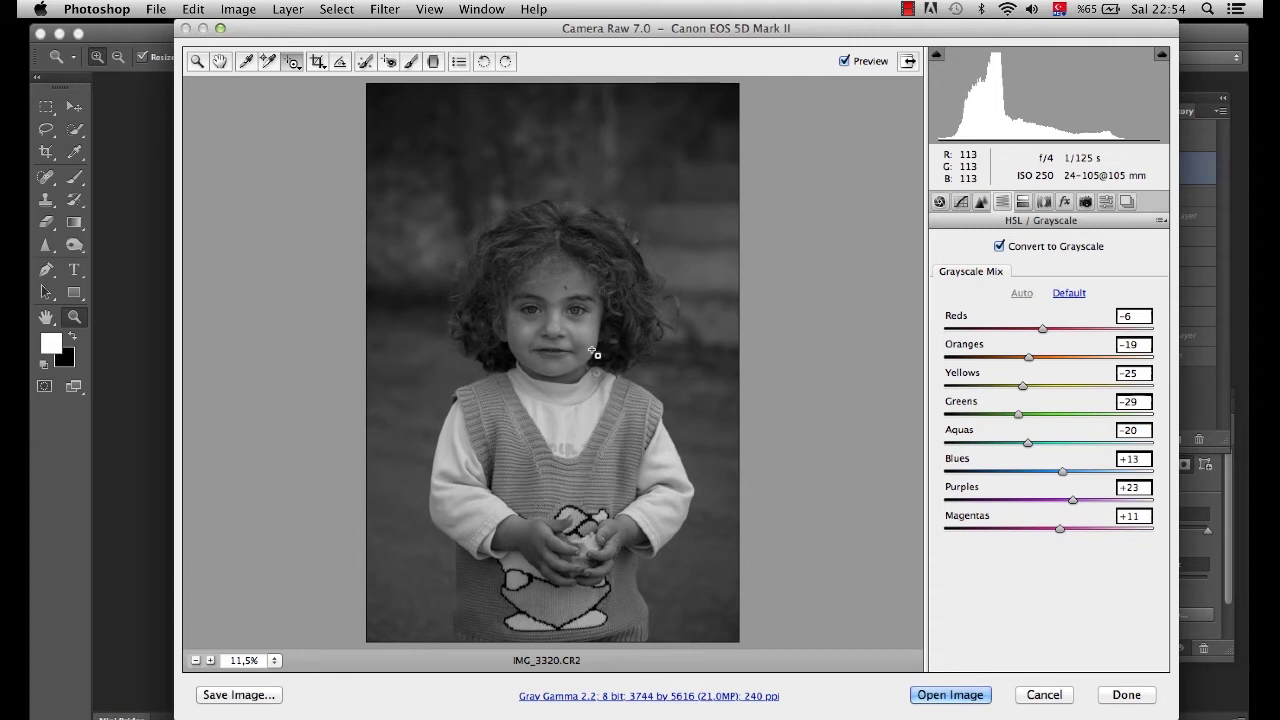
Step: Drag on sweater, background and face to tune the gray mix: Oranges +8, Purples +15, Greens -29, Aquas -22
{"action": "mouse_move", "coordinate": [619, 430]}
{"action": "left_mouse_down"}
{"action": "mouse_move", "coordinate": [625, 398]}
{"action": "mouse_move", "coordinate": [629, 438]}
{"action": "left_mouse_up"}
{"action": "left_click_drag", "start_coordinate": [494, 164], "coordinate": [500, 137]}
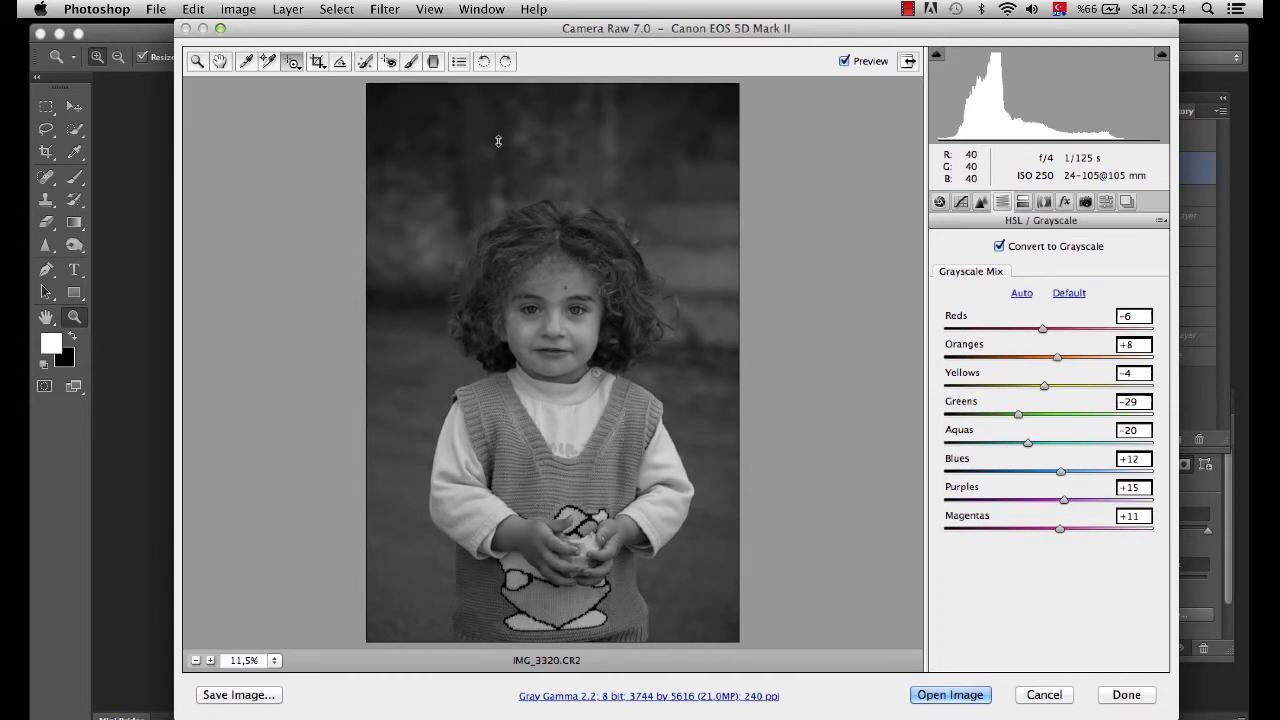
{"action": "mouse_move", "coordinate": [716, 337]}
{"action": "left_mouse_down"}
{"action": "mouse_move", "coordinate": [699, 264]}
{"action": "mouse_move", "coordinate": [713, 344]}
{"action": "left_mouse_up"}
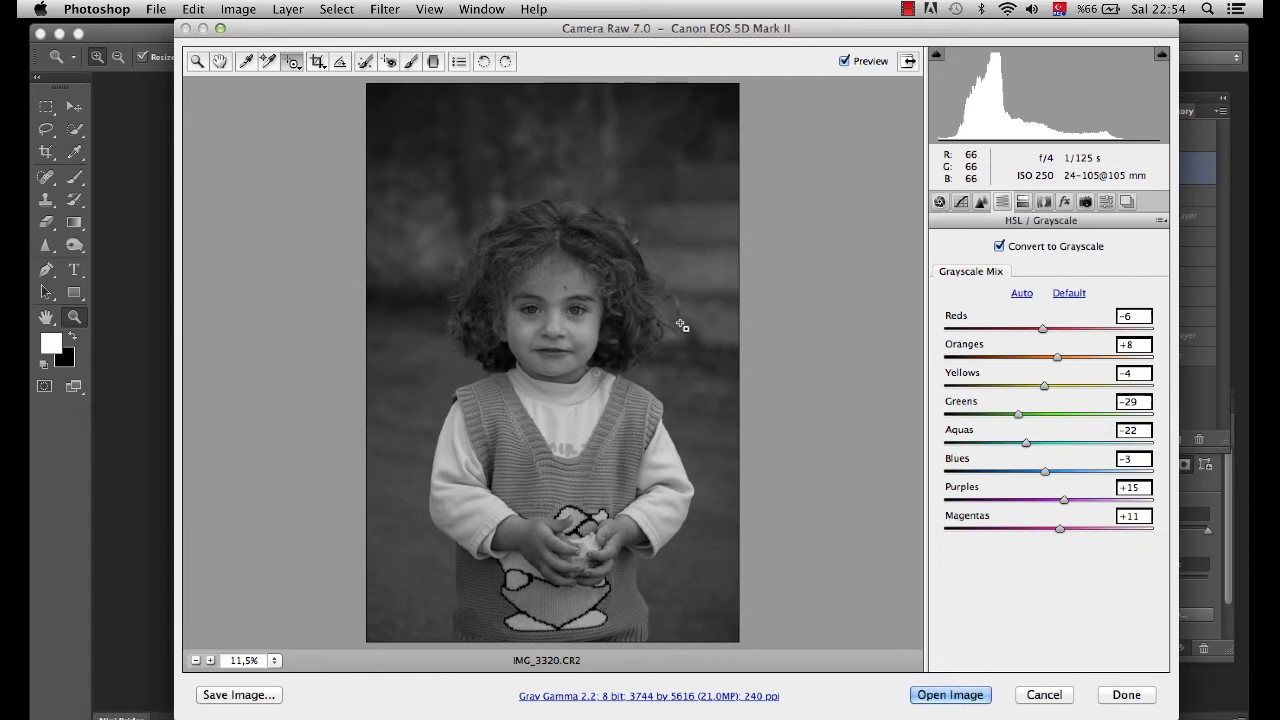
{"action": "left_click", "coordinate": [293, 62]}
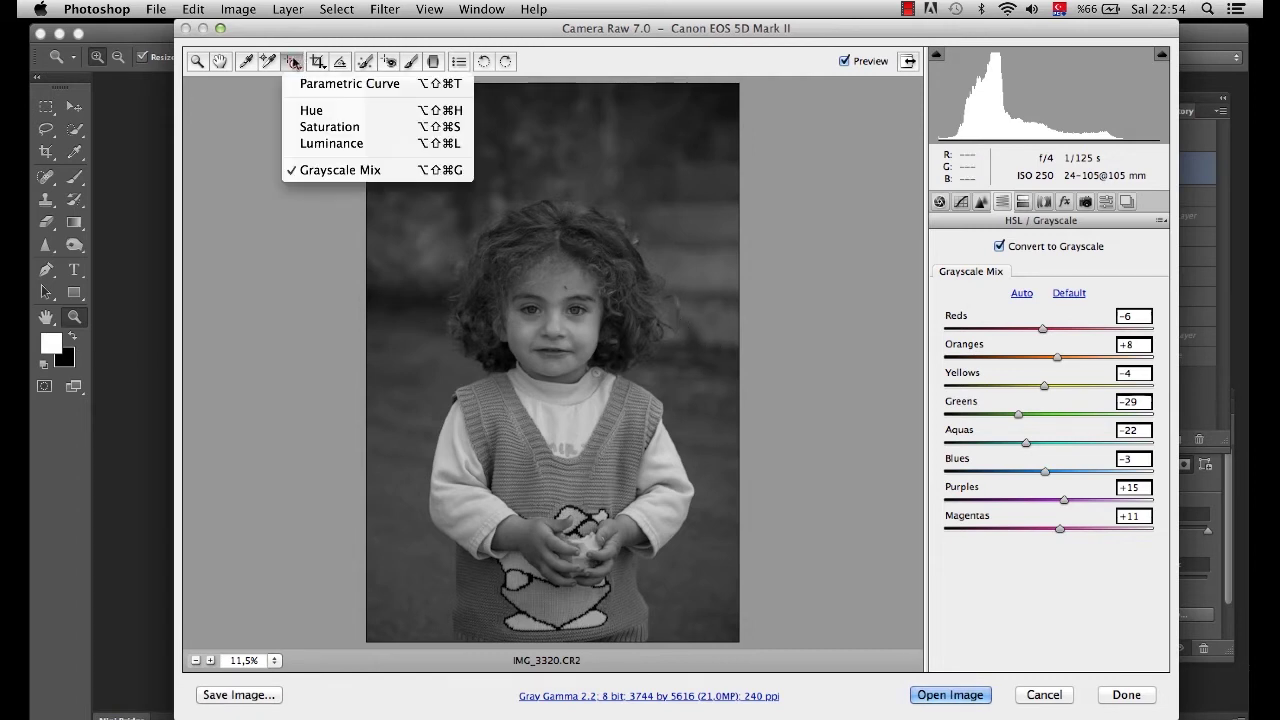
Step: Switch the targeted tool back to Hue and drag the sweater to Purples +5, Blues +3
{"action": "left_click", "coordinate": [318, 110]}
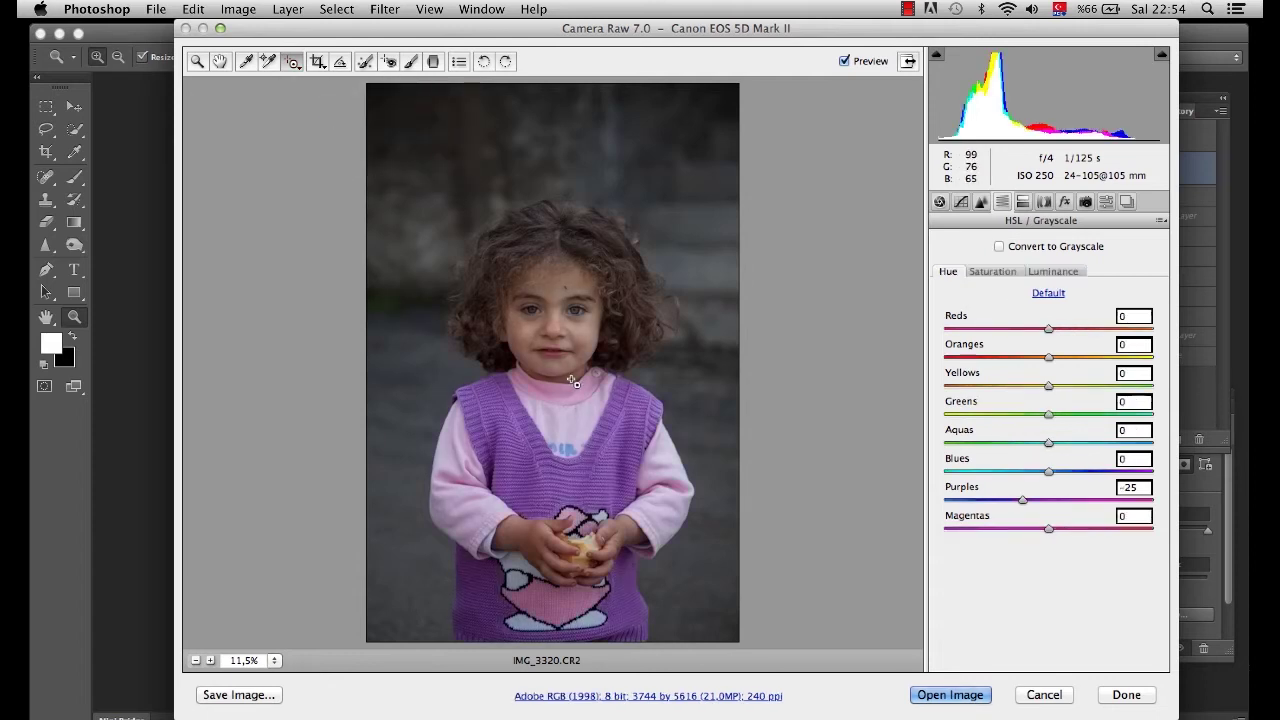
{"action": "left_click_drag", "start_coordinate": [607, 455], "coordinate": [611, 423]}
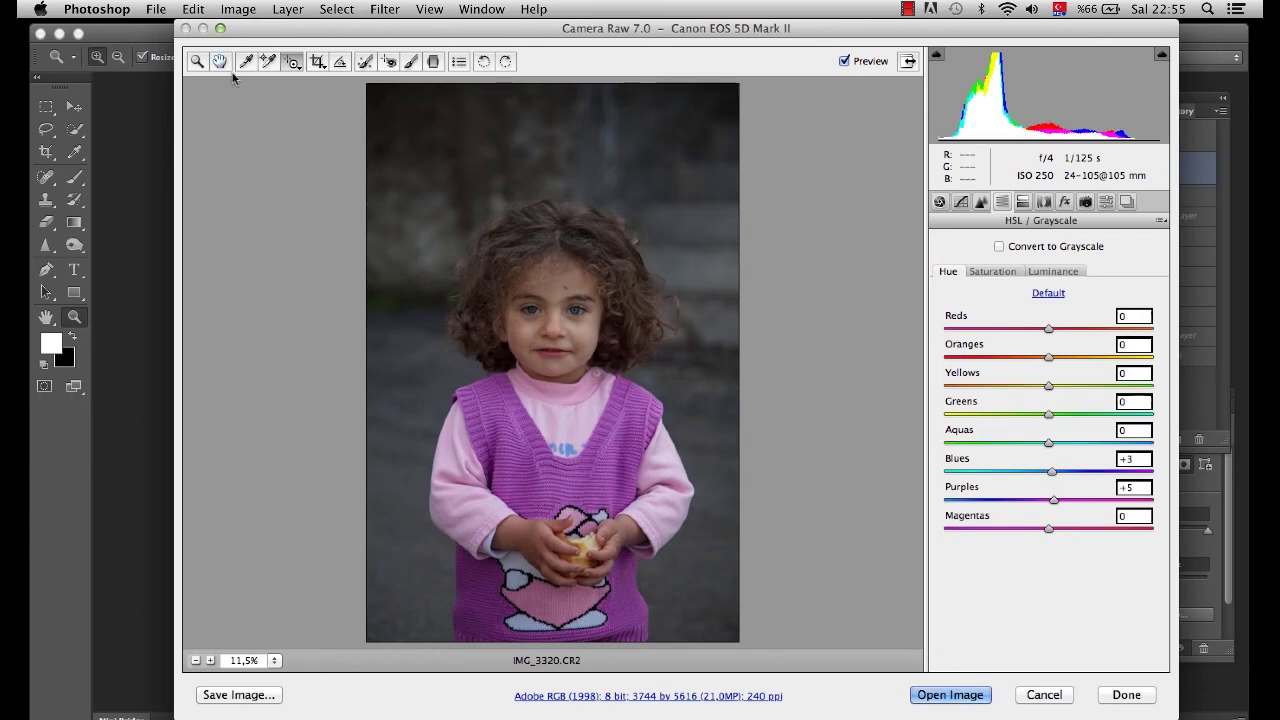
{"action": "left_click", "coordinate": [293, 64]}
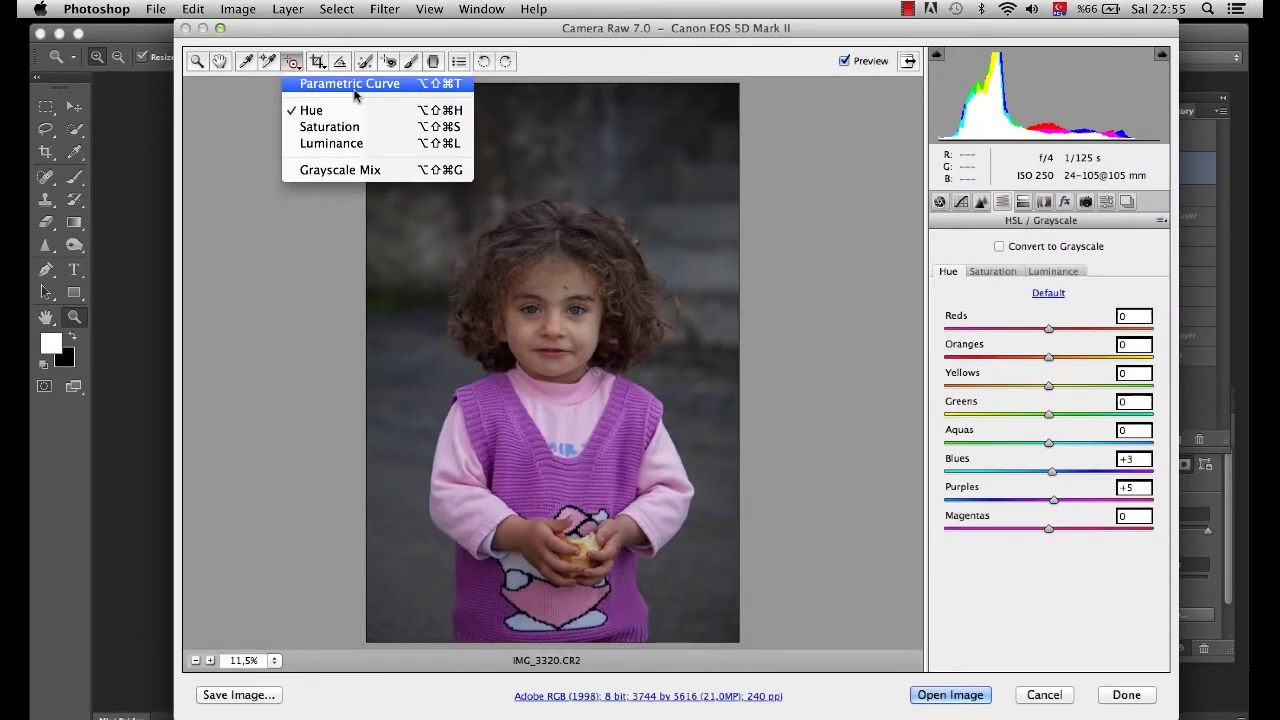
Step: Set the parametric tone curve to Highlights +68, Lights -3, Darks 0 and Shadows -8
{"action": "left_click", "coordinate": [355, 88]}
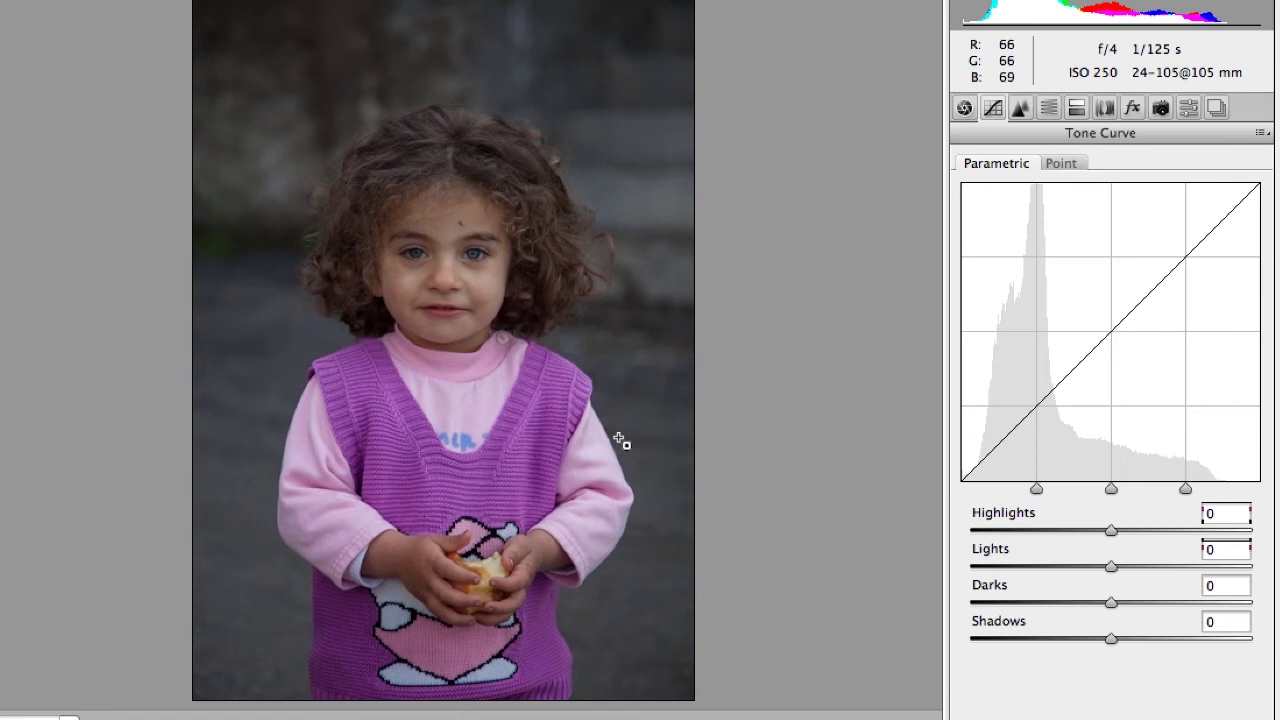
{"action": "mouse_move", "coordinate": [594, 443]}
{"action": "left_mouse_down"}
{"action": "mouse_move", "coordinate": [597, 495]}
{"action": "mouse_move", "coordinate": [594, 427]}
{"action": "left_mouse_up"}
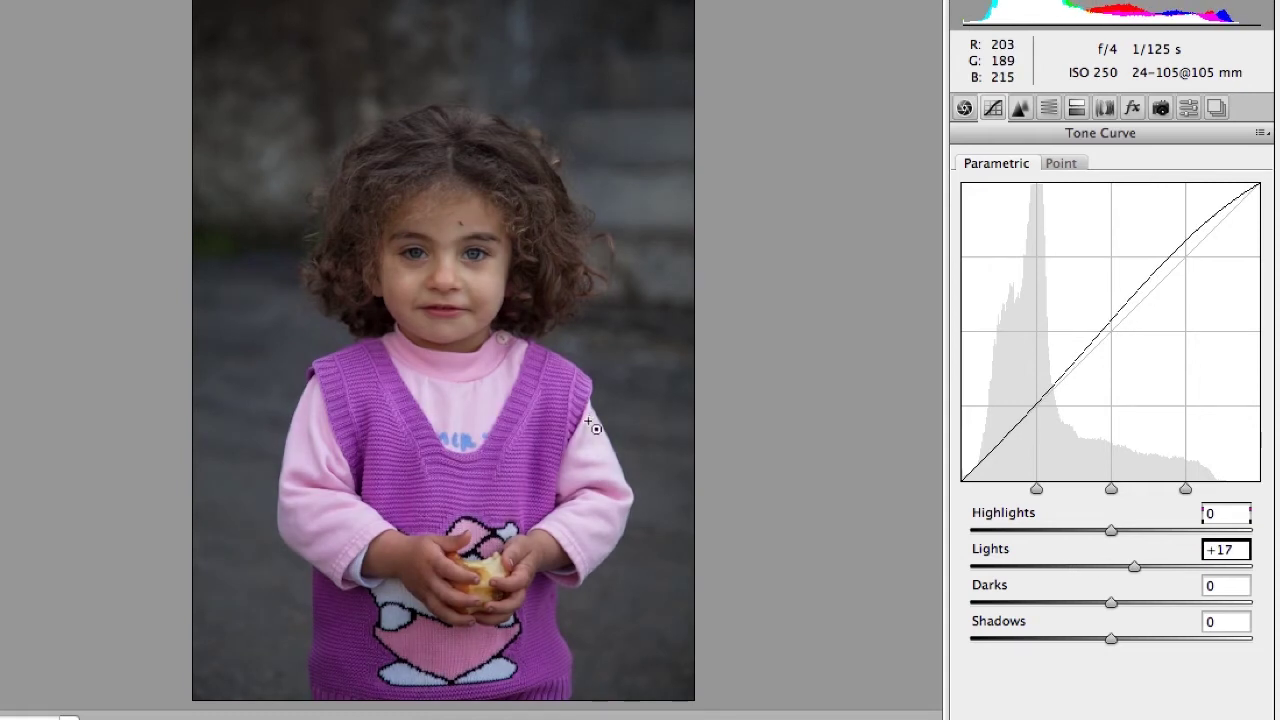
{"action": "mouse_move", "coordinate": [1133, 566]}
{"action": "left_mouse_down"}
{"action": "mouse_move", "coordinate": [1022, 576]}
{"action": "mouse_move", "coordinate": [1194, 569]}
{"action": "mouse_move", "coordinate": [1108, 571]}
{"action": "left_mouse_up"}
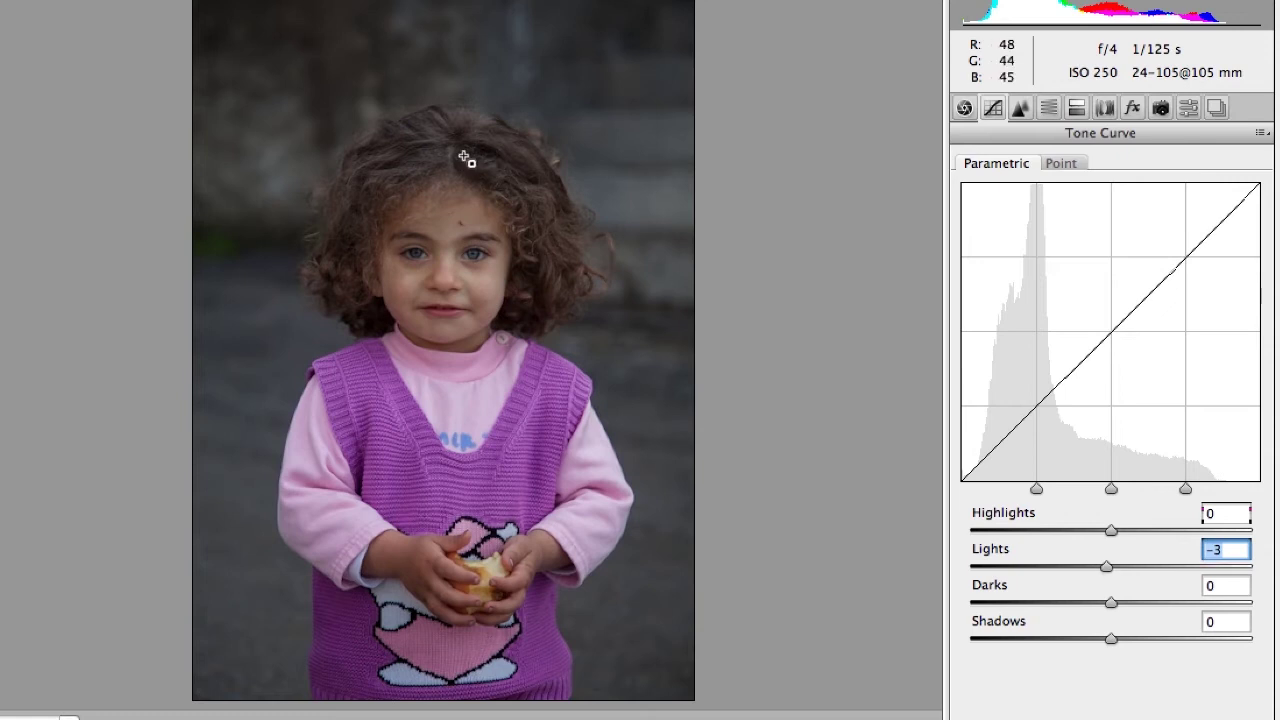
{"action": "mouse_move", "coordinate": [375, 310]}
{"action": "left_mouse_down"}
{"action": "mouse_move", "coordinate": [388, 430]}
{"action": "mouse_move", "coordinate": [362, 203]}
{"action": "mouse_move", "coordinate": [377, 331]}
{"action": "left_mouse_up"}
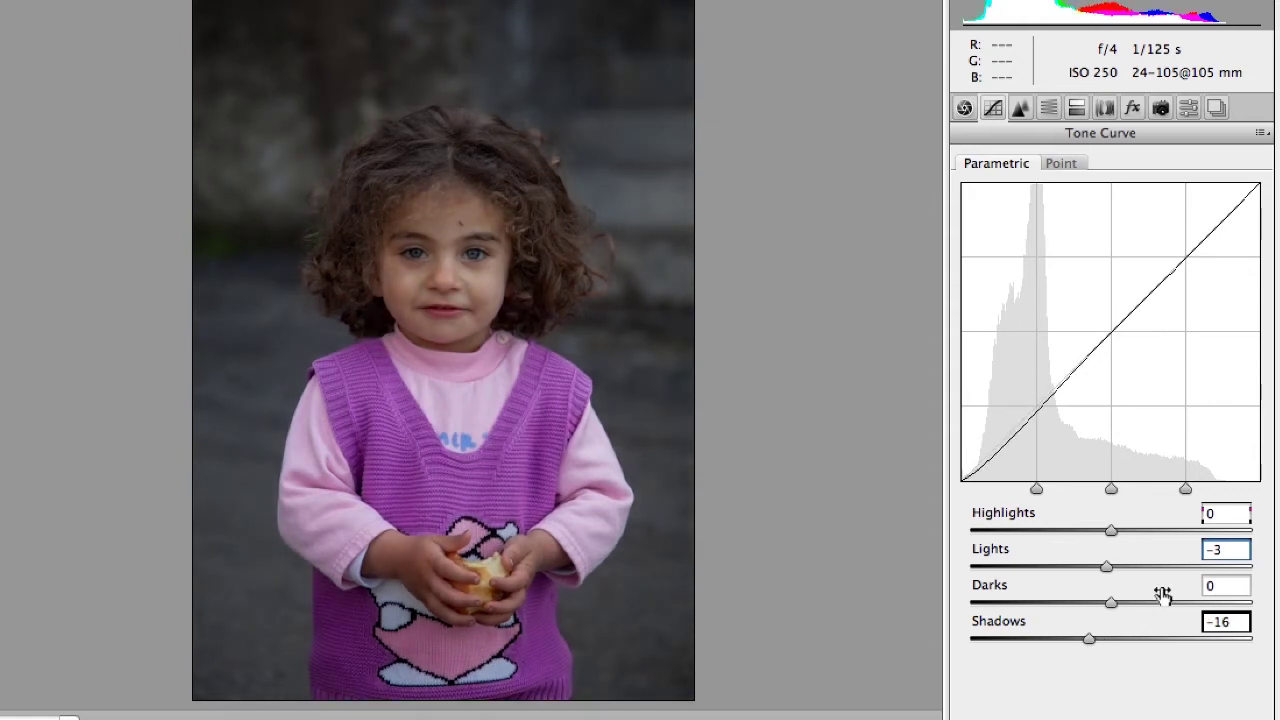
{"action": "left_click_drag", "start_coordinate": [1112, 530], "coordinate": [1206, 533]}
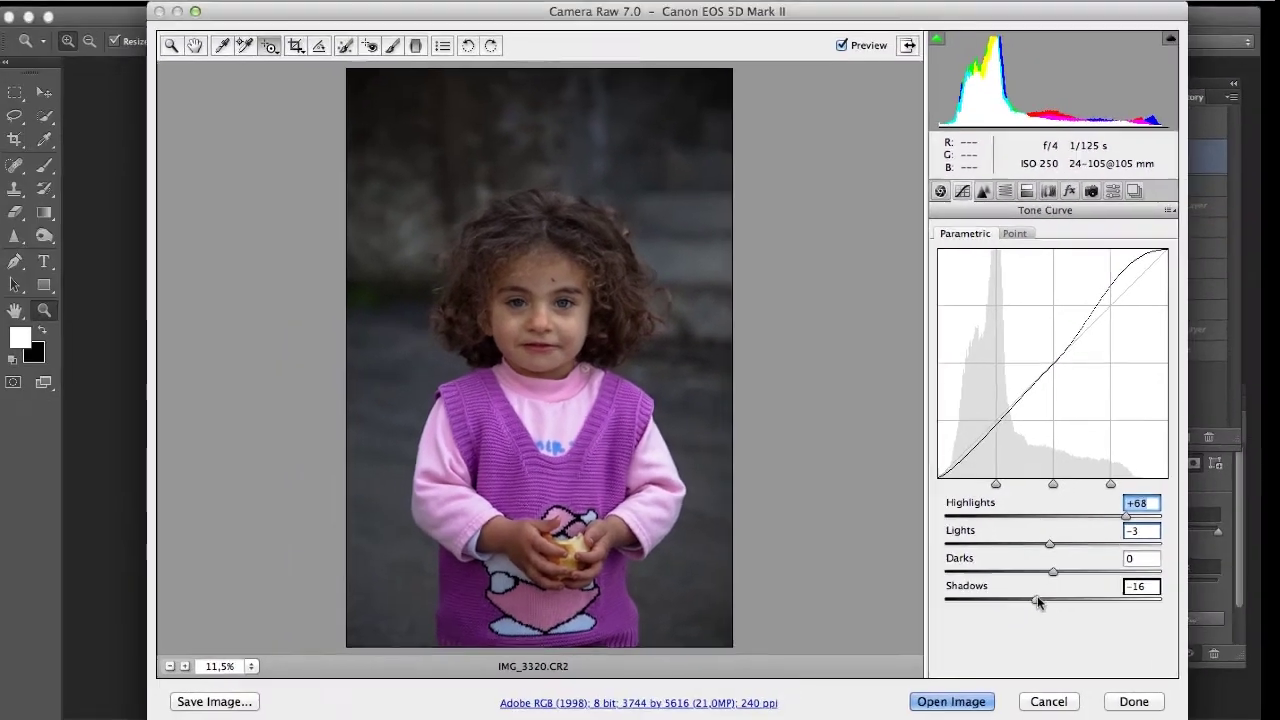
{"action": "mouse_move", "coordinate": [1037, 600]}
{"action": "left_mouse_down"}
{"action": "mouse_move", "coordinate": [1060, 600]}
{"action": "mouse_move", "coordinate": [1045, 600]}
{"action": "left_mouse_up"}
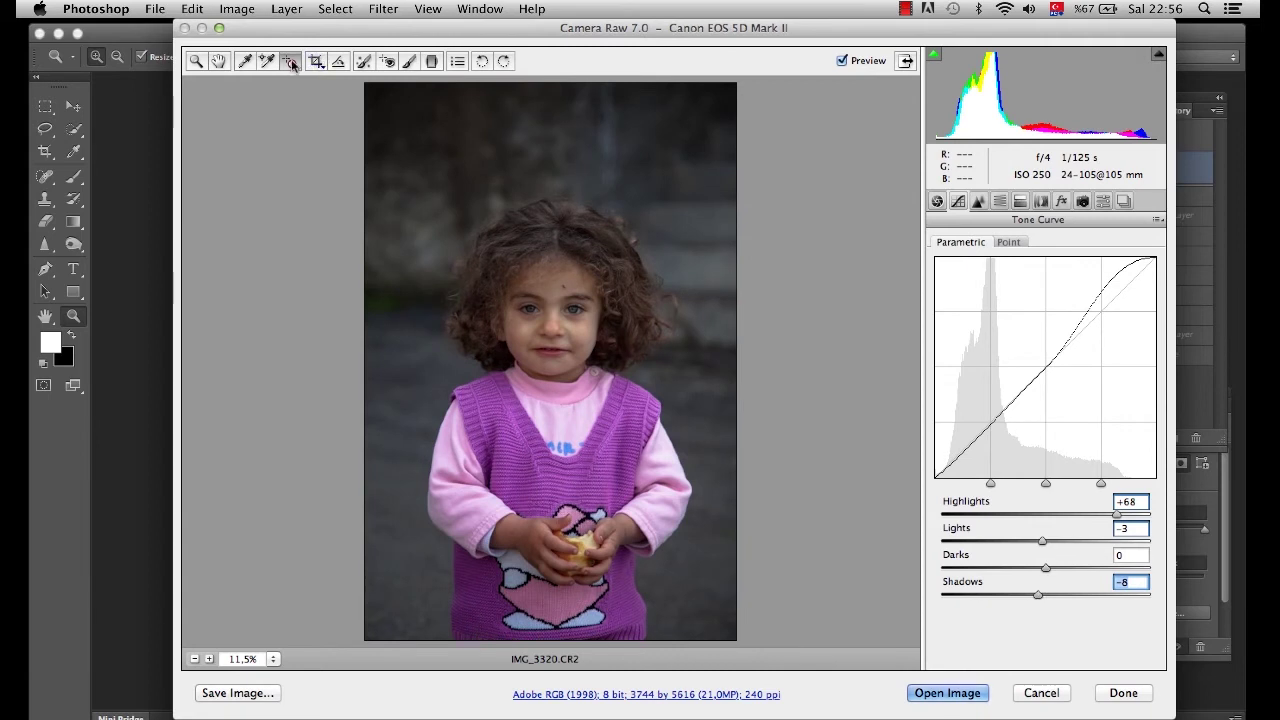
Step: Switch the targeted adjustment to Saturation and Option-reset all Camera Raw settings
{"action": "left_click", "coordinate": [292, 64]}
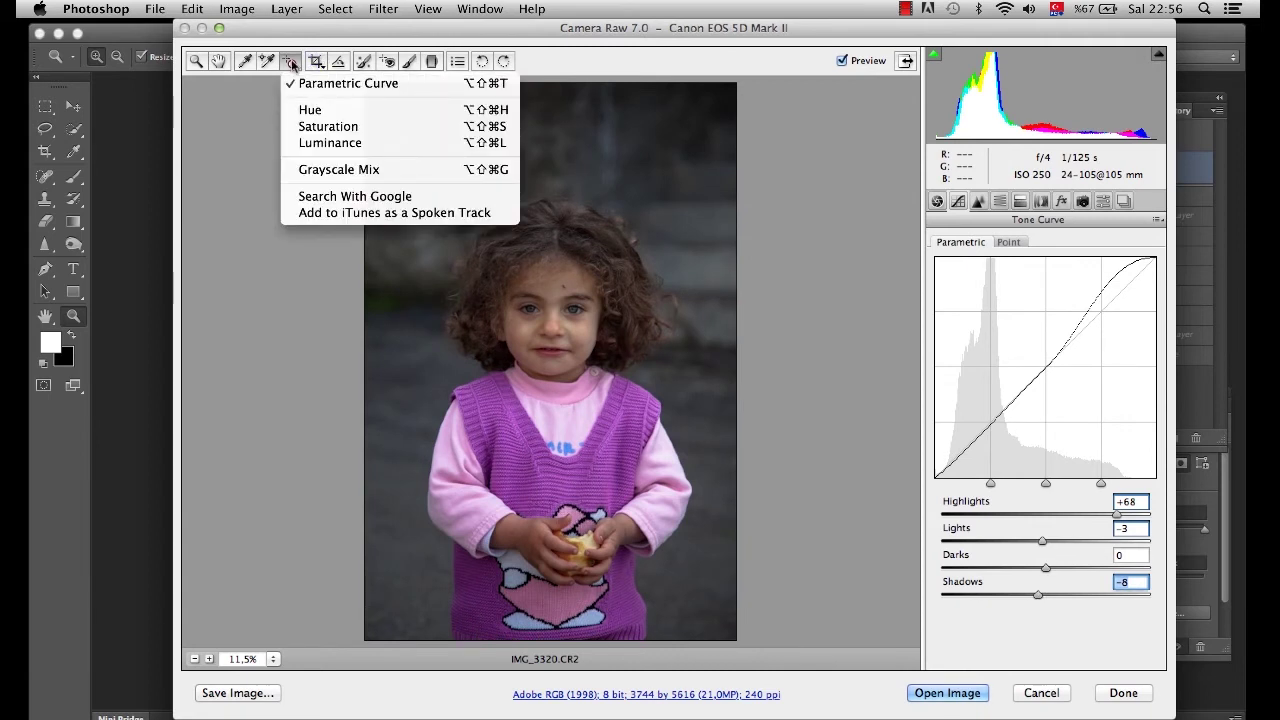
{"action": "left_click", "coordinate": [358, 128]}
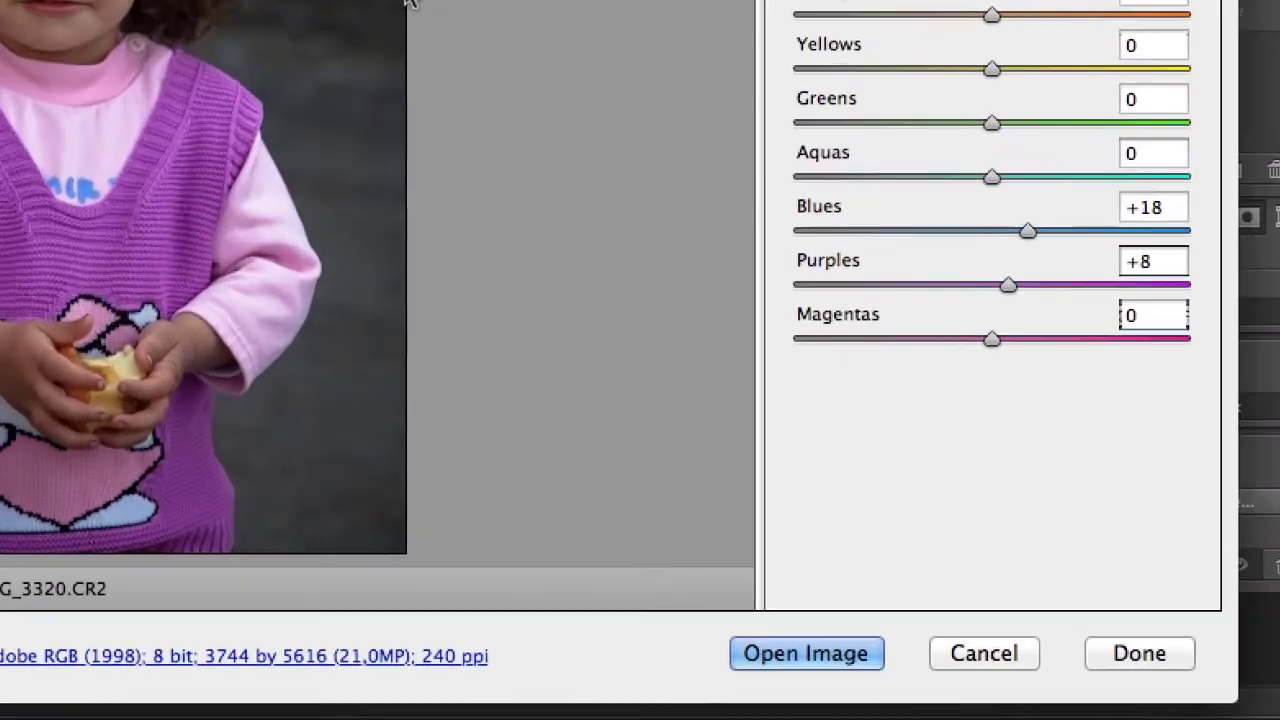
{"action": "key", "text": "alt"}
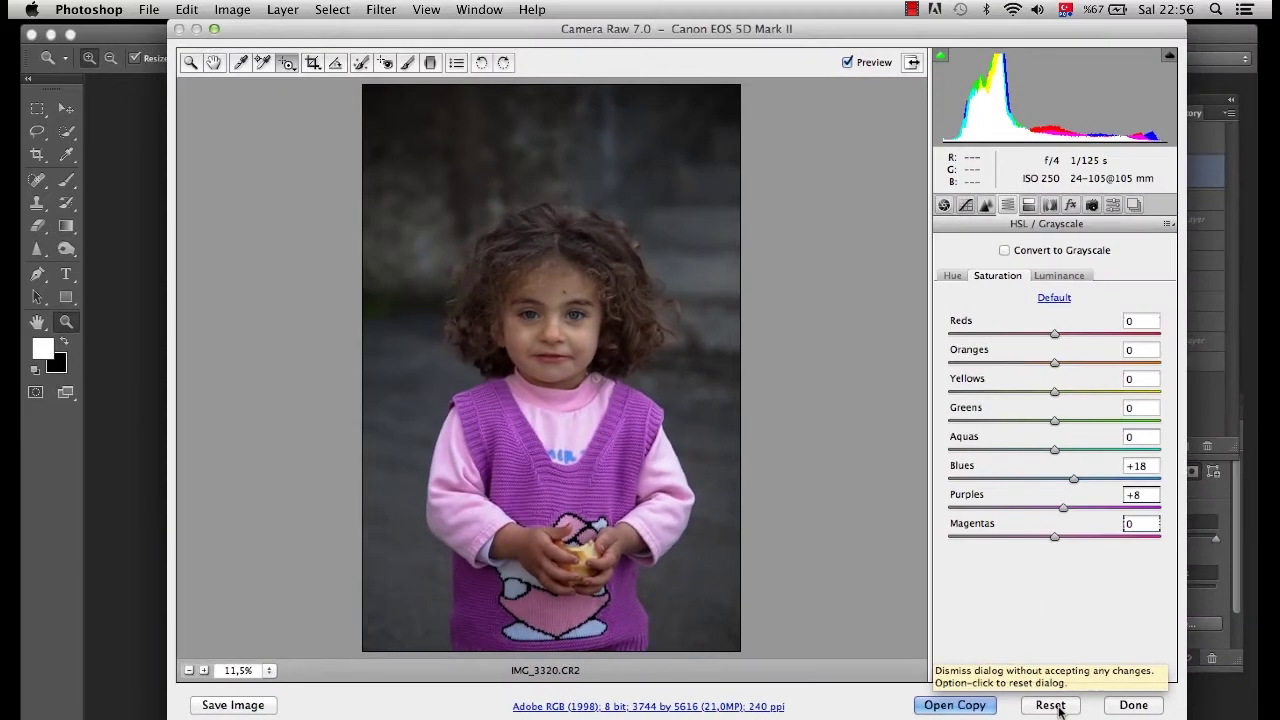
{"action": "left_click", "coordinate": [1050, 705]}
{"action": "key", "text": "alt"}
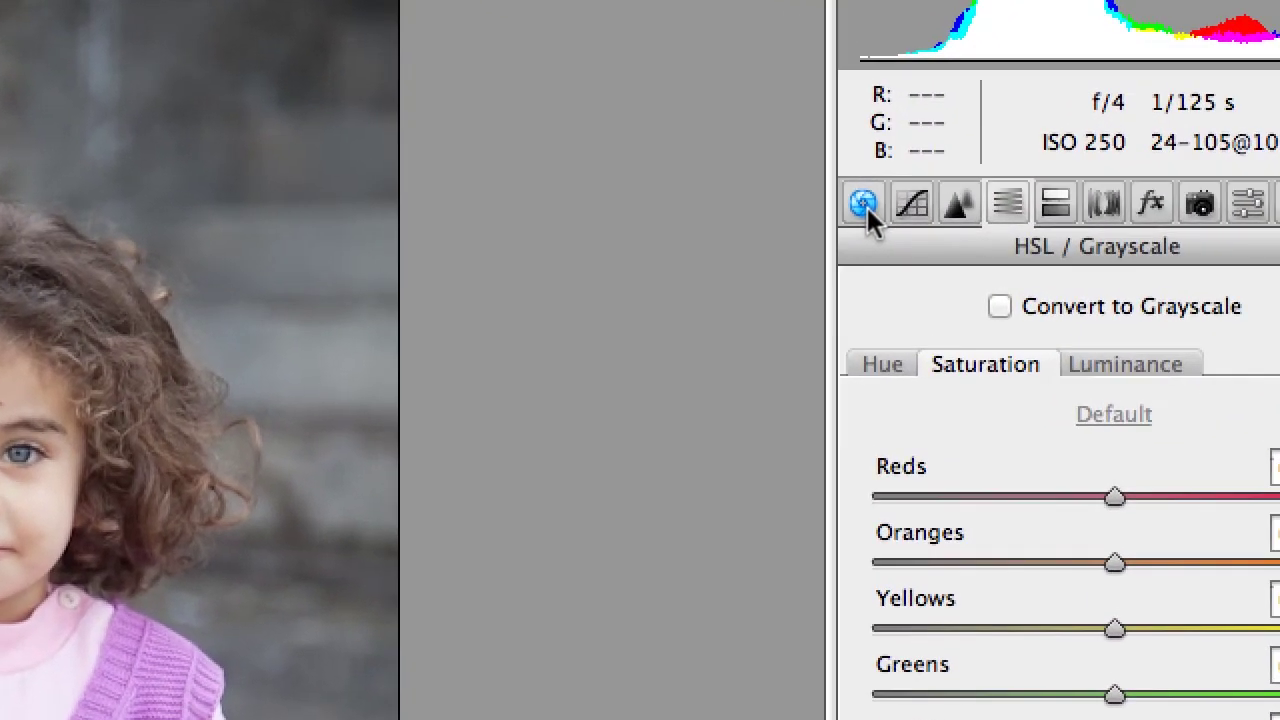
Step: Set Basic Exposure to -0.70 and Highlights to -44, then open the portrait in Photoshop
{"action": "left_click", "coordinate": [943, 204]}
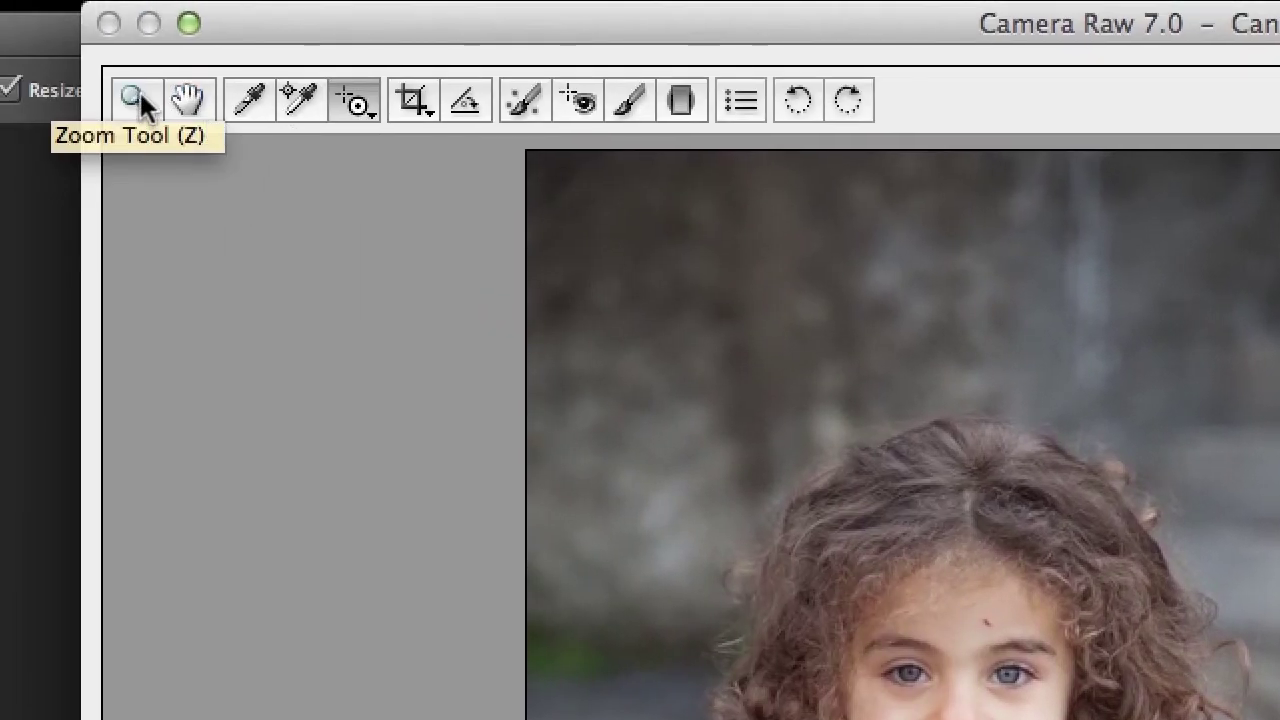
{"action": "left_click", "coordinate": [132, 90]}
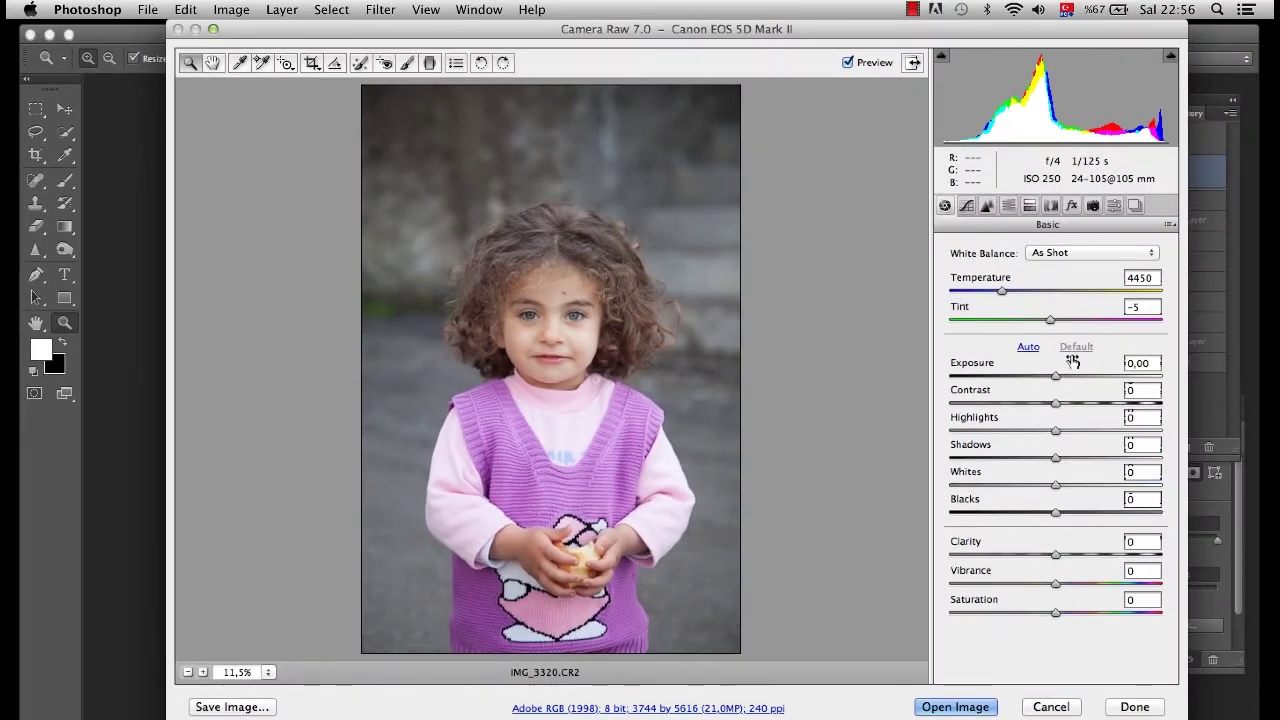
{"action": "left_click_drag", "start_coordinate": [1056, 376], "coordinate": [1041, 379]}
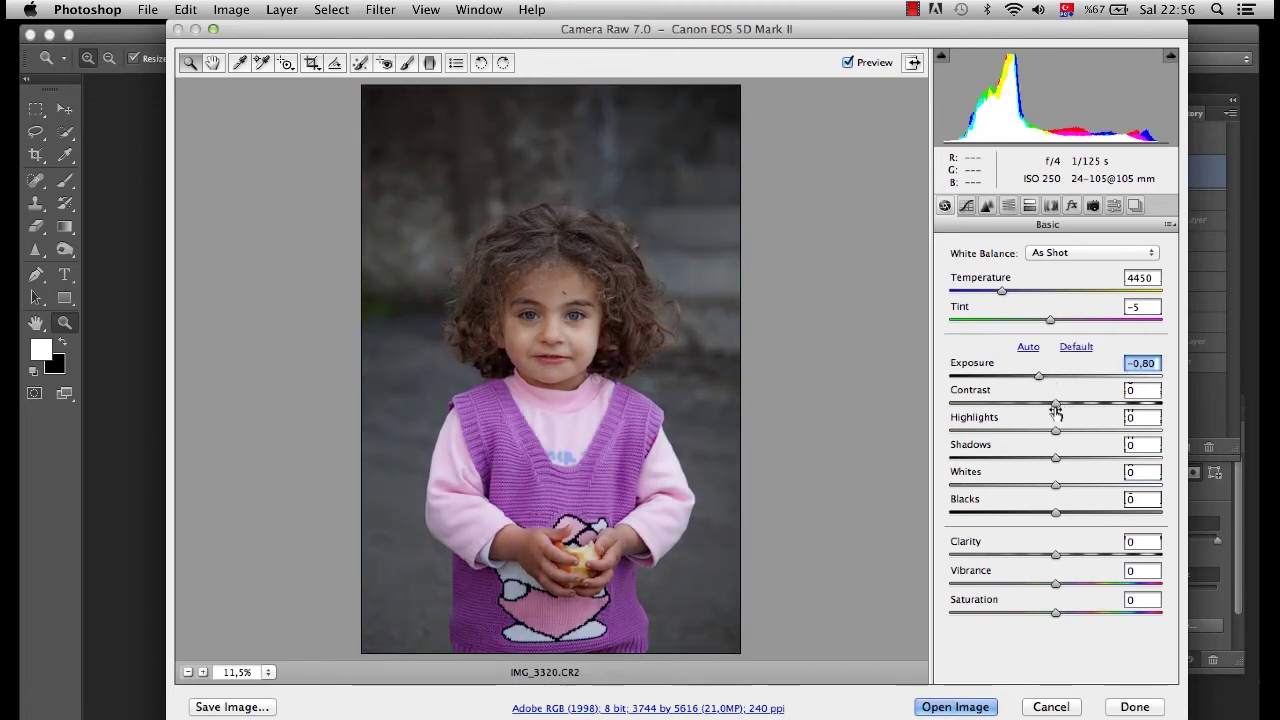
{"action": "left_click_drag", "start_coordinate": [1060, 431], "coordinate": [1008, 432]}
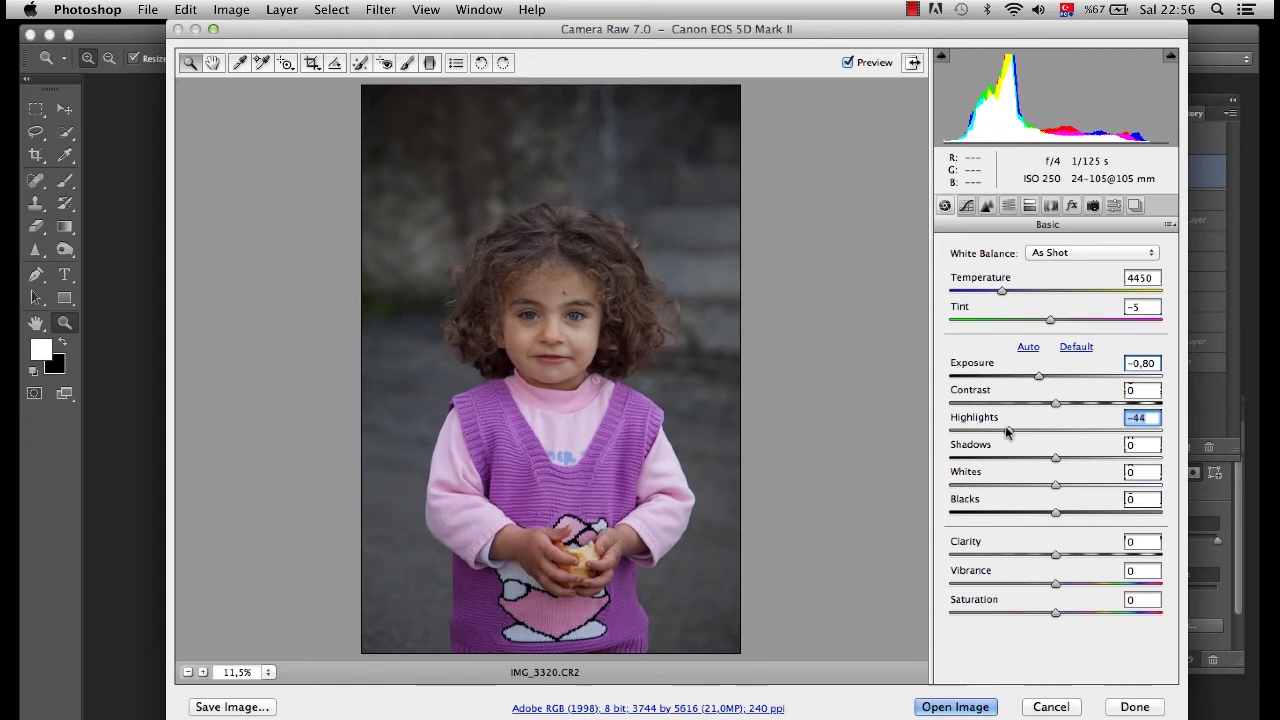
{"action": "left_click_drag", "start_coordinate": [1037, 377], "coordinate": [1040, 379]}
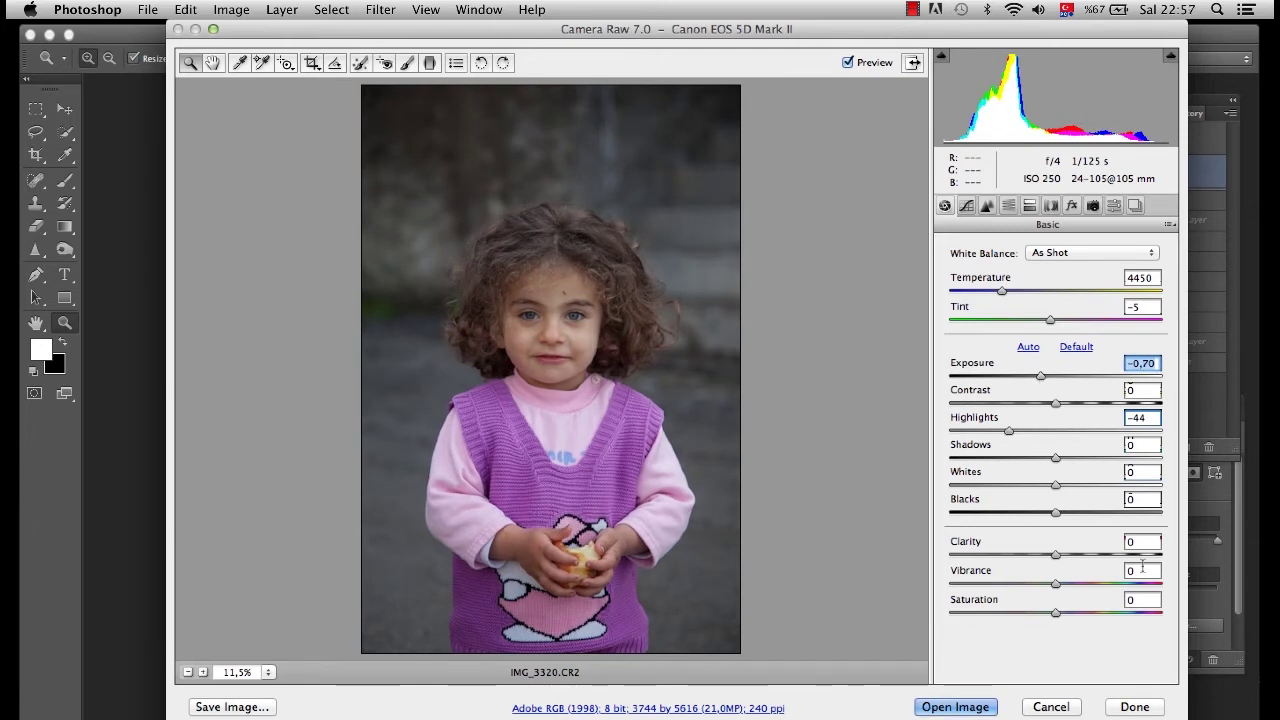
{"action": "left_click", "coordinate": [955, 707]}
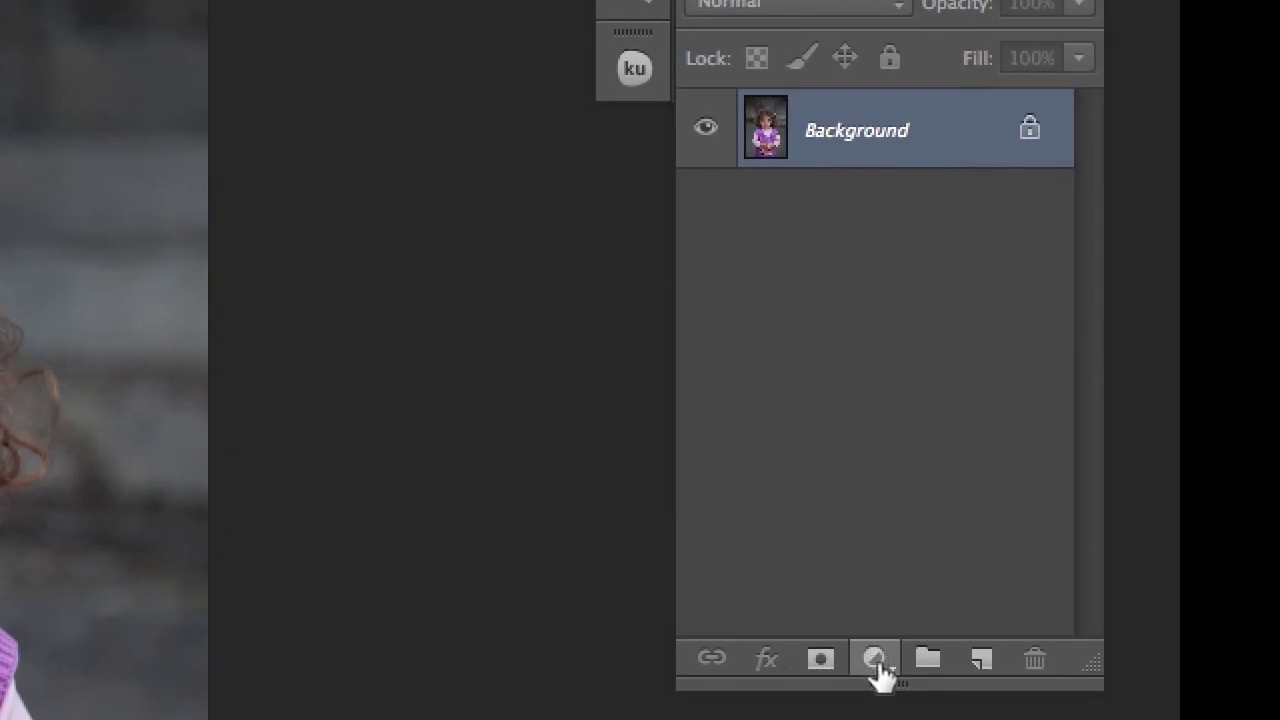
Step: Bring up the Layers panel's new fill or adjustment layer list for the opened portrait
{"action": "left_click", "coordinate": [877, 662]}
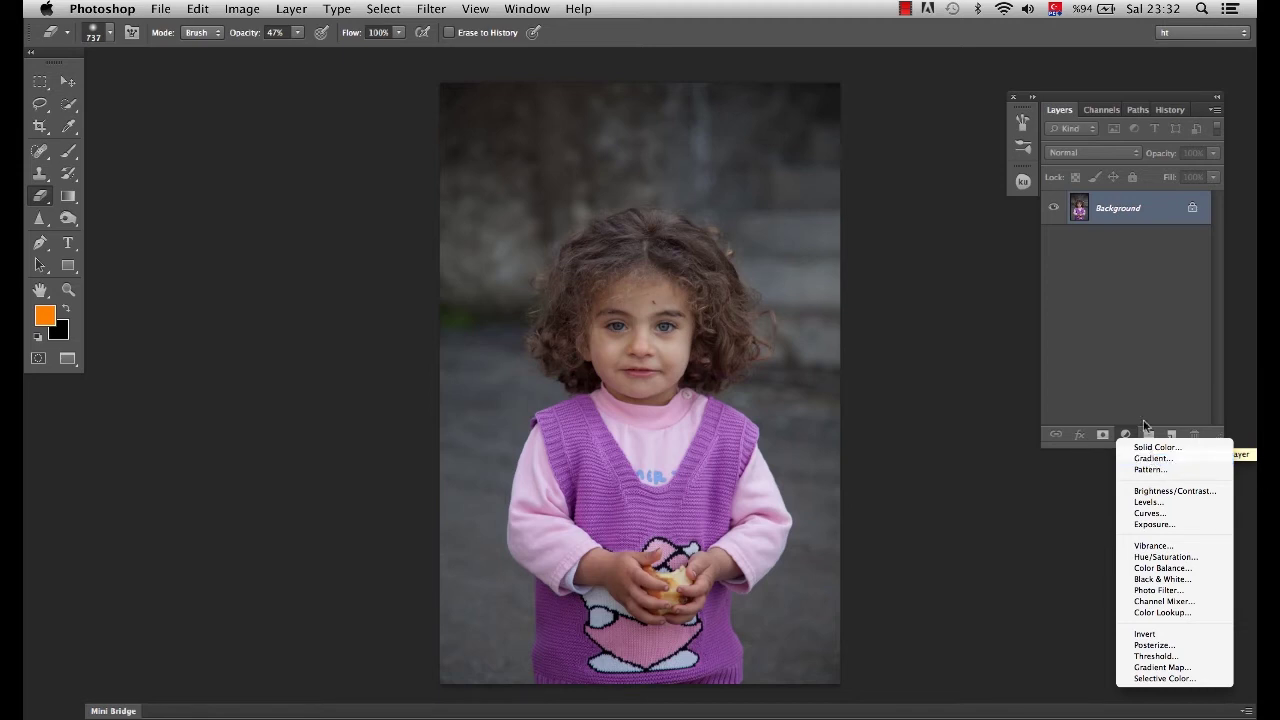
{"action": "left_click", "coordinate": [1106, 208]}
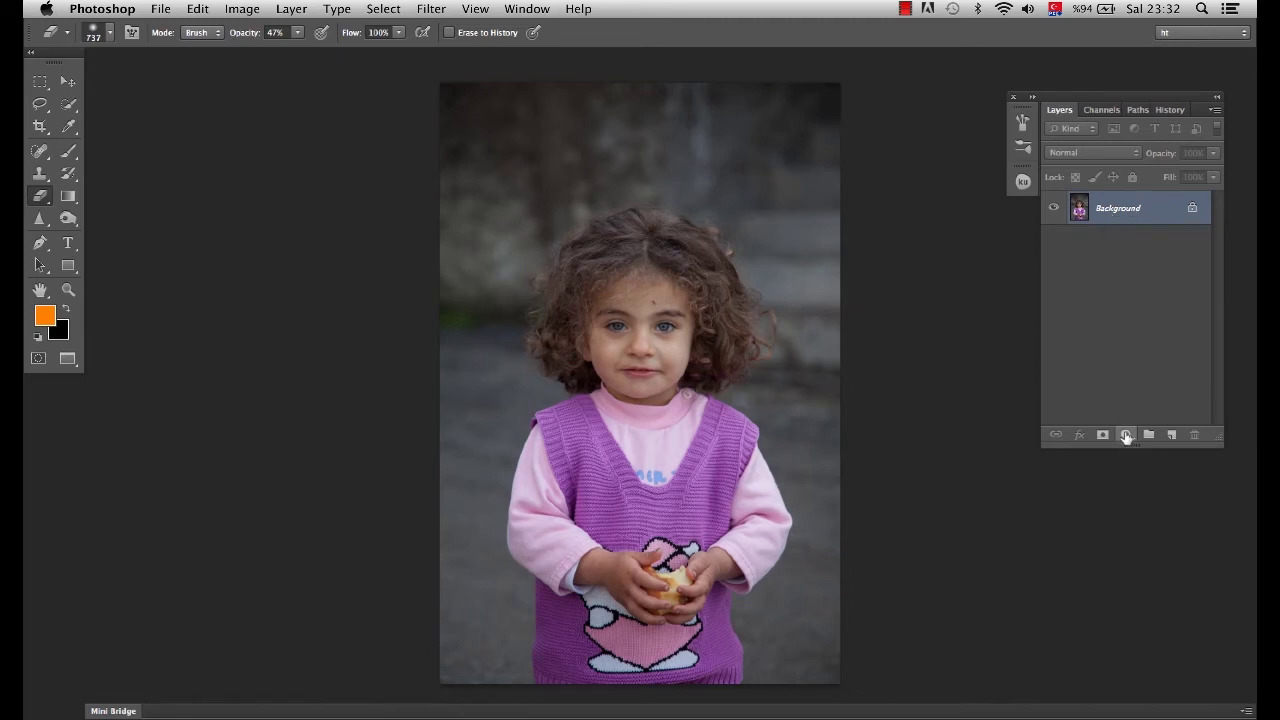
{"action": "left_click", "coordinate": [1126, 434]}
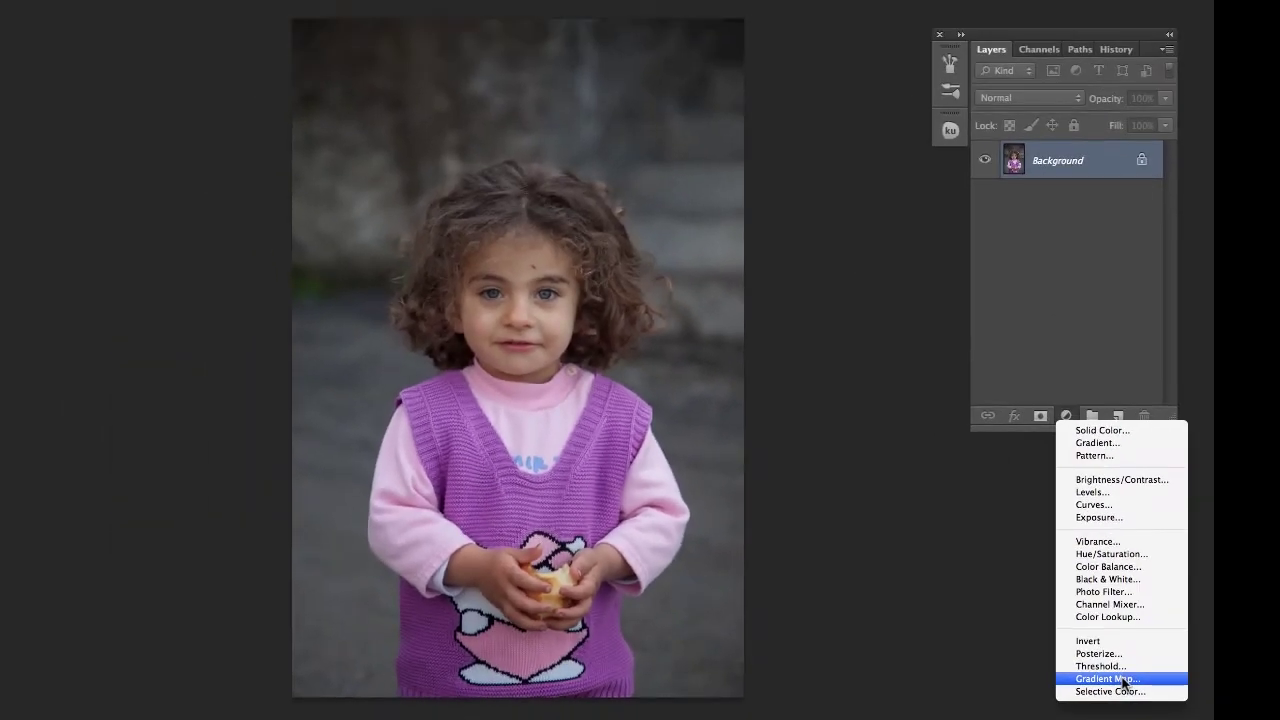
Step: Add a Gradient Map layer, try the red-green and violet-orange presets, then pick Black, White
{"action": "left_click", "coordinate": [1124, 679]}
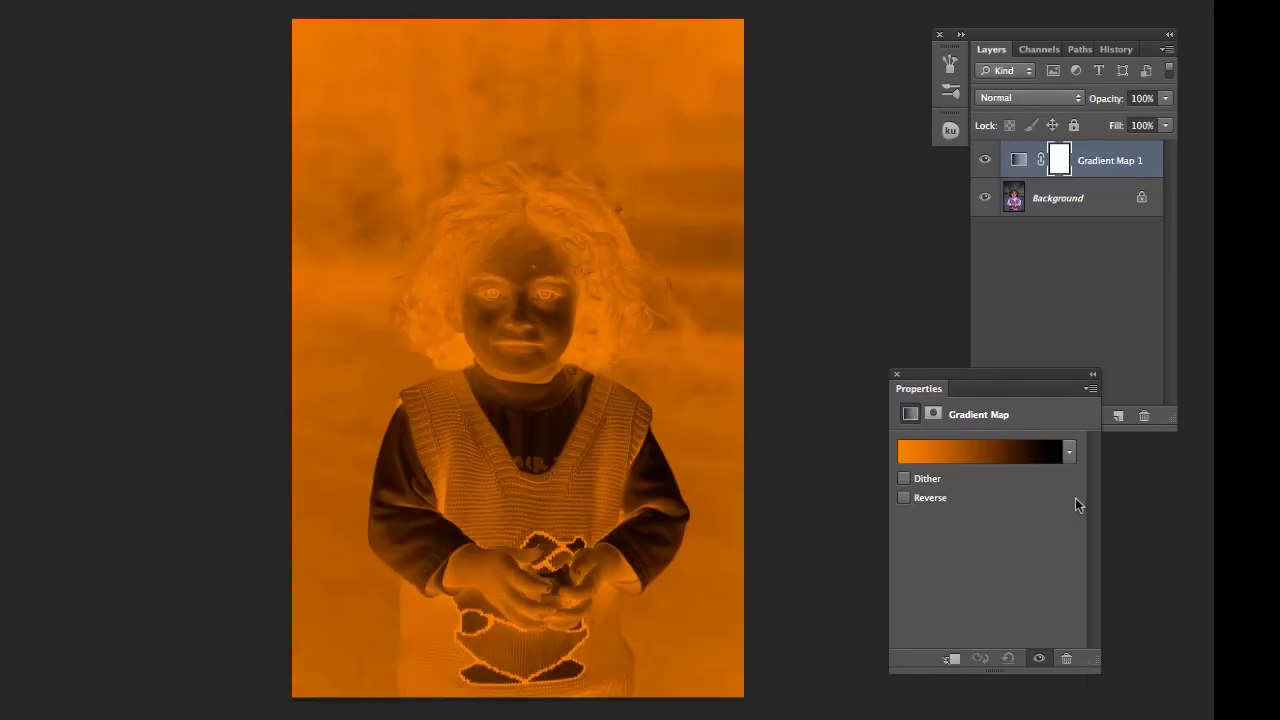
{"action": "left_click", "coordinate": [1070, 453]}
{"action": "mouse_move", "coordinate": [1094, 490]}
{"action": "left_mouse_down"}
{"action": "mouse_move", "coordinate": [1110, 583]}
{"action": "mouse_move", "coordinate": [1092, 495]}
{"action": "left_mouse_up"}
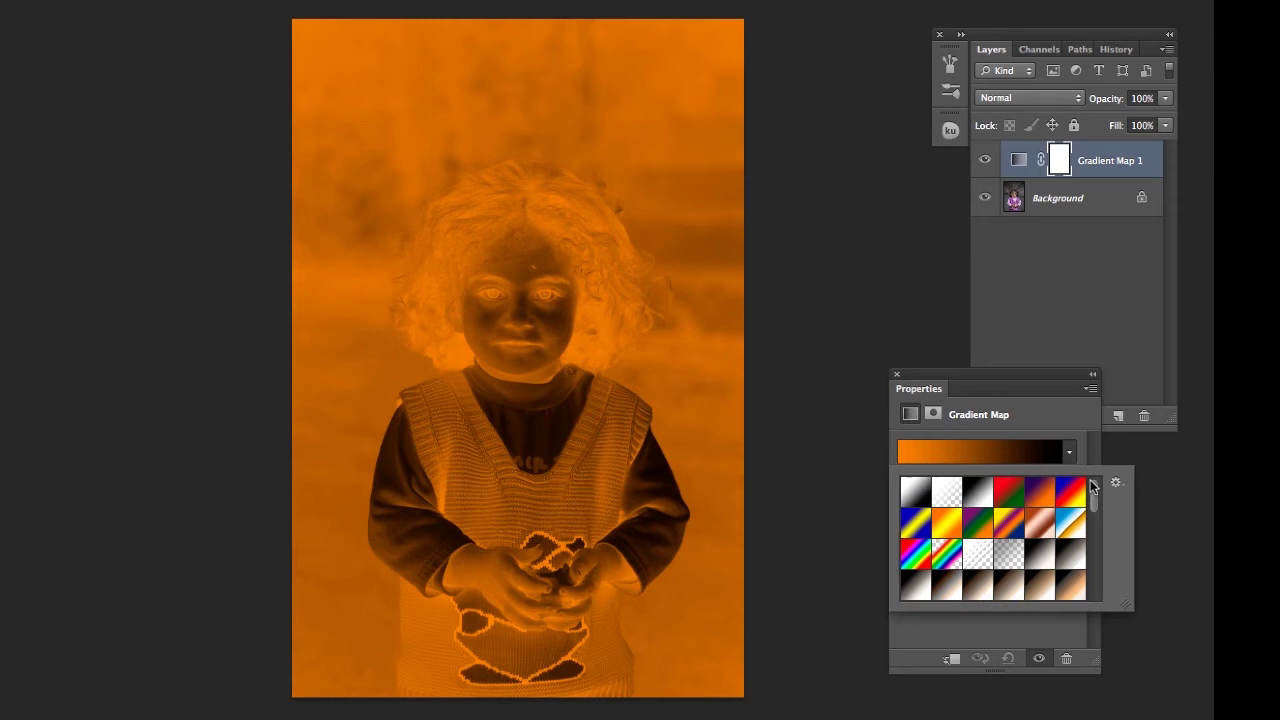
{"action": "left_click", "coordinate": [1008, 490]}
{"action": "left_click", "coordinate": [1037, 490]}
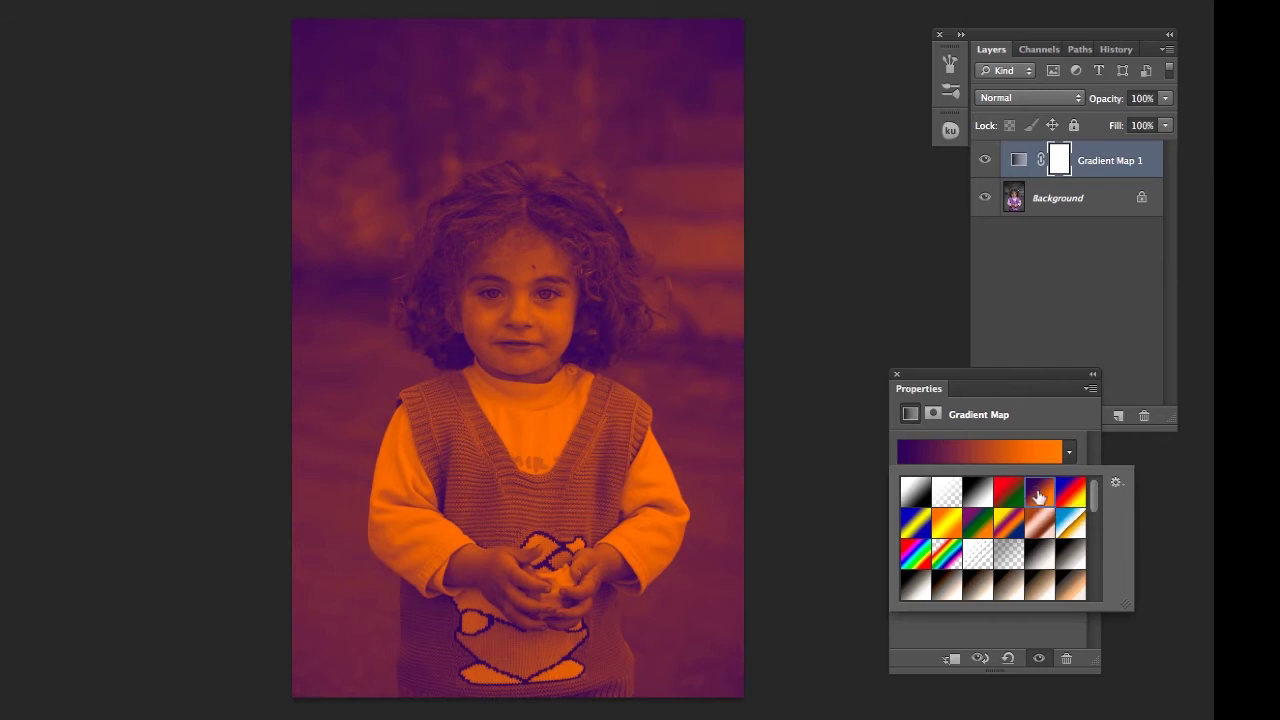
{"action": "left_click", "coordinate": [1008, 492]}
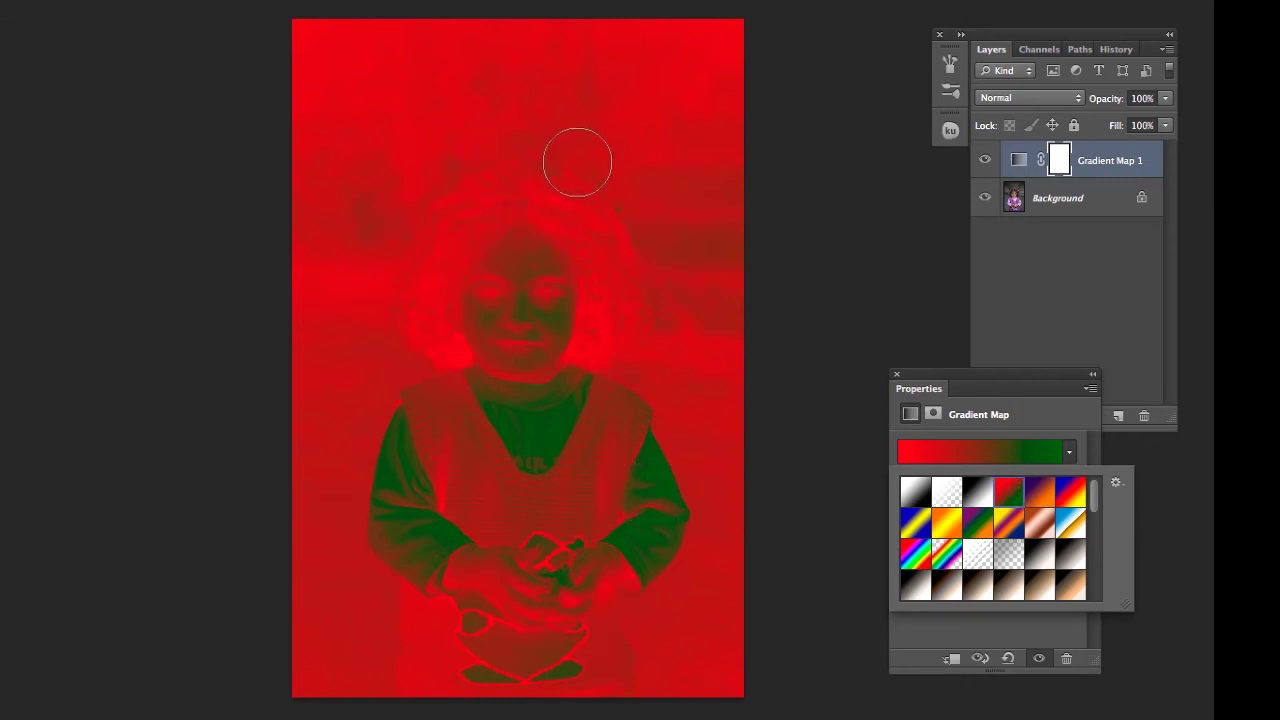
{"action": "left_click", "coordinate": [1040, 497]}
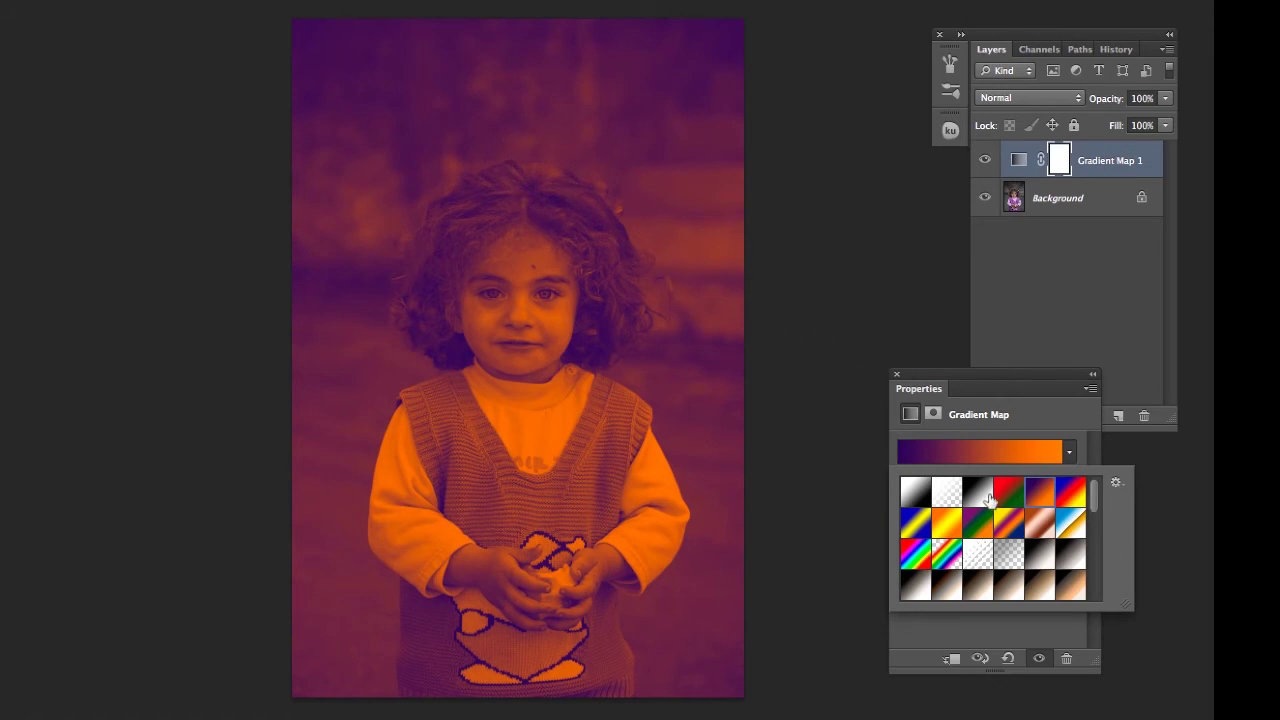
{"action": "left_click", "coordinate": [978, 495]}
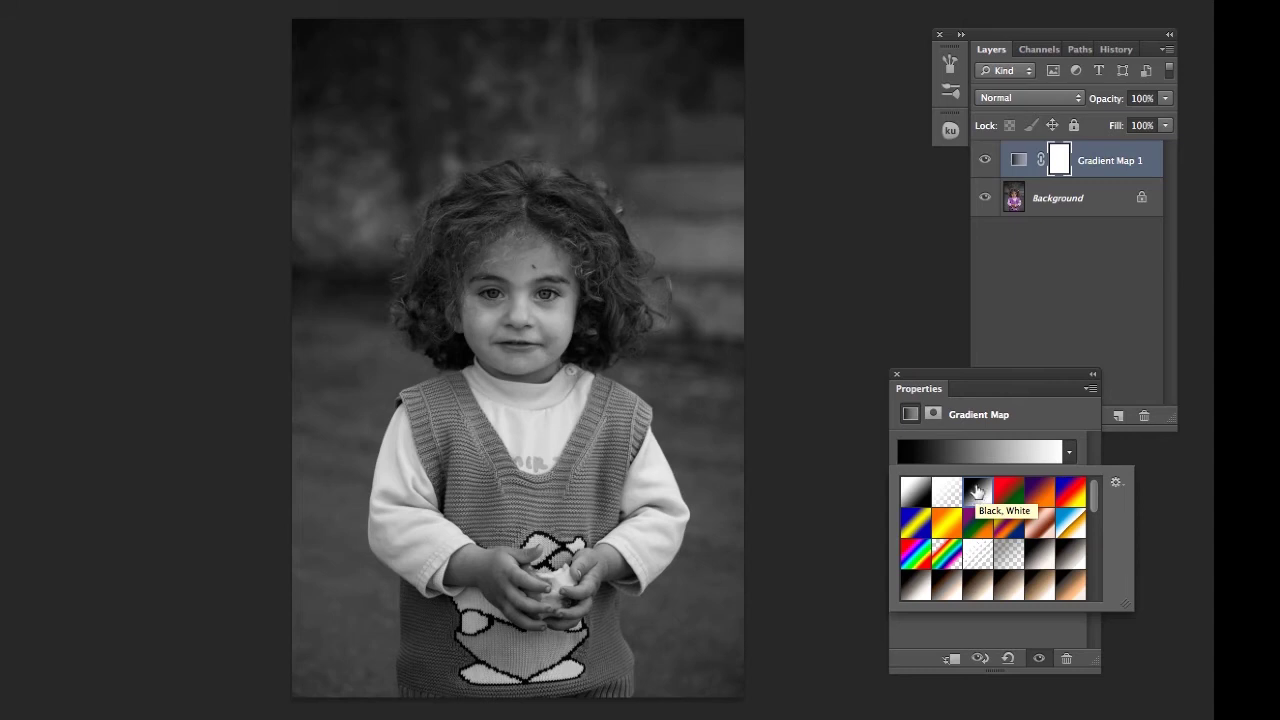
Step: Close the gradient presets and toggle Gradient Map 1's visibility to compare with the original
{"action": "left_click", "coordinate": [1105, 168]}
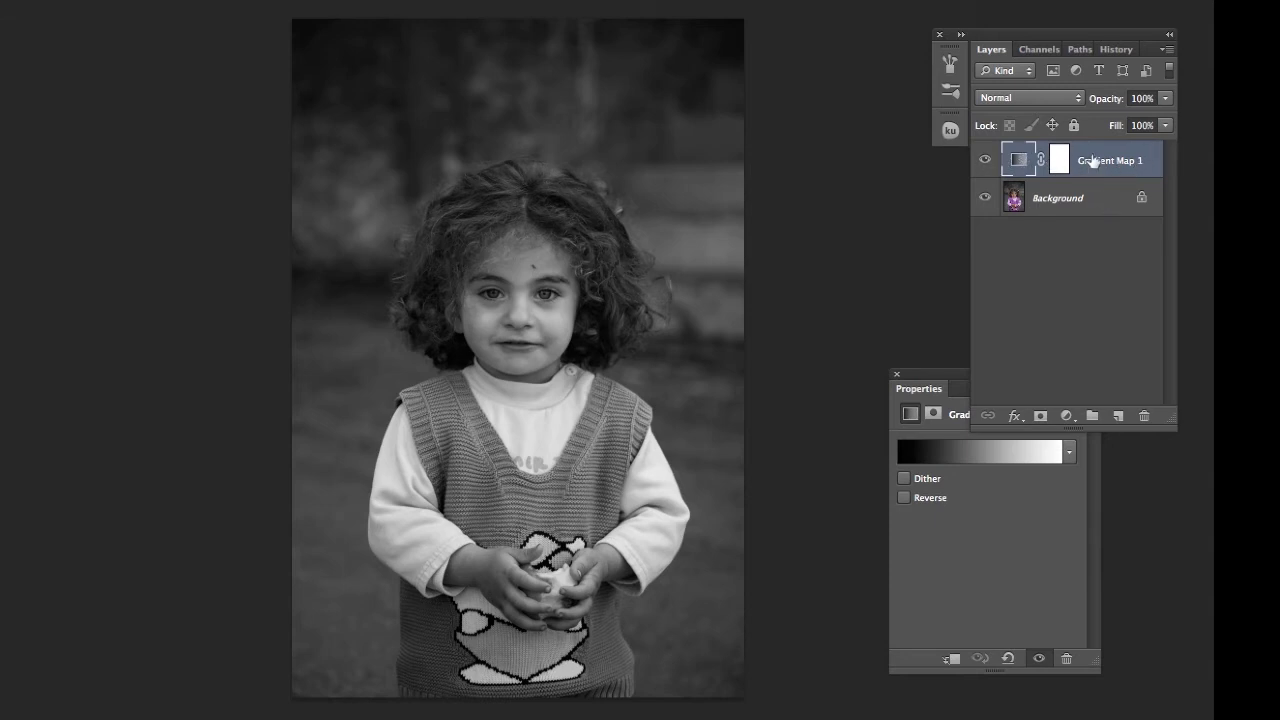
{"action": "left_click", "coordinate": [984, 160]}
{"action": "left_click", "coordinate": [984, 161]}
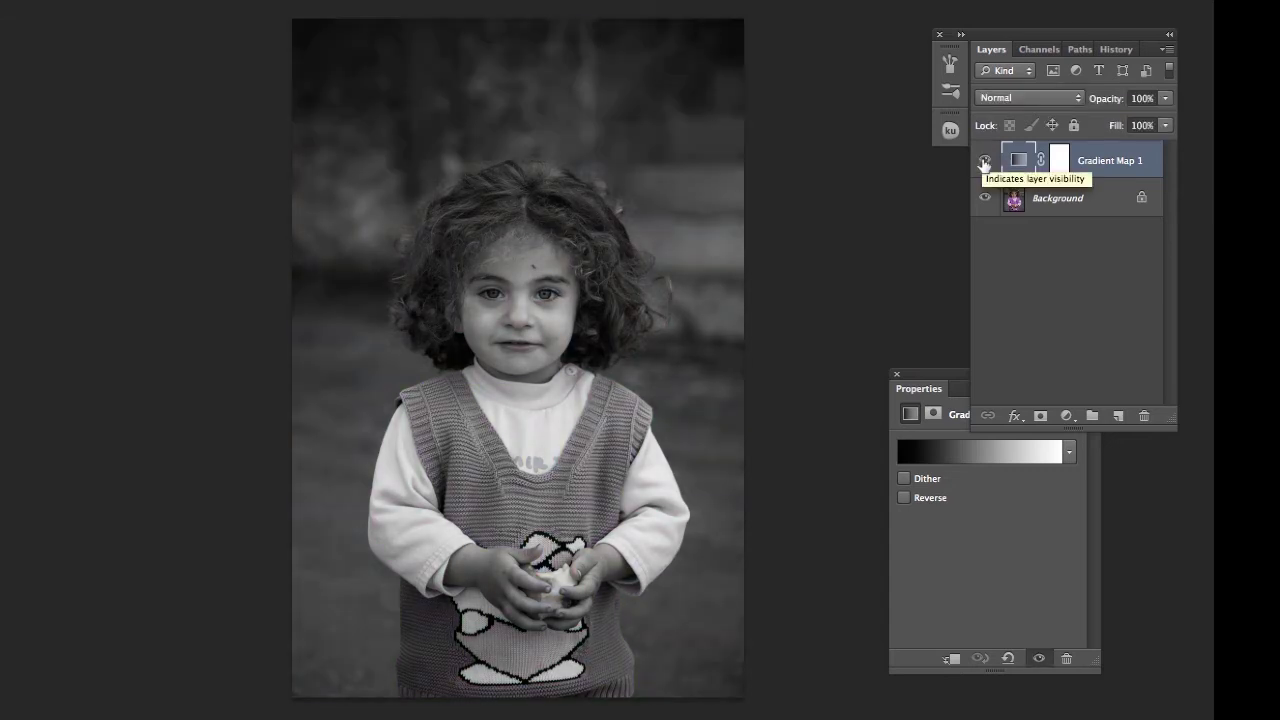
{"action": "left_click", "coordinate": [984, 161]}
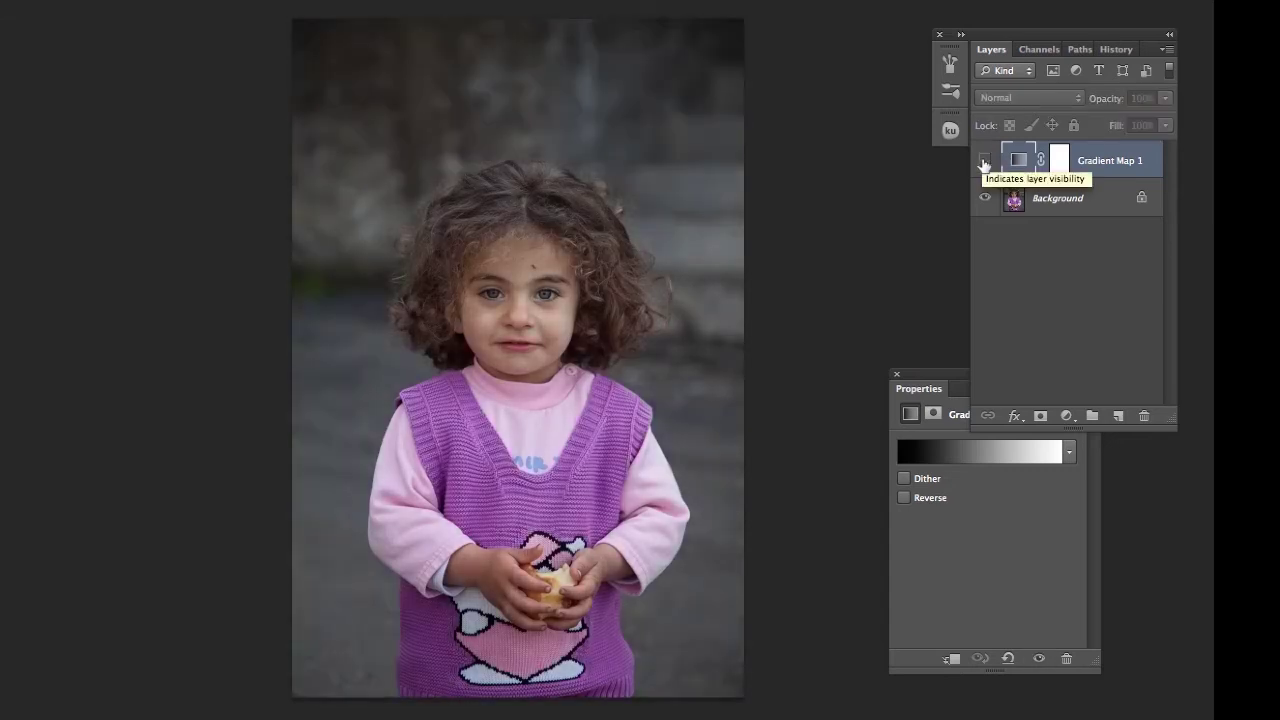
{"action": "left_click", "coordinate": [984, 161]}
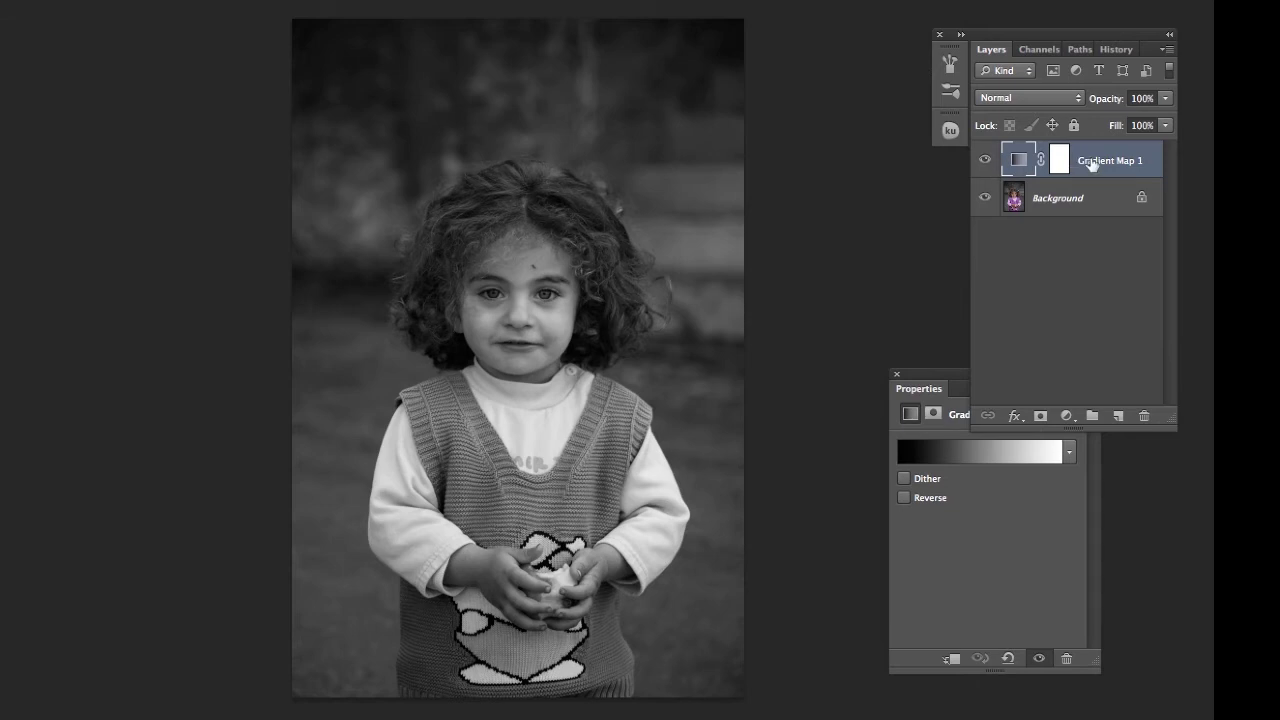
Step: Blend Gradient Map 1 in Soft Light and toggle it to compare before and after
{"action": "left_click", "coordinate": [1014, 98]}
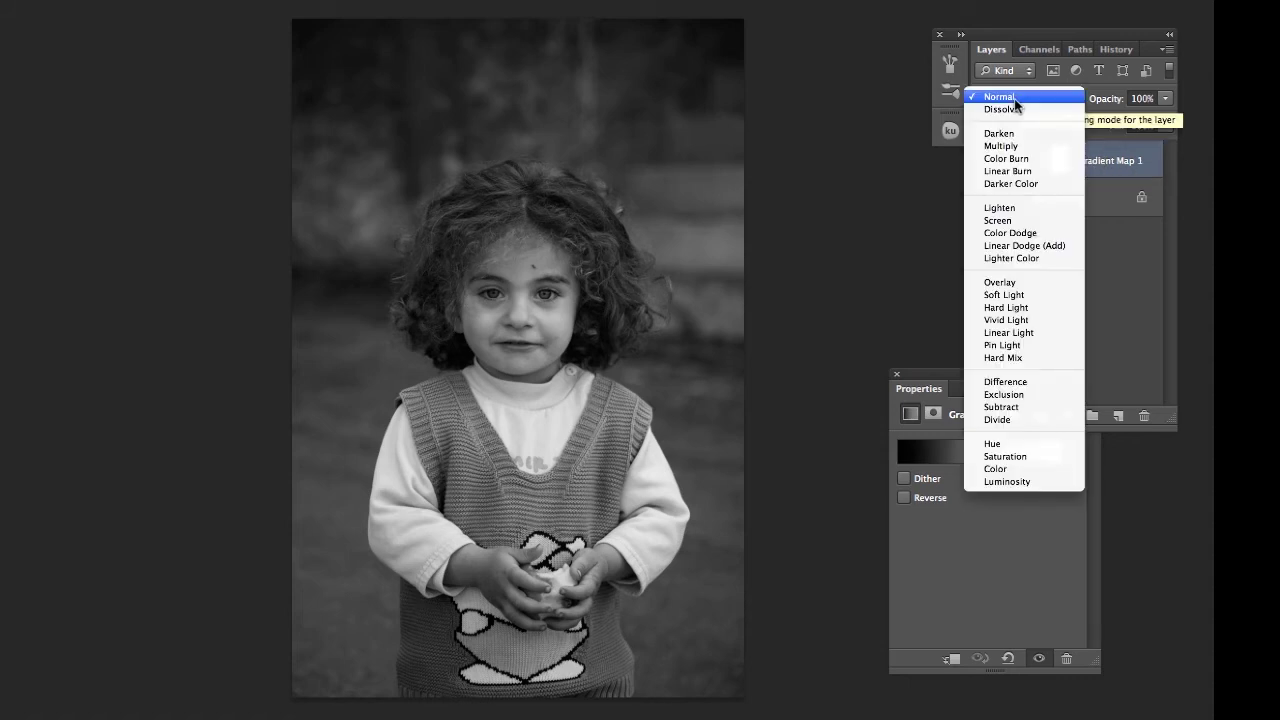
{"action": "left_click", "coordinate": [1039, 294]}
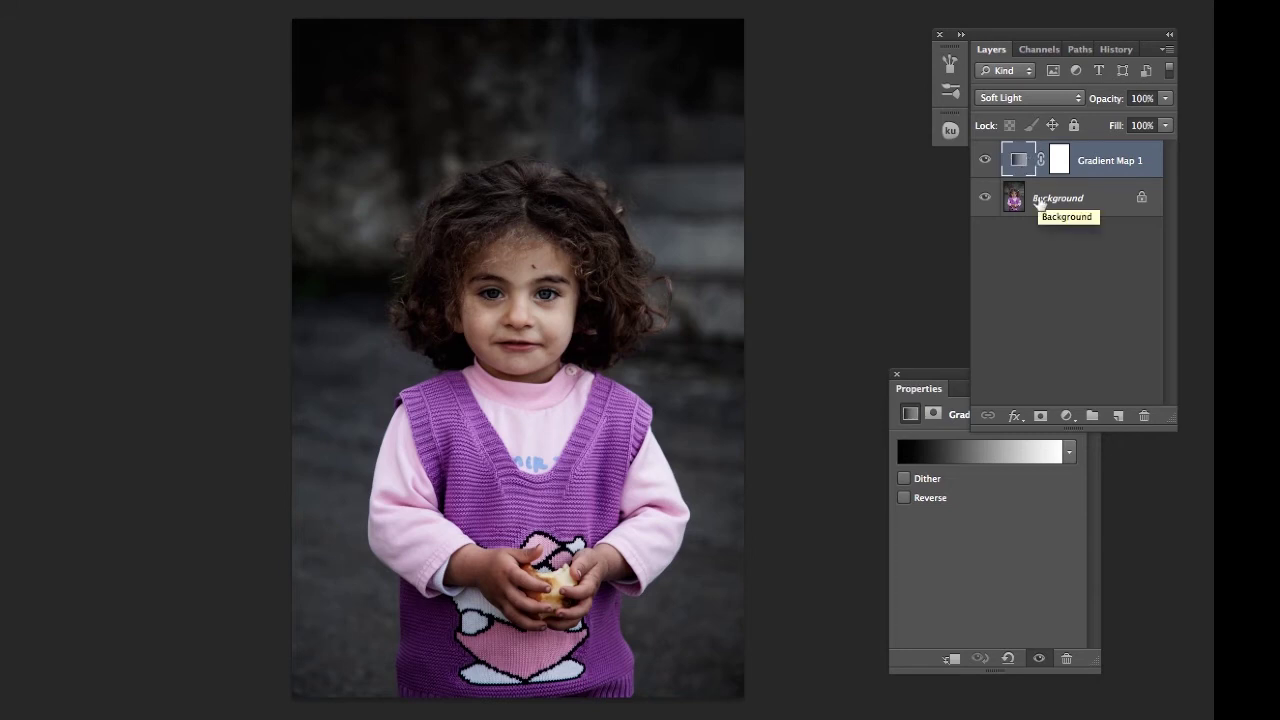
{"action": "left_click", "coordinate": [985, 163]}
{"action": "left_click", "coordinate": [985, 163]}
{"action": "left_click", "coordinate": [985, 163]}
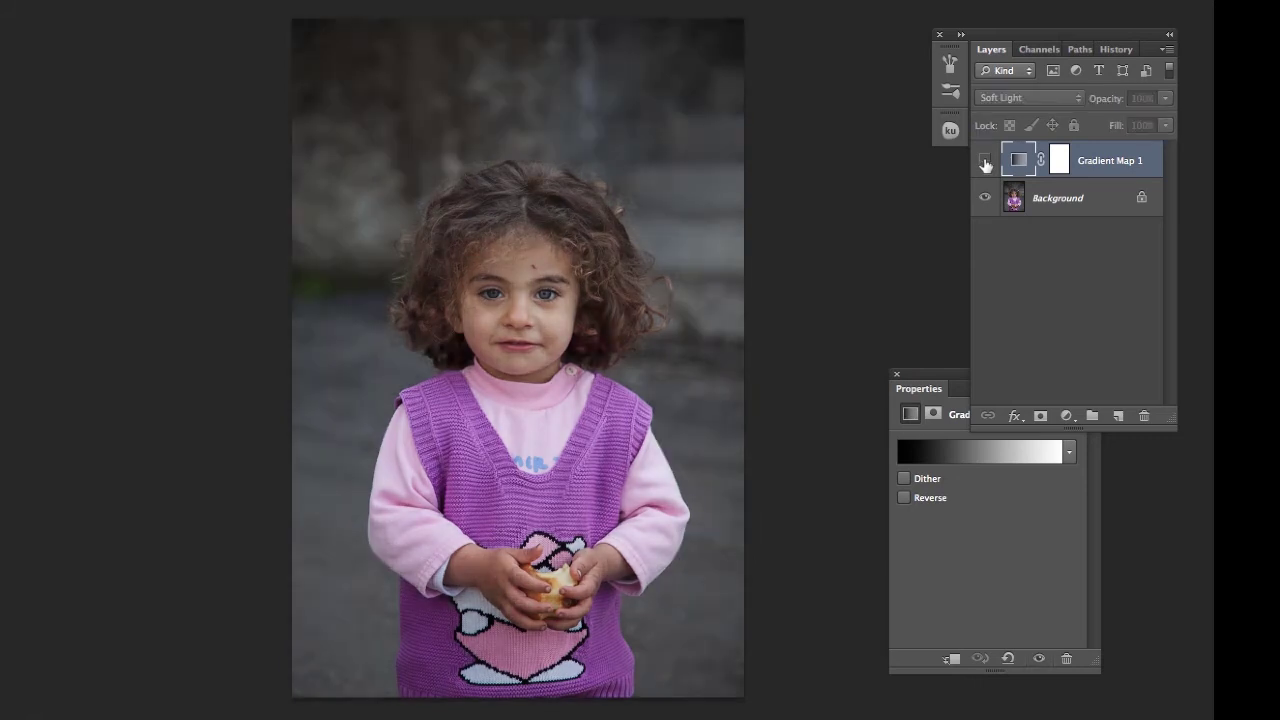
{"action": "left_click", "coordinate": [985, 163]}
{"action": "left_click", "coordinate": [985, 163]}
{"action": "left_click", "coordinate": [985, 163]}
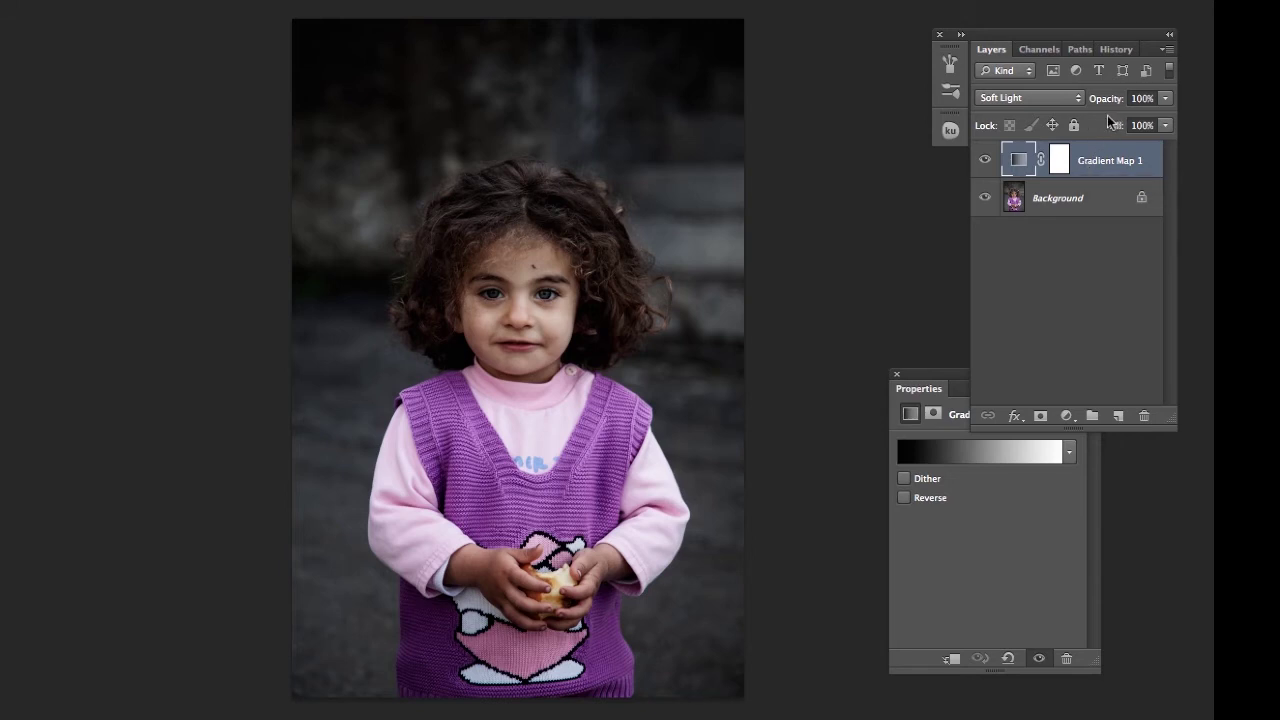
Step: Lower Gradient Map 1 opacity to 71% and compare the softened effect
{"action": "left_click", "coordinate": [1166, 100]}
{"action": "left_click_drag", "start_coordinate": [1165, 116], "coordinate": [1145, 118]}
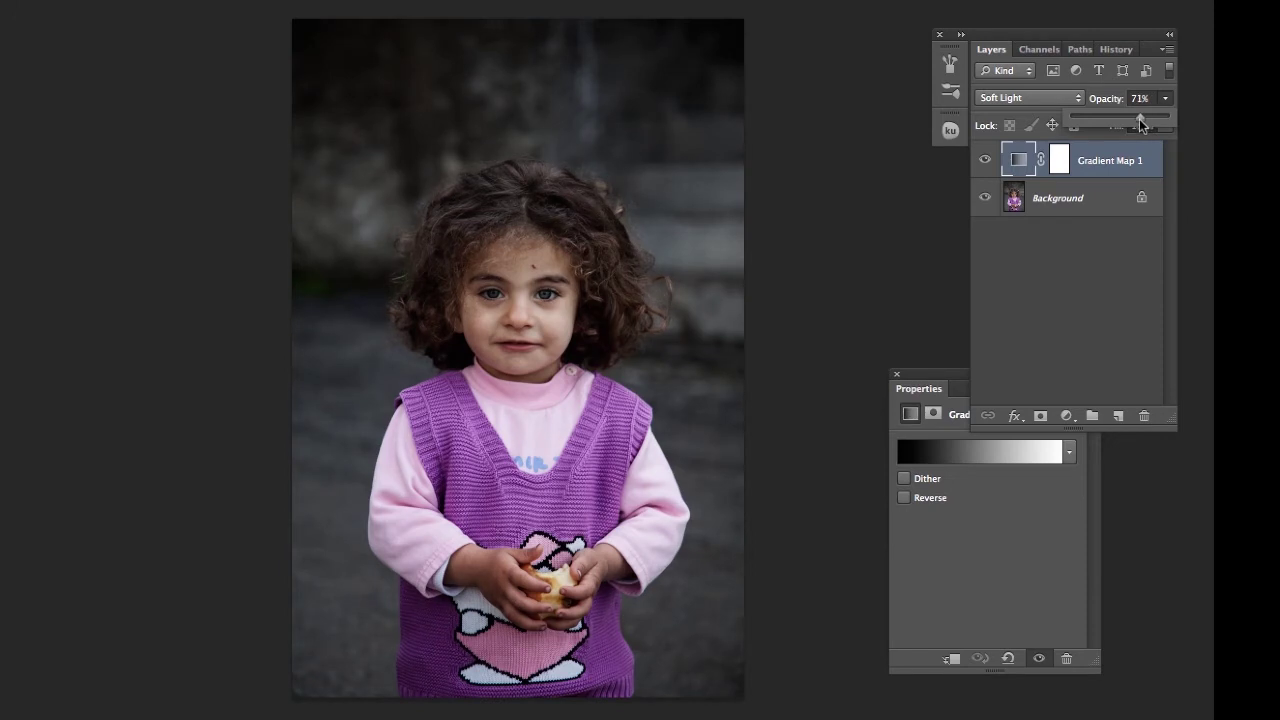
{"action": "left_click", "coordinate": [987, 162]}
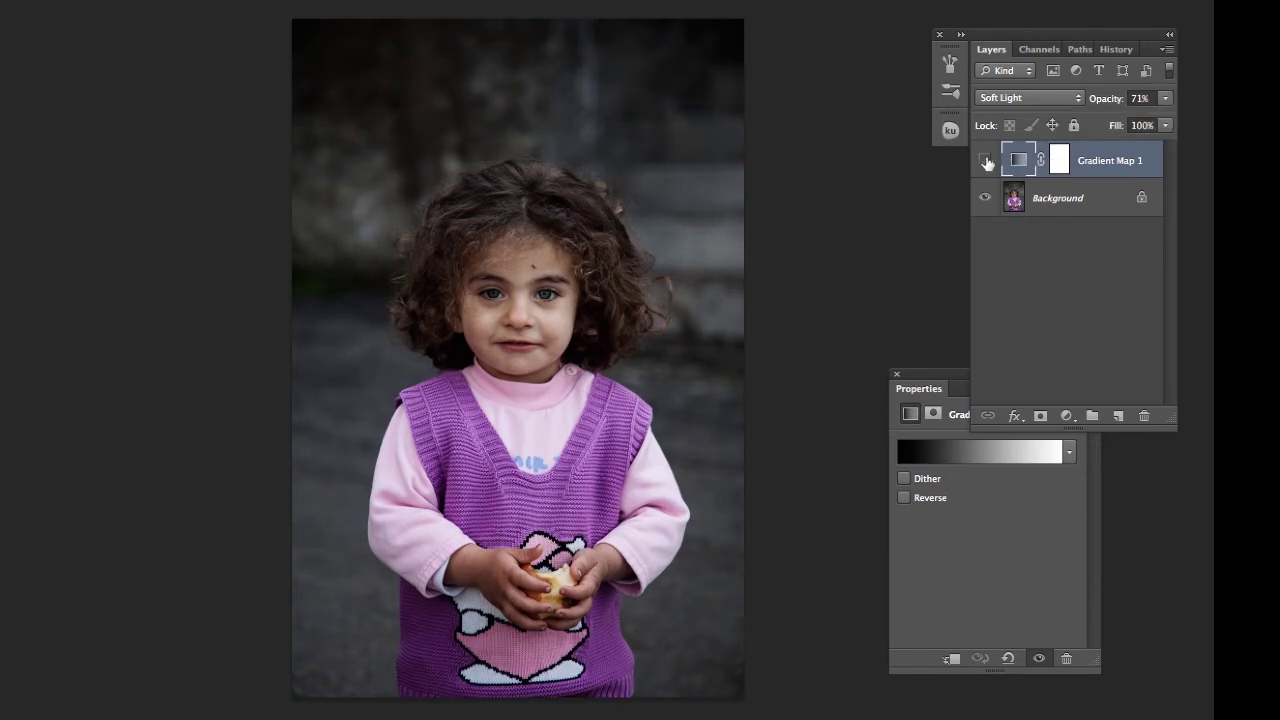
{"action": "left_click", "coordinate": [987, 162]}
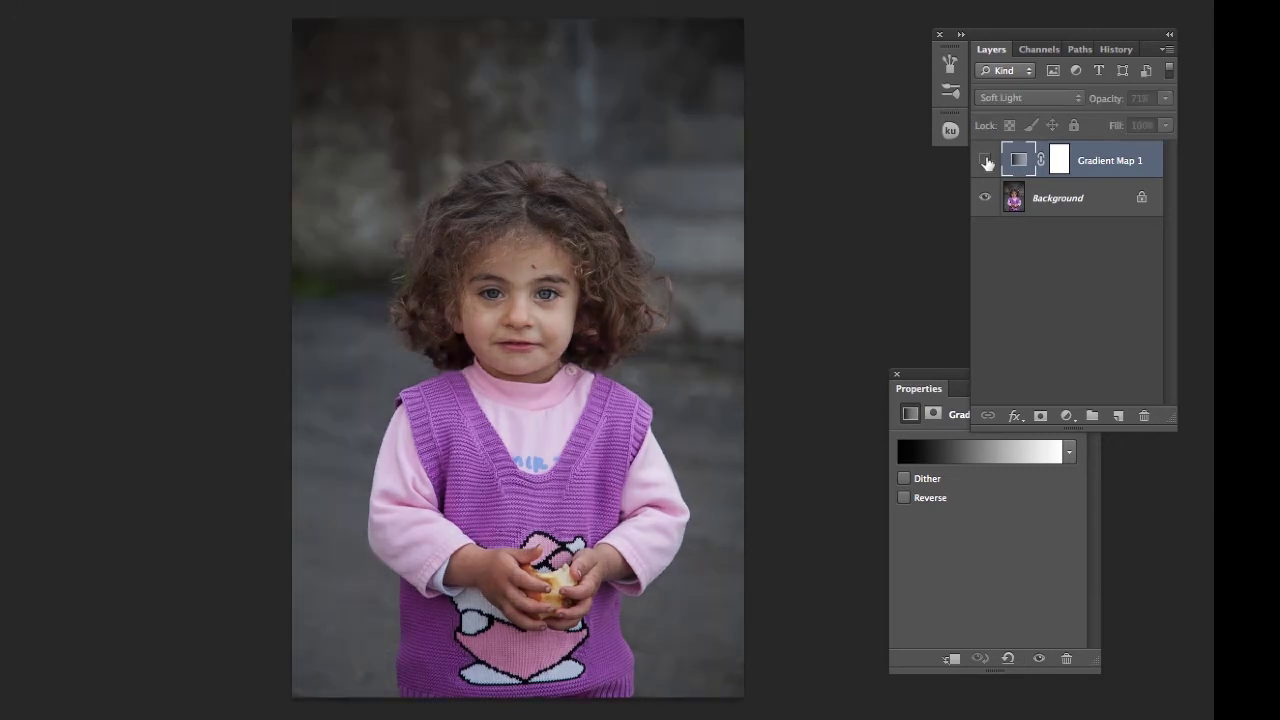
{"action": "left_click", "coordinate": [987, 162]}
{"action": "left_click", "coordinate": [987, 162]}
{"action": "left_click", "coordinate": [987, 162]}
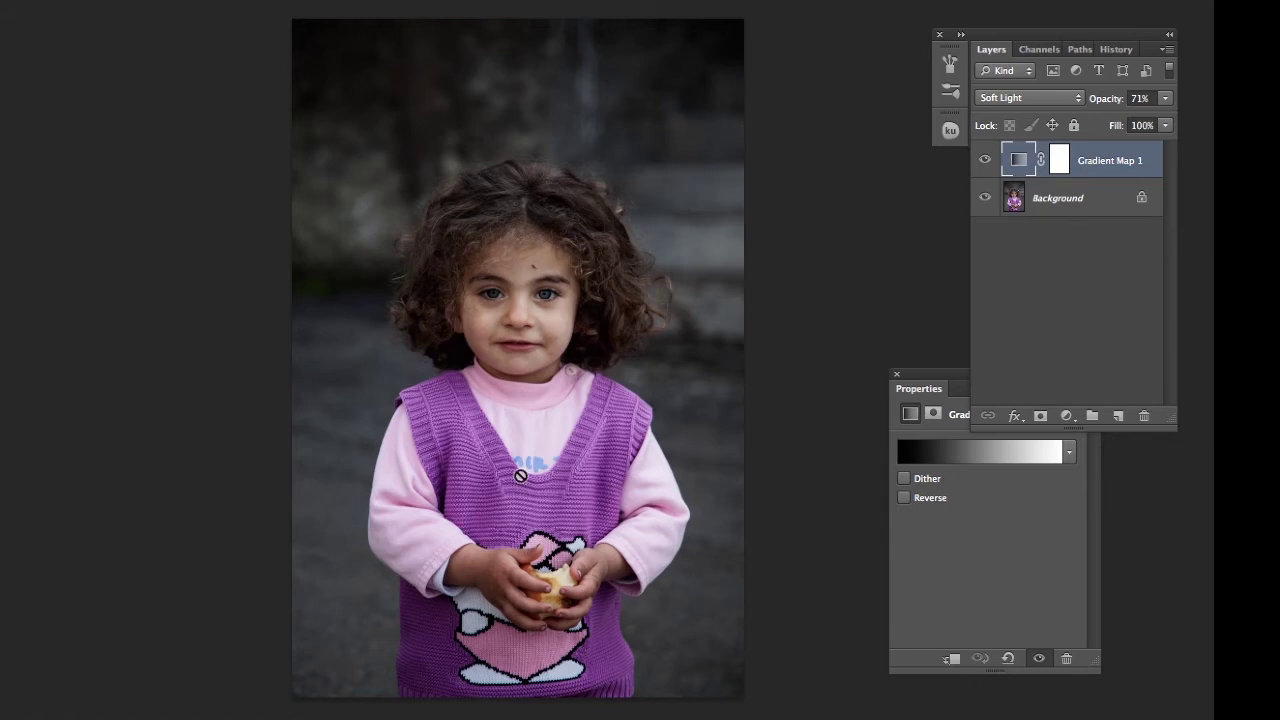
Step: Add a second Gradient Map layer using the Black, White preset
{"action": "left_click", "coordinate": [1066, 415]}
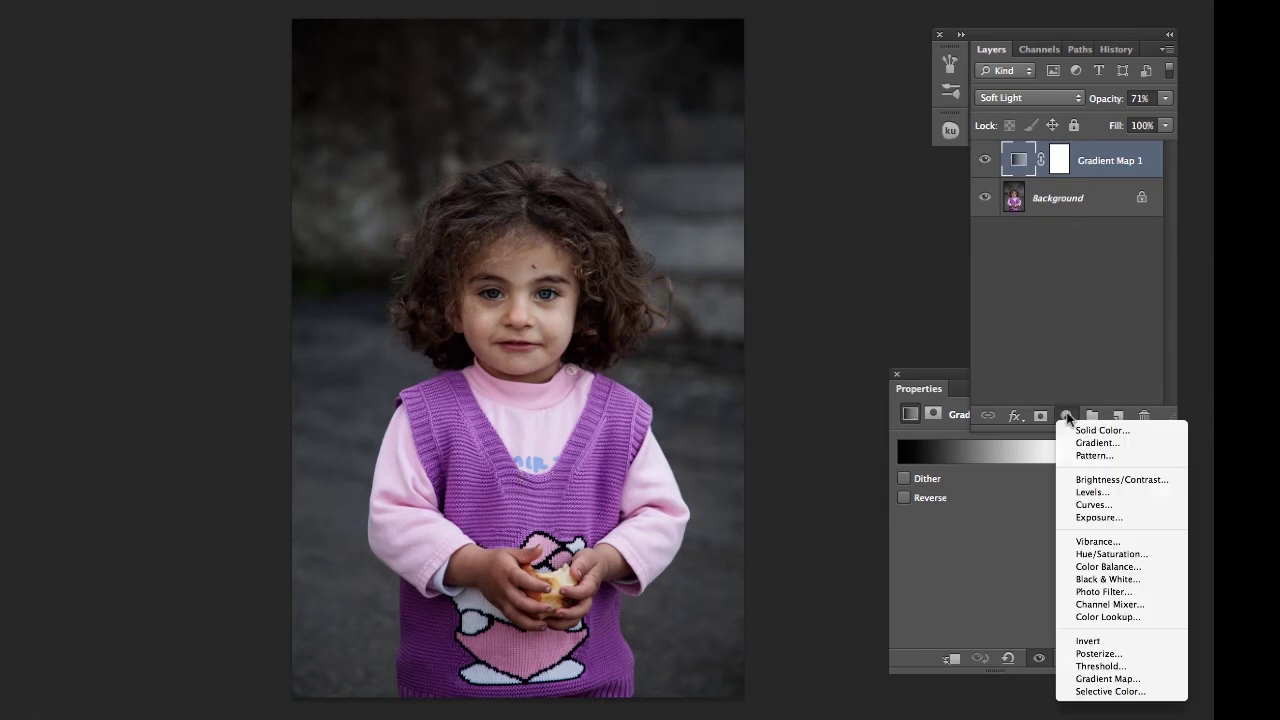
{"action": "left_click", "coordinate": [1135, 679]}
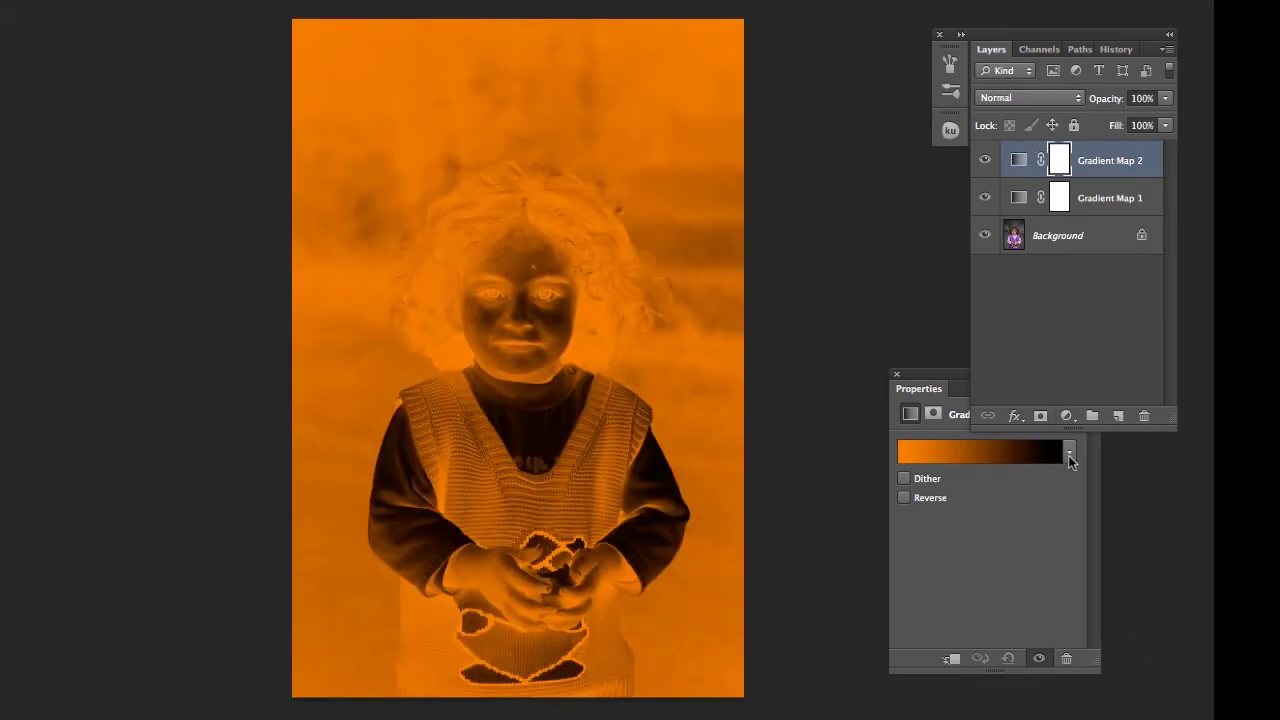
{"action": "left_click", "coordinate": [1068, 455]}
{"action": "left_click", "coordinate": [977, 491]}
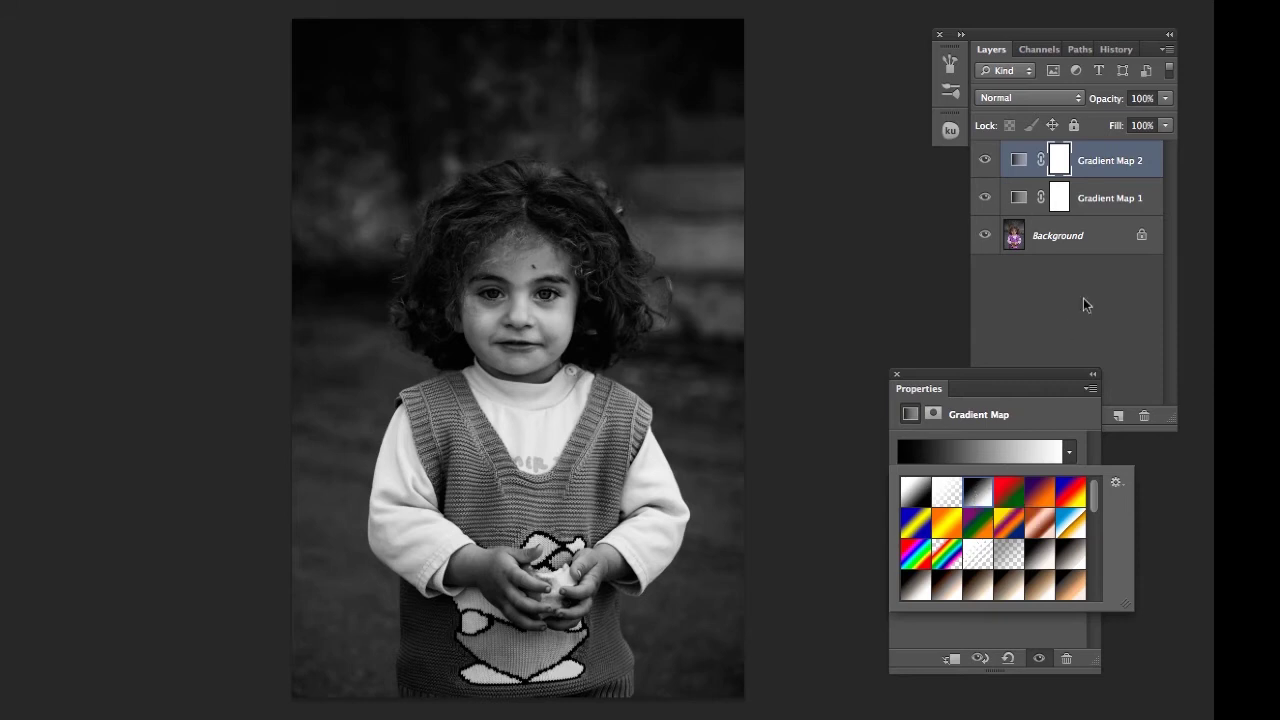
{"action": "left_click", "coordinate": [1108, 163]}
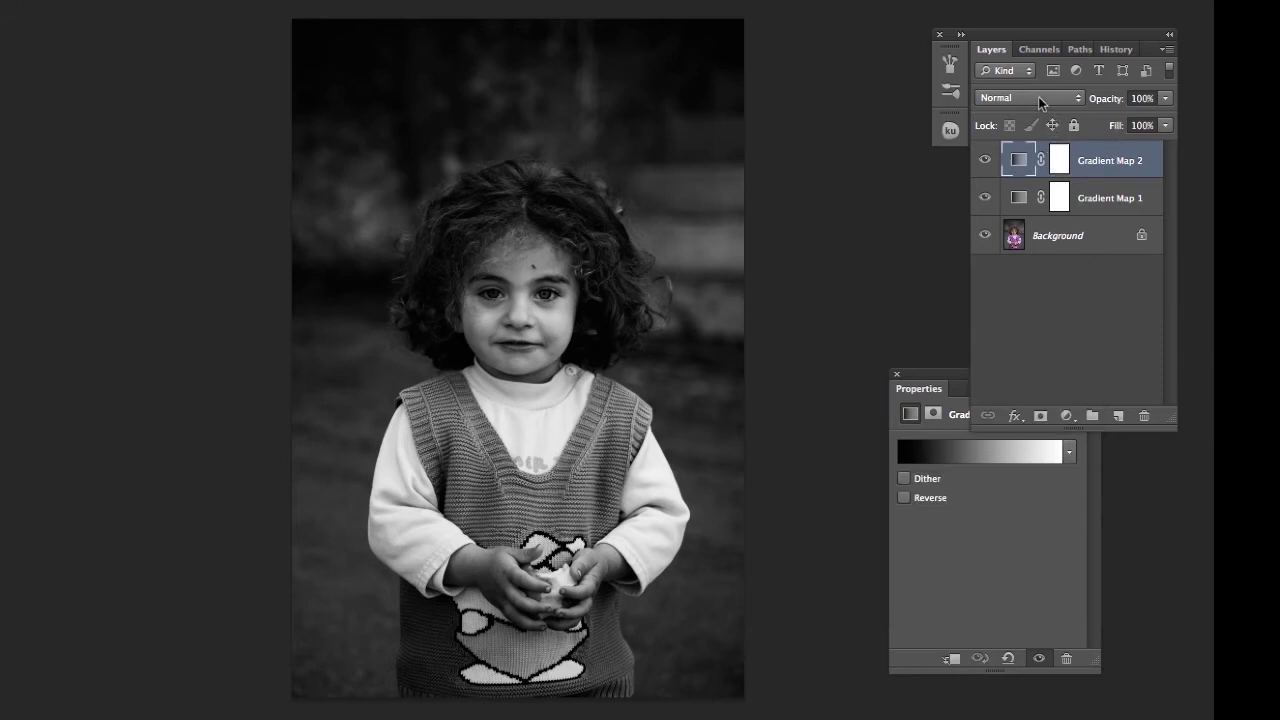
Step: Keep Gradient Map 2 in Normal mode at 51% opacity, then hide the maps to compare
{"action": "left_click", "coordinate": [1038, 97]}
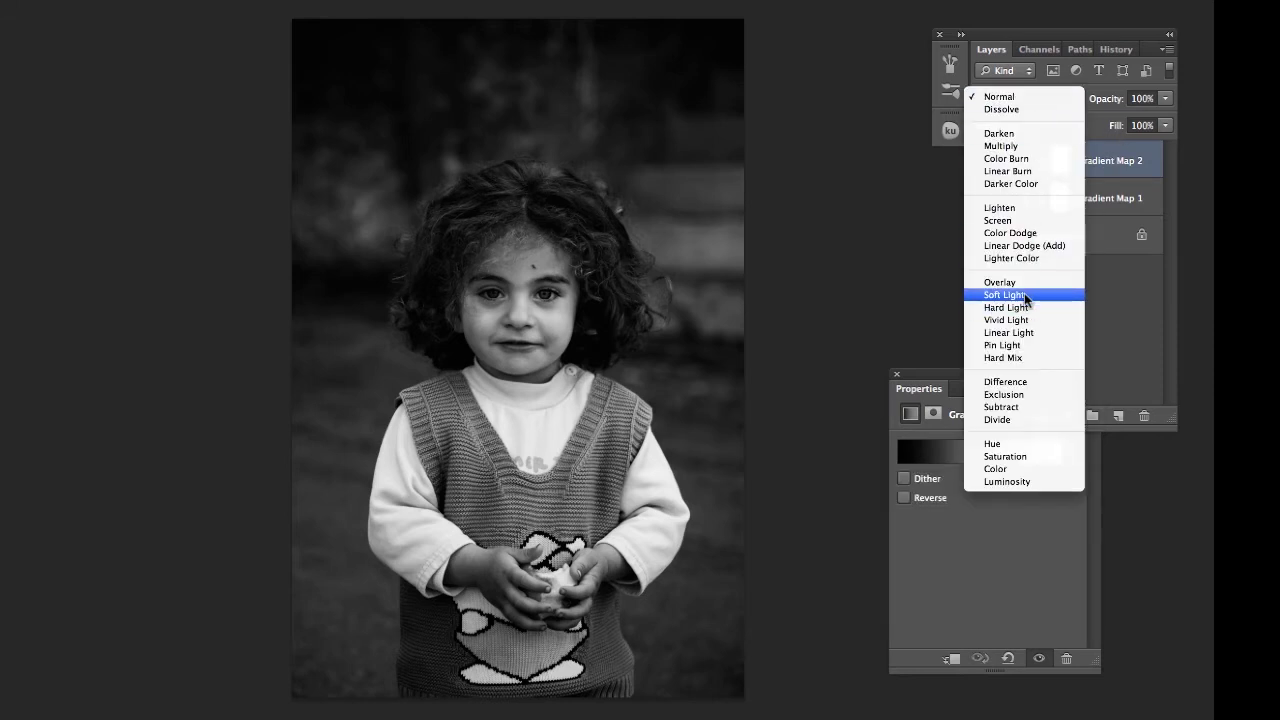
{"action": "left_click", "coordinate": [1126, 155]}
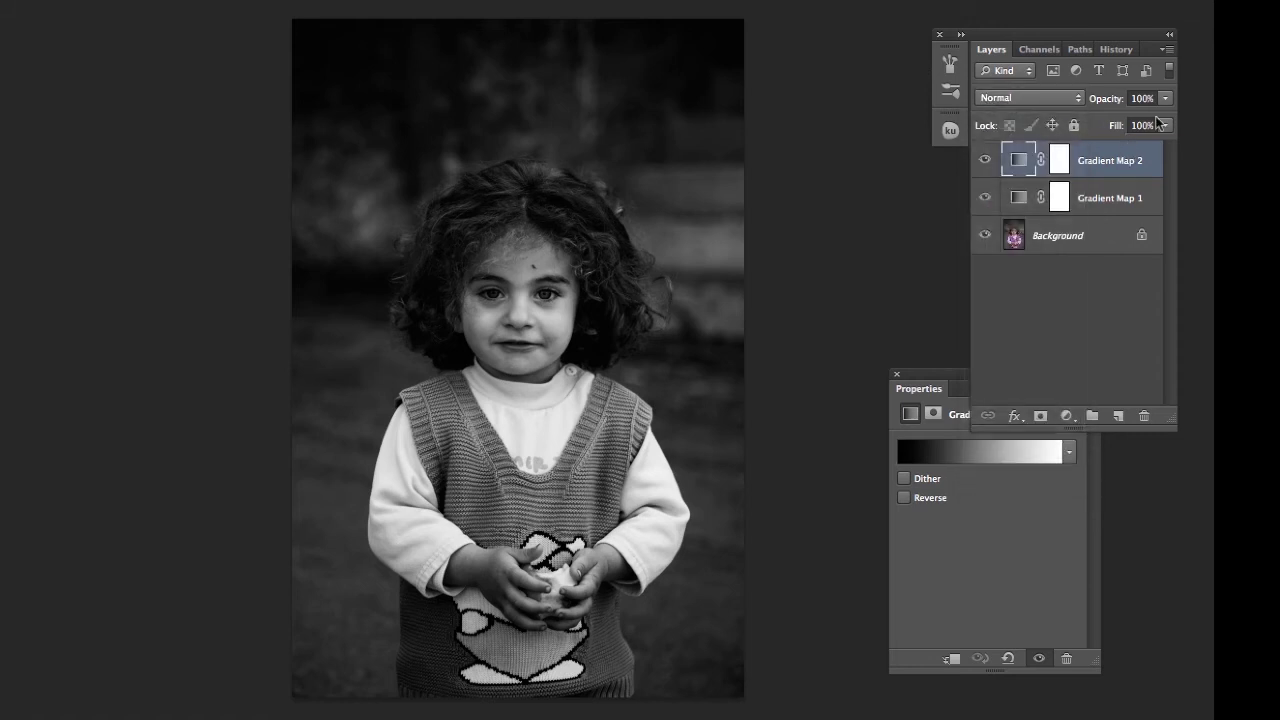
{"action": "left_click", "coordinate": [1164, 98]}
{"action": "left_click_drag", "start_coordinate": [1150, 117], "coordinate": [1137, 118]}
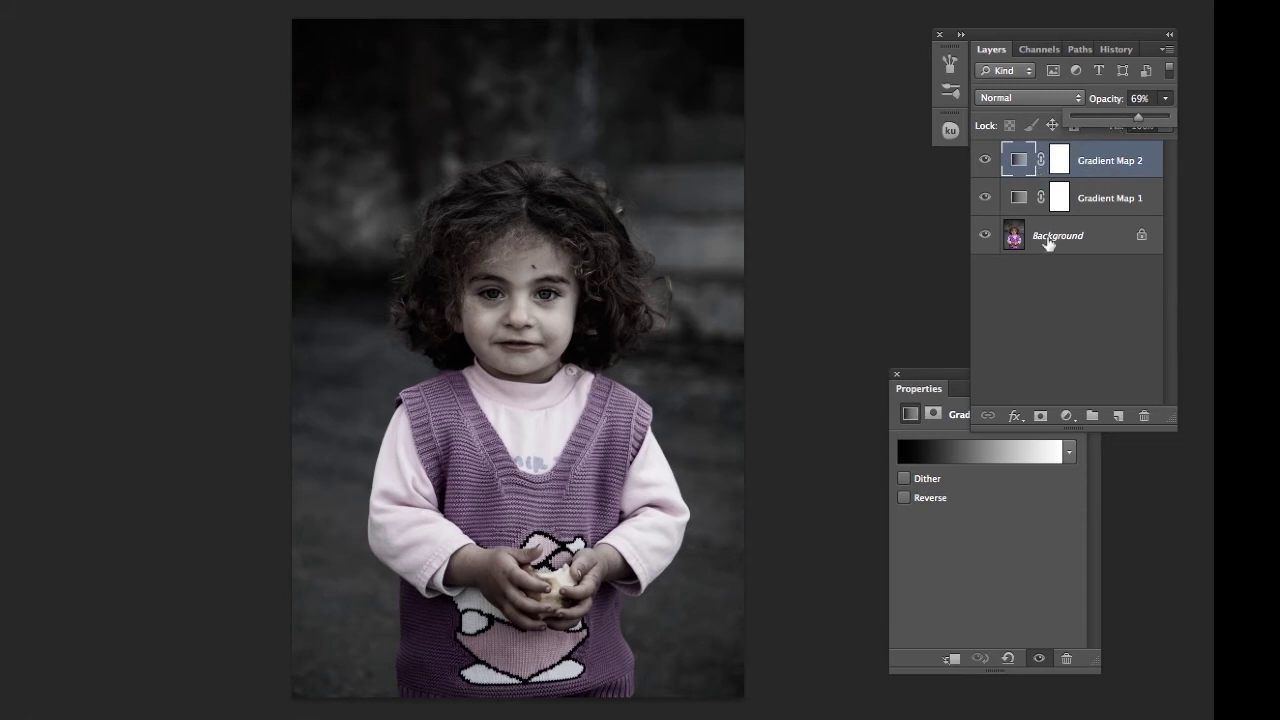
{"action": "left_click_drag", "start_coordinate": [1137, 116], "coordinate": [1072, 118]}
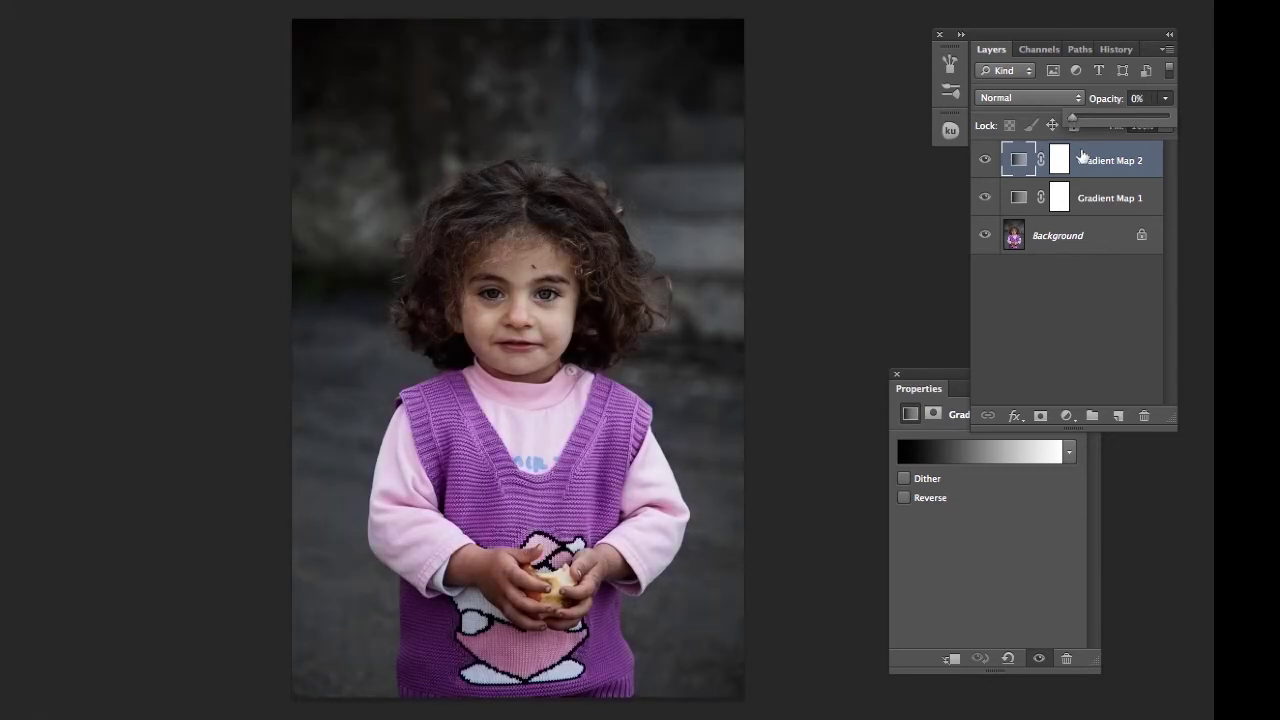
{"action": "left_click_drag", "start_coordinate": [1081, 122], "coordinate": [1110, 119]}
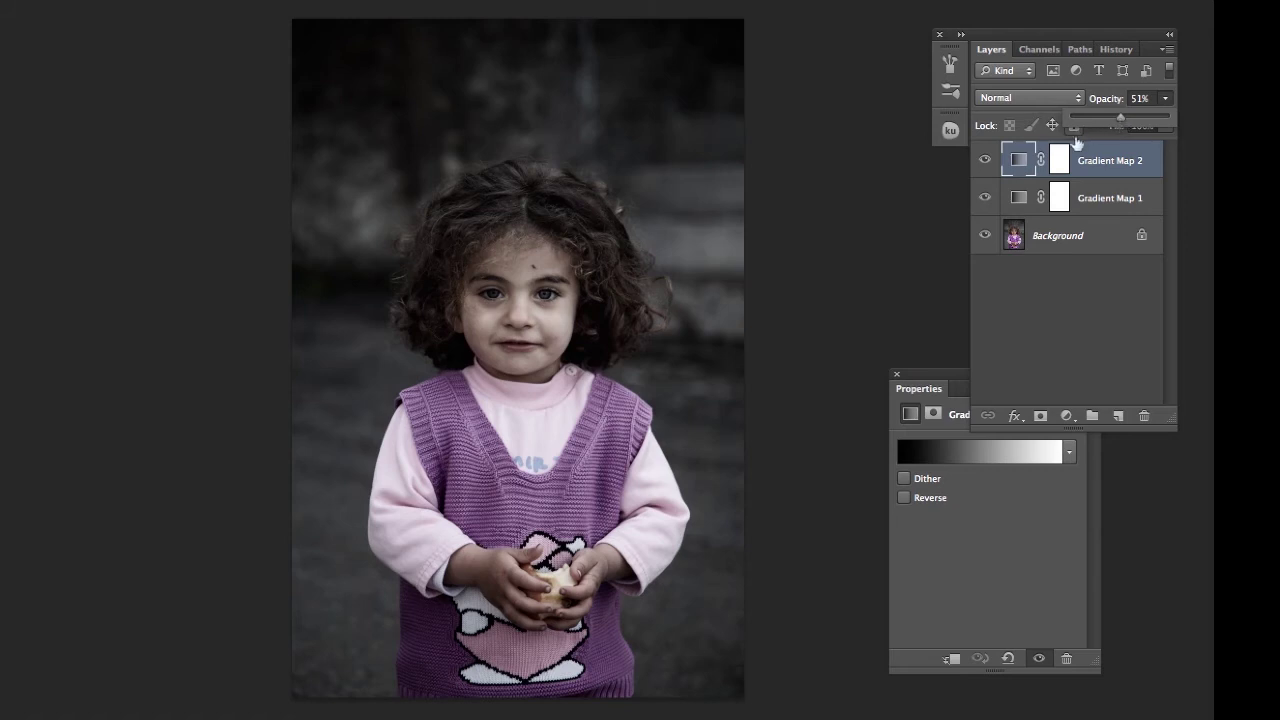
{"action": "left_click", "coordinate": [1108, 165]}
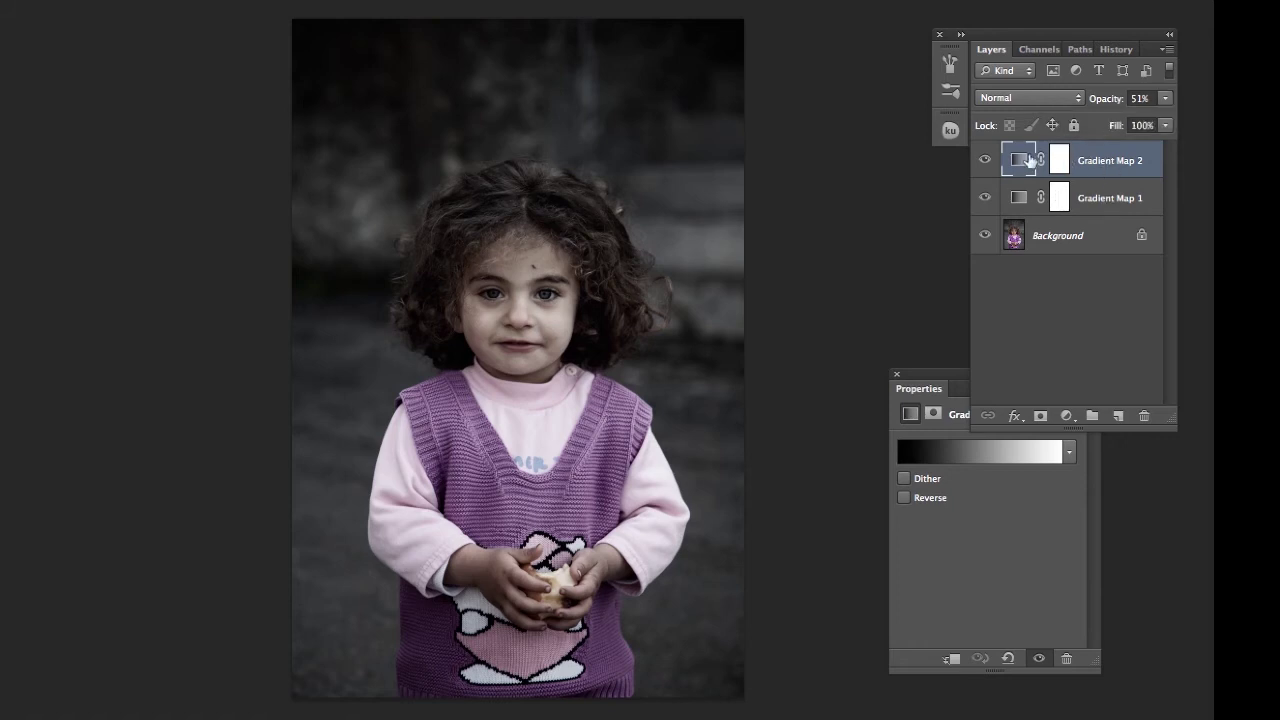
{"action": "left_click", "coordinate": [985, 160]}
Step: Compare with Gradient Map 2, leave it hidden, and target Gradient Map 1's layer mask
{"action": "left_click", "coordinate": [985, 198]}
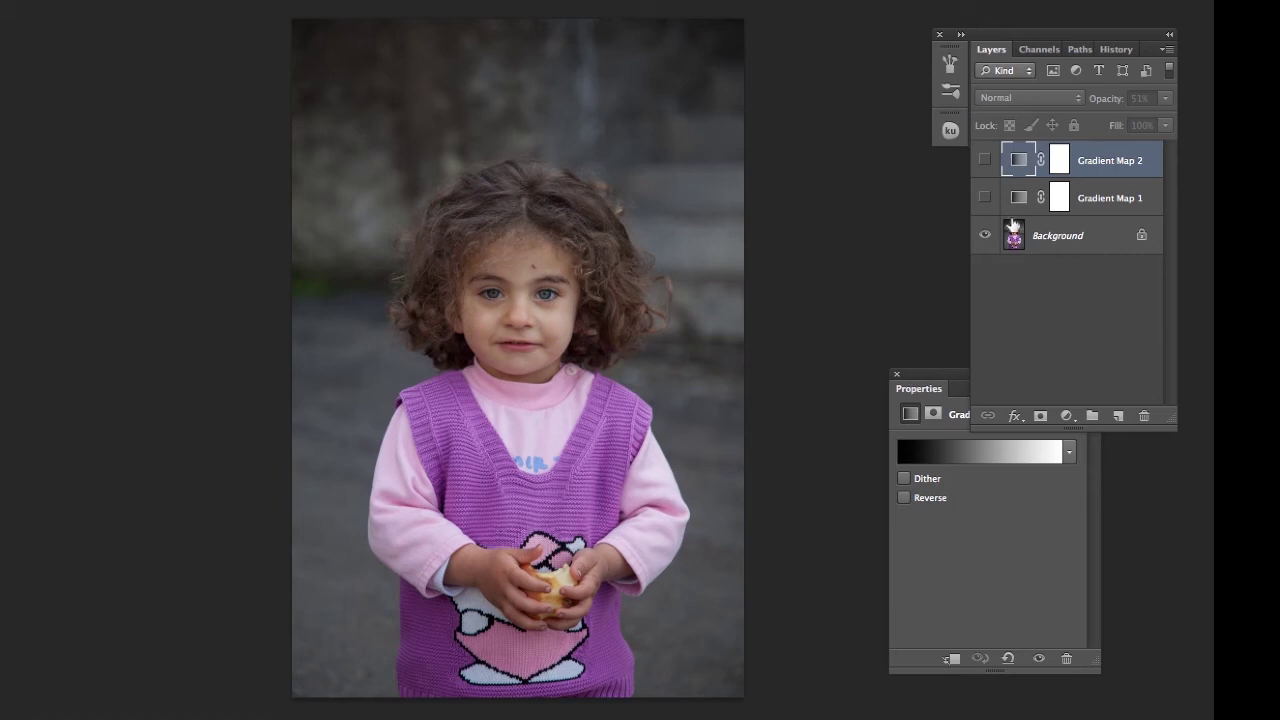
{"action": "left_click", "coordinate": [985, 198]}
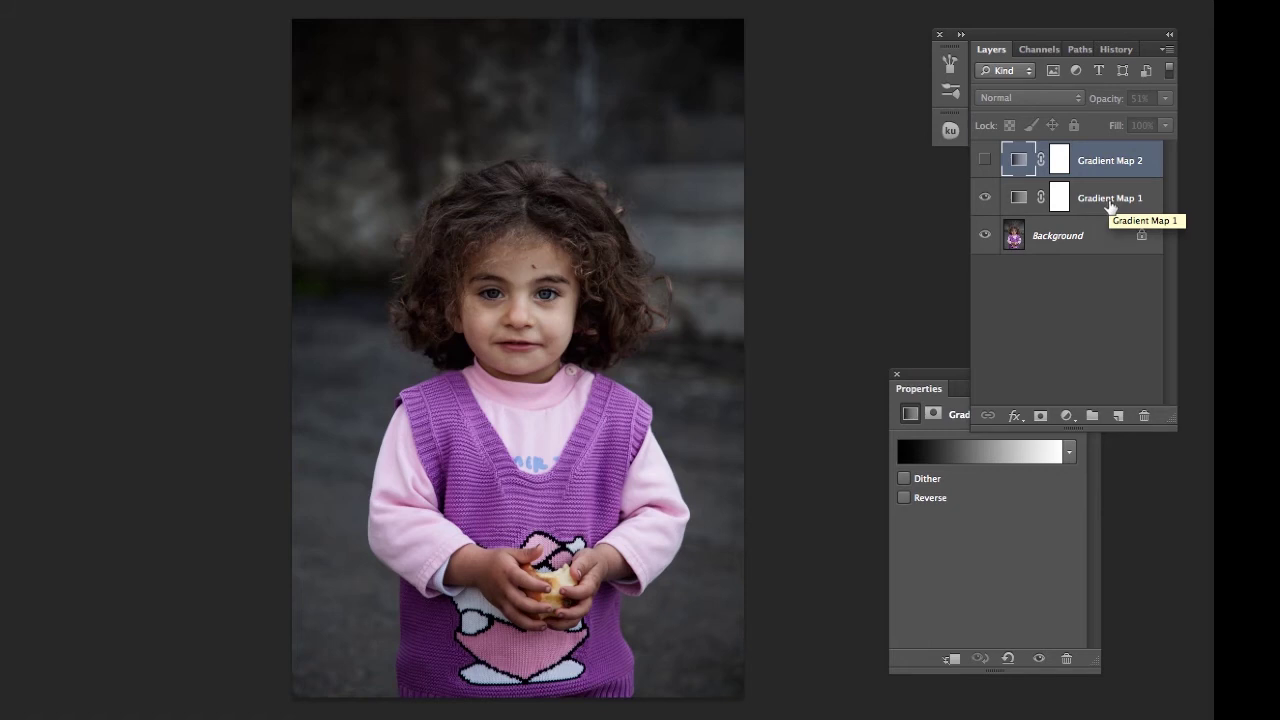
{"action": "left_click", "coordinate": [985, 162]}
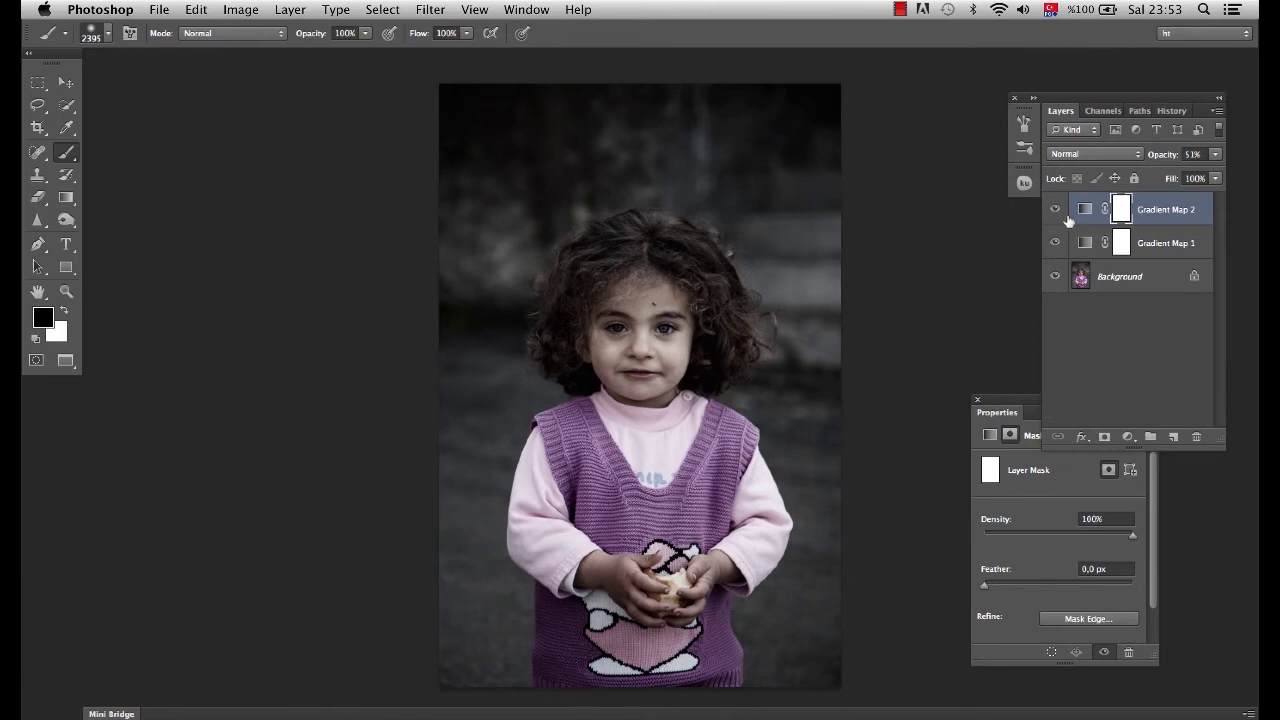
{"action": "left_click", "coordinate": [1055, 209]}
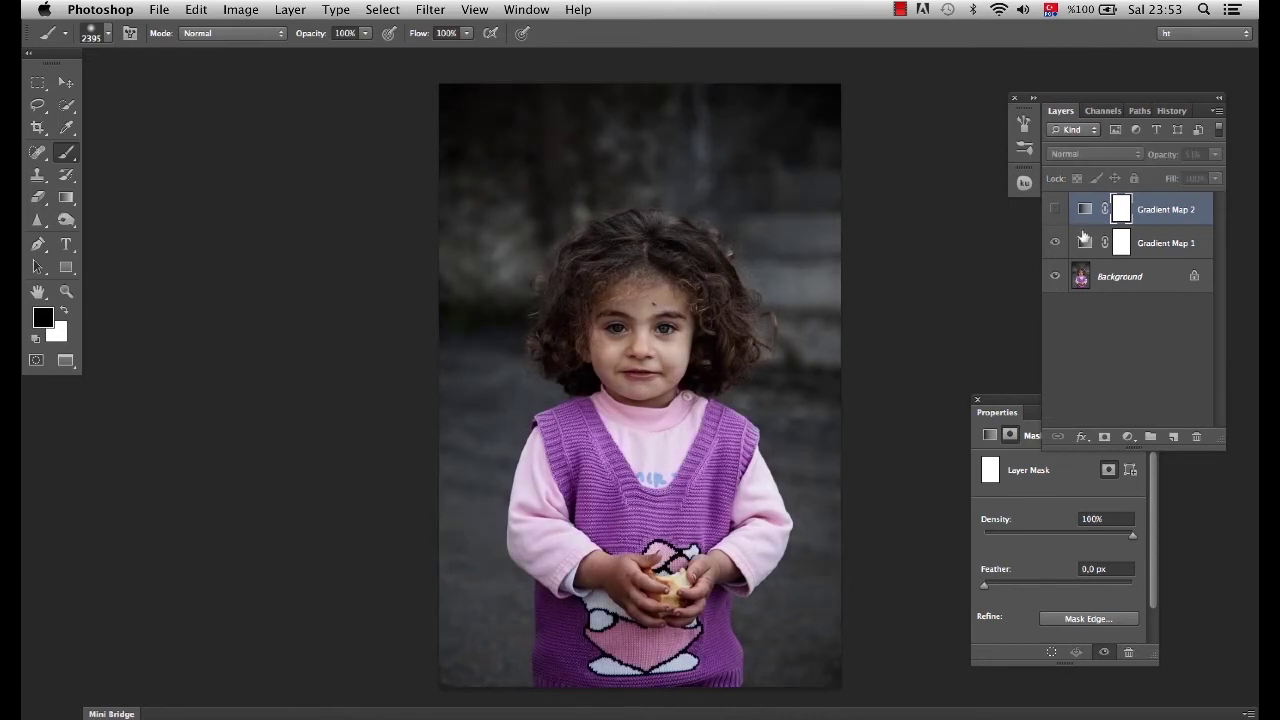
{"action": "left_click", "coordinate": [1055, 243]}
{"action": "left_click", "coordinate": [1152, 248]}
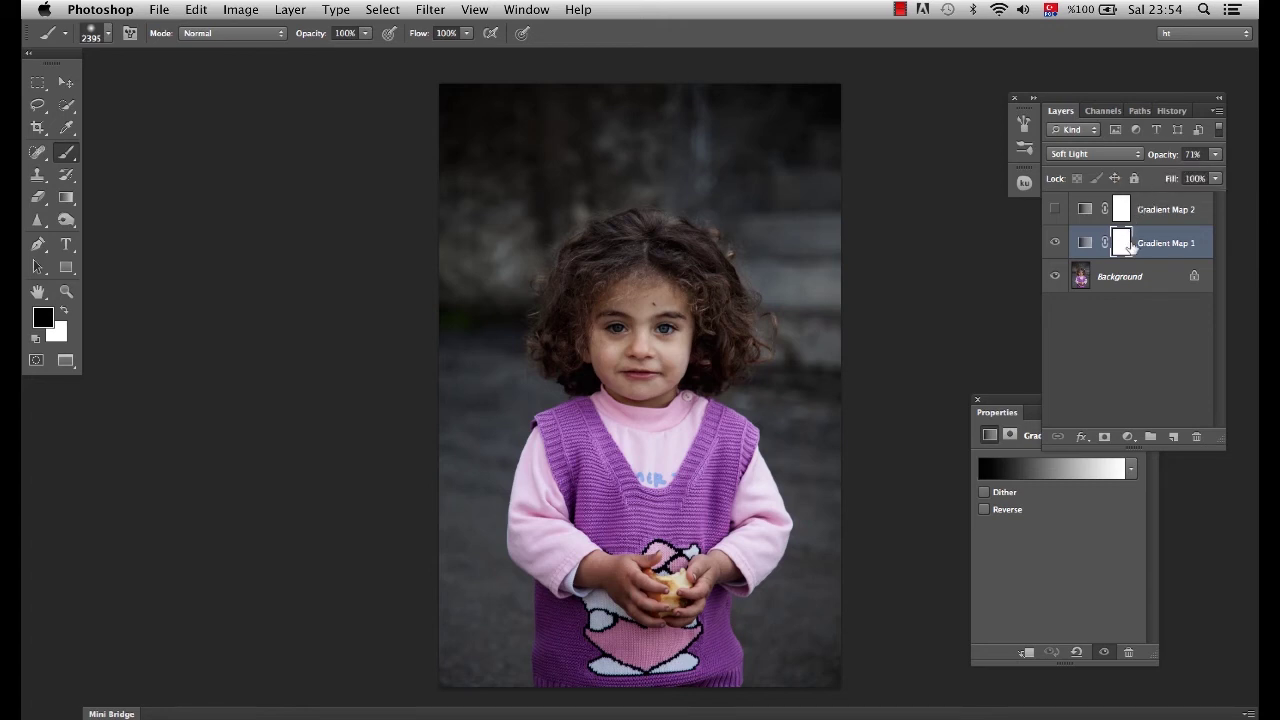
{"action": "left_click", "coordinate": [1121, 243]}
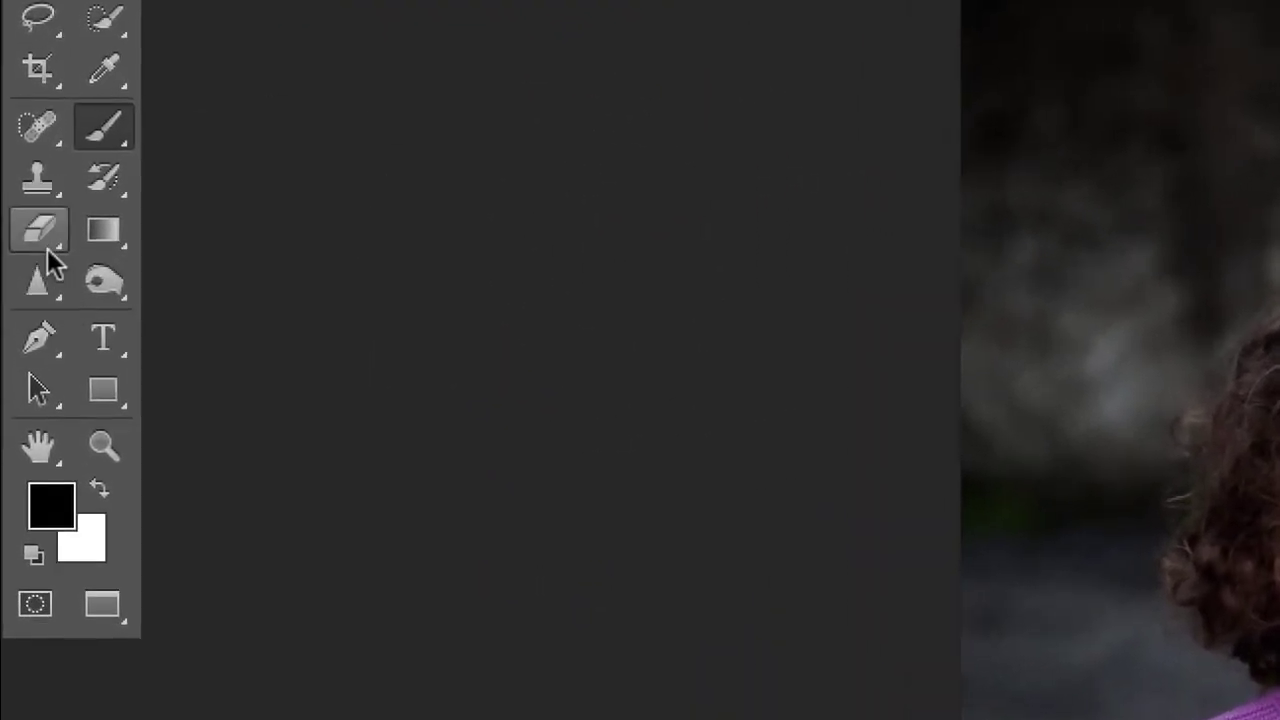
Step: Set up the Eraser with swapped colours and a 500 px brush
{"action": "left_click", "coordinate": [44, 238]}
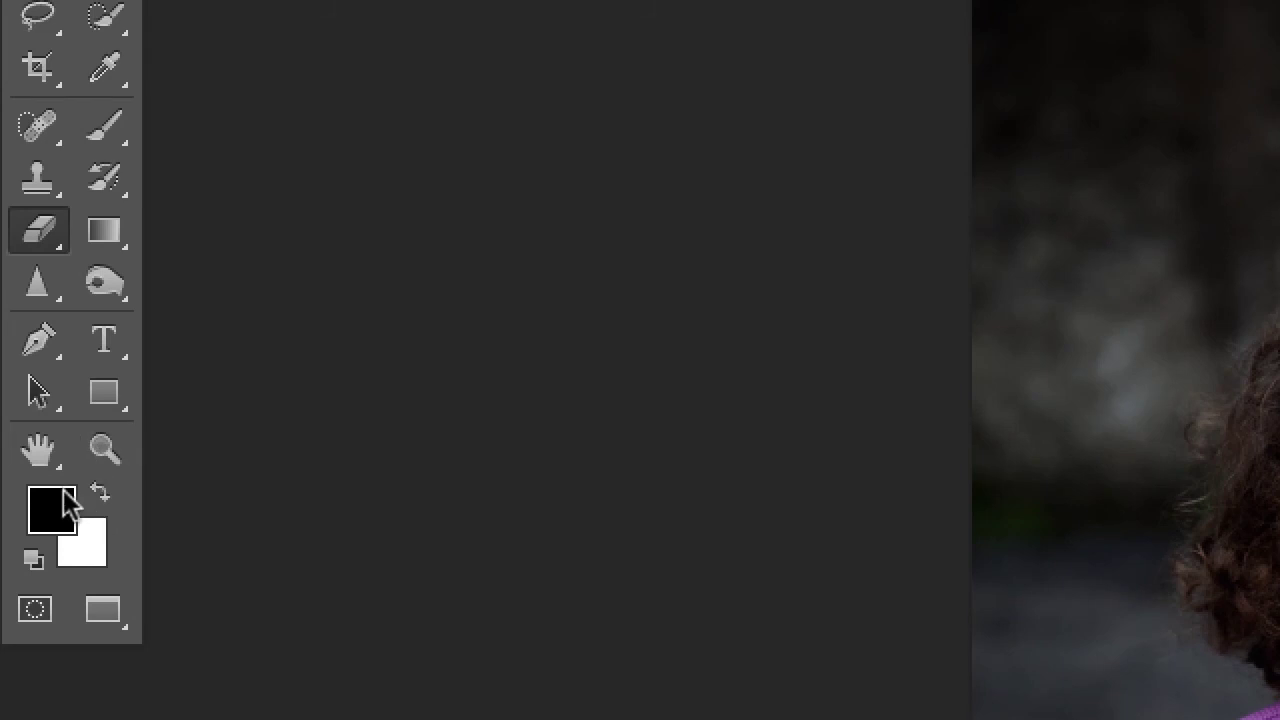
{"action": "left_click", "coordinate": [100, 494]}
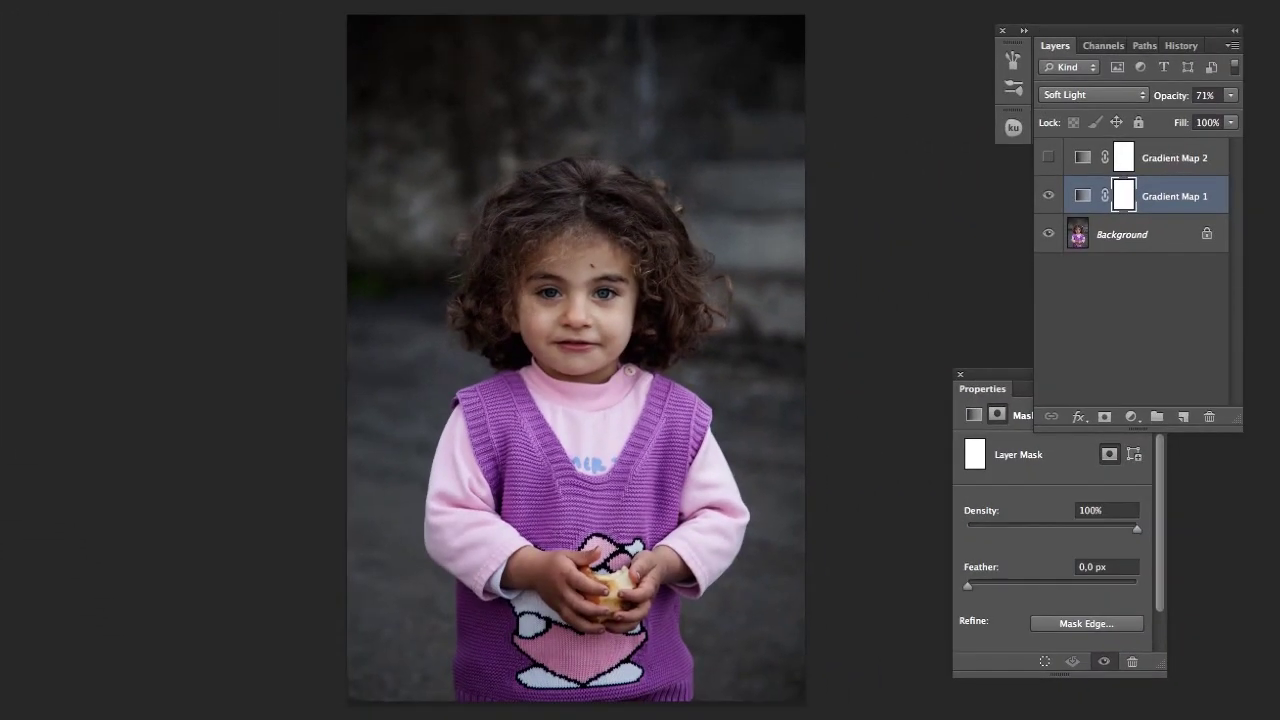
{"action": "right_click", "coordinate": [572, 212]}
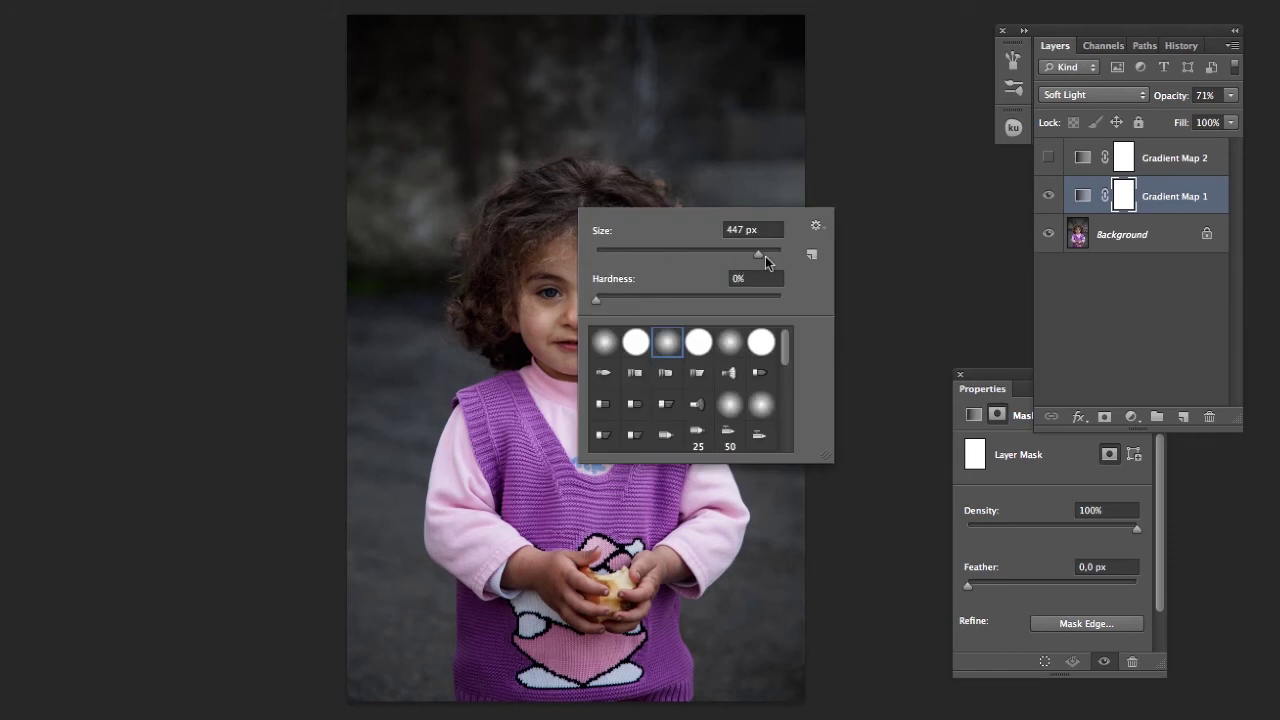
{"action": "left_click", "coordinate": [765, 256]}
{"action": "left_click_drag", "start_coordinate": [762, 255], "coordinate": [759, 255]}
{"action": "left_click", "coordinate": [766, 253]}
{"action": "left_click", "coordinate": [600, 180]}
Step: Test-mask Gradient Map 1 off the left and right hair, then undo back to a white mask
{"action": "mouse_move", "coordinate": [520, 226]}
{"action": "left_mouse_down"}
{"action": "mouse_move", "coordinate": [489, 294]}
{"action": "mouse_move", "coordinate": [500, 352]}
{"action": "left_mouse_up"}
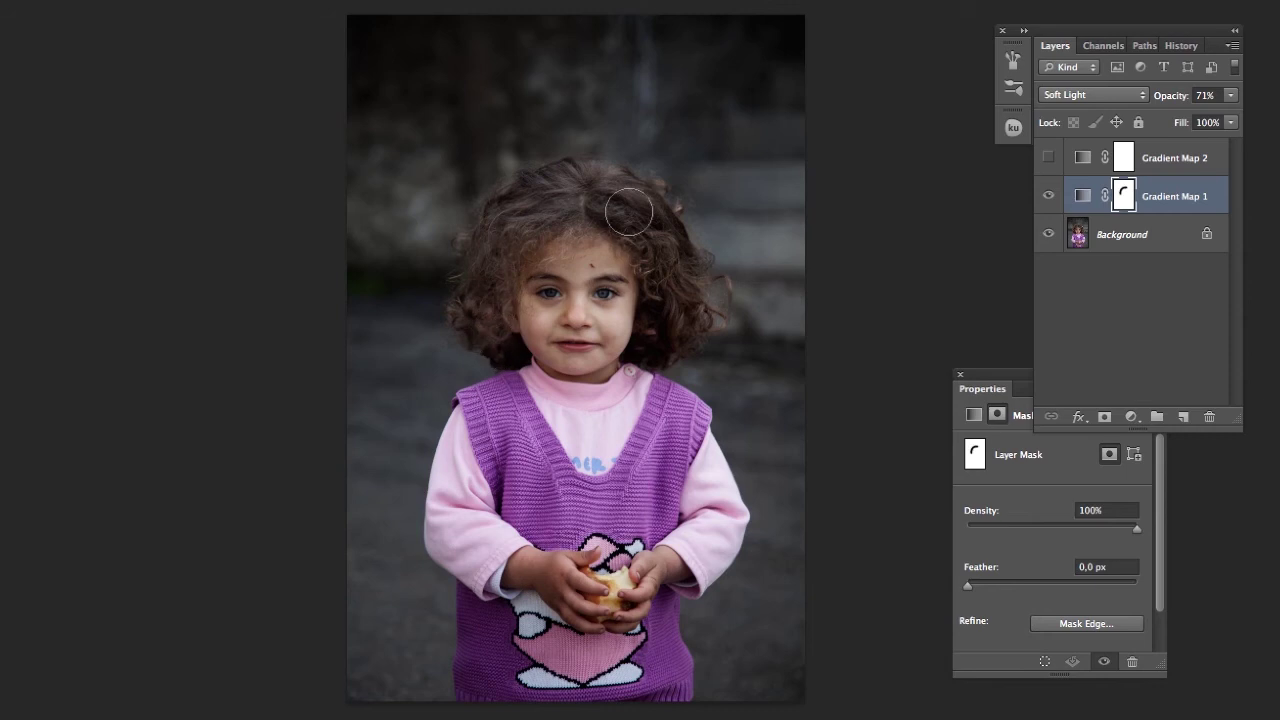
{"action": "left_click_drag", "start_coordinate": [628, 212], "coordinate": [651, 337]}
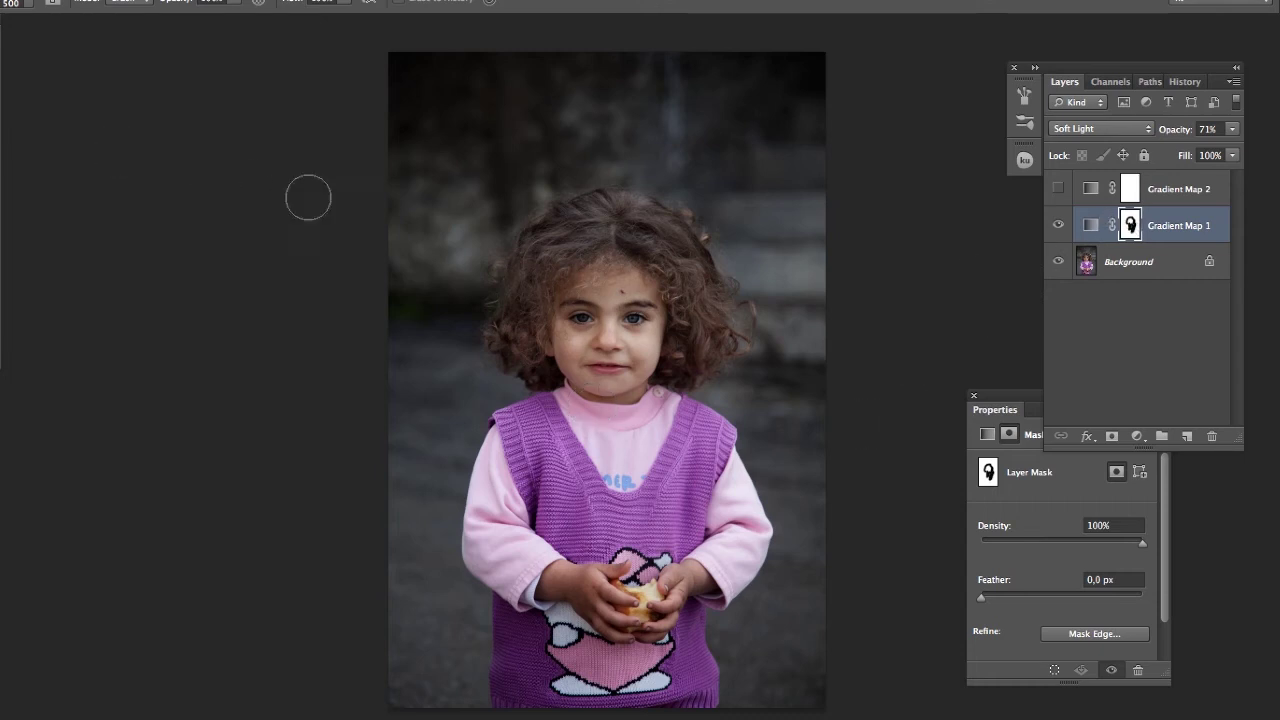
{"action": "key", "text": "ctrl+z"}
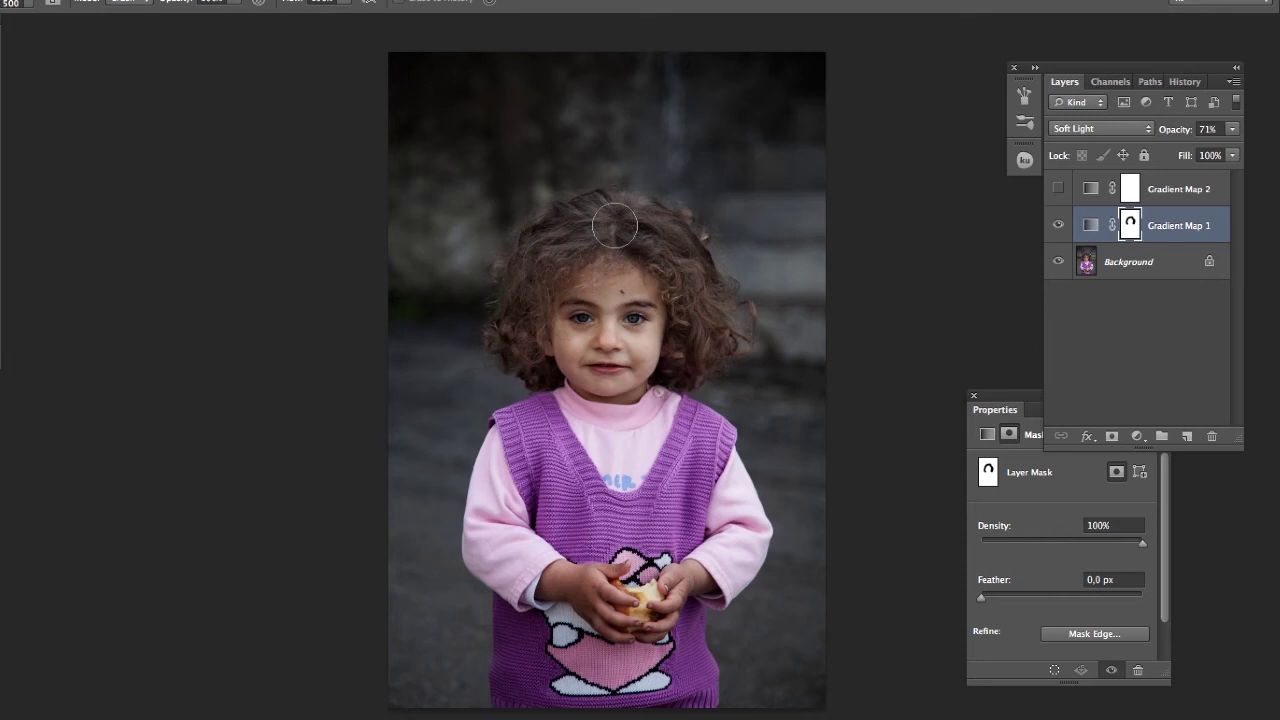
{"action": "key", "text": "ctrl+alt+z"}
{"action": "key", "text": "ctrl+alt+z"}
{"action": "key", "text": "ctrl+alt+z"}
{"action": "key", "text": "ctrl+alt+z"}
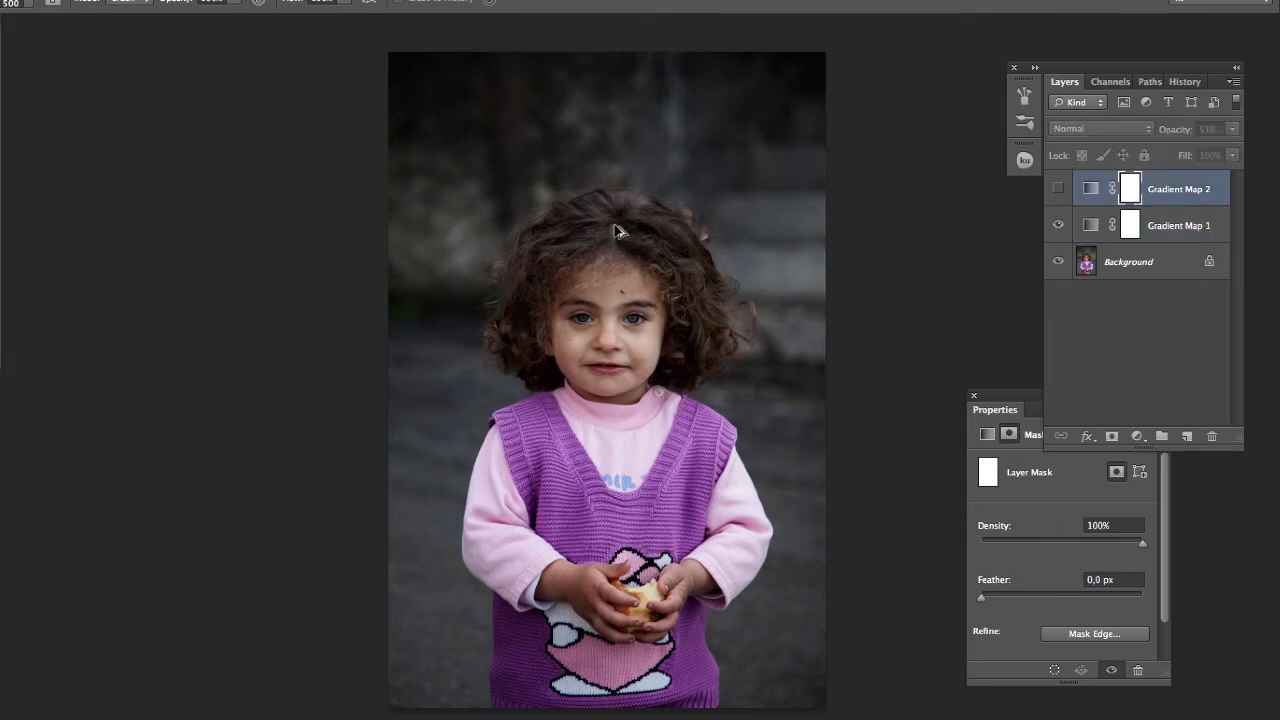
Step: On Gradient Map 1's mask, erase over the hair at 46% eraser opacity
{"action": "left_click", "coordinate": [1130, 226]}
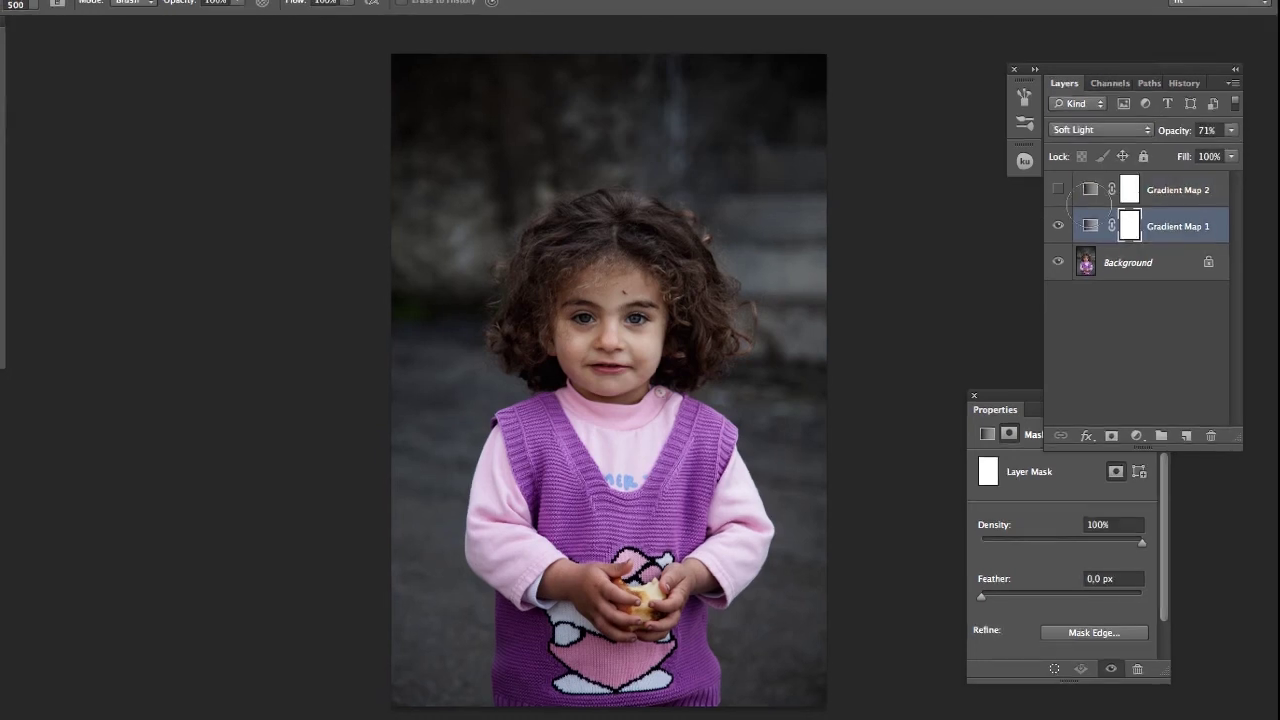
{"action": "left_click", "coordinate": [298, 33]}
{"action": "left_click_drag", "start_coordinate": [298, 52], "coordinate": [259, 52]}
{"action": "mouse_move", "coordinate": [575, 291]}
{"action": "left_mouse_down"}
{"action": "mouse_move", "coordinate": [571, 371]}
{"action": "mouse_move", "coordinate": [662, 246]}
{"action": "mouse_move", "coordinate": [730, 302]}
{"action": "mouse_move", "coordinate": [700, 375]}
{"action": "mouse_move", "coordinate": [723, 304]}
{"action": "mouse_move", "coordinate": [706, 256]}
{"action": "mouse_move", "coordinate": [720, 237]}
{"action": "left_mouse_up"}
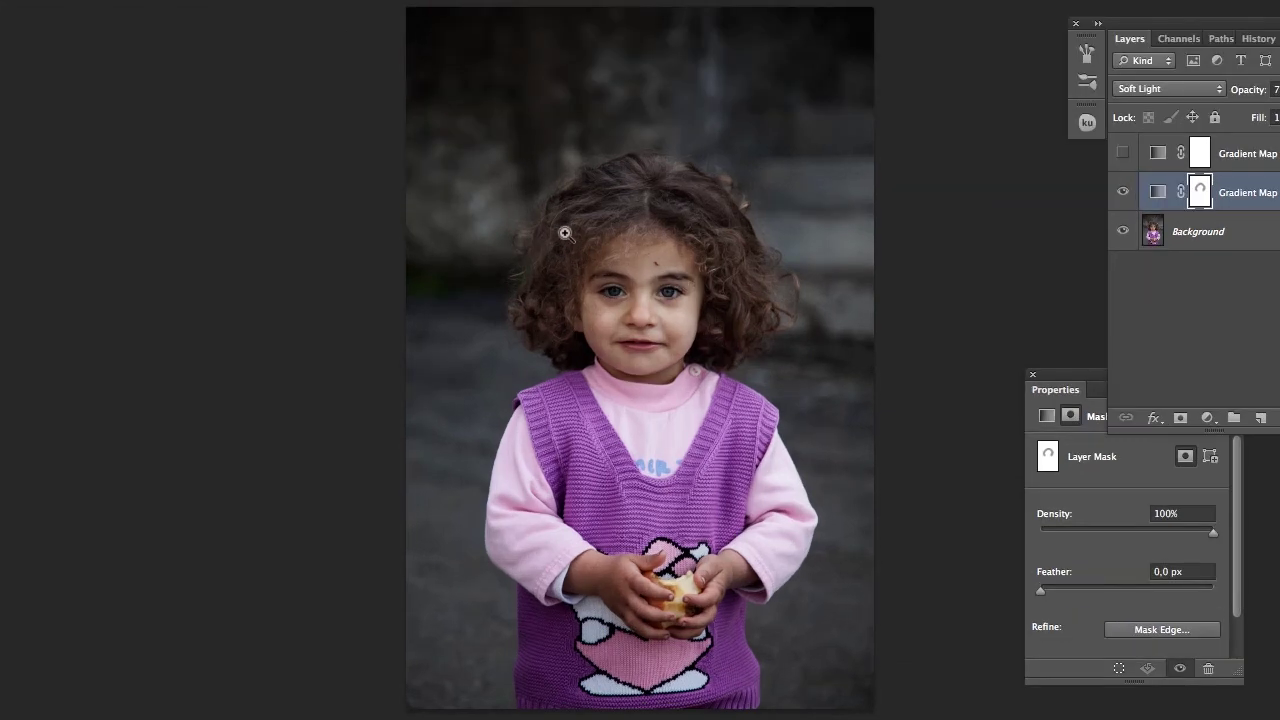
Step: Zoom in on the face and erase the mask over both irises to lighten them
{"action": "left_click", "coordinate": [779, 372]}
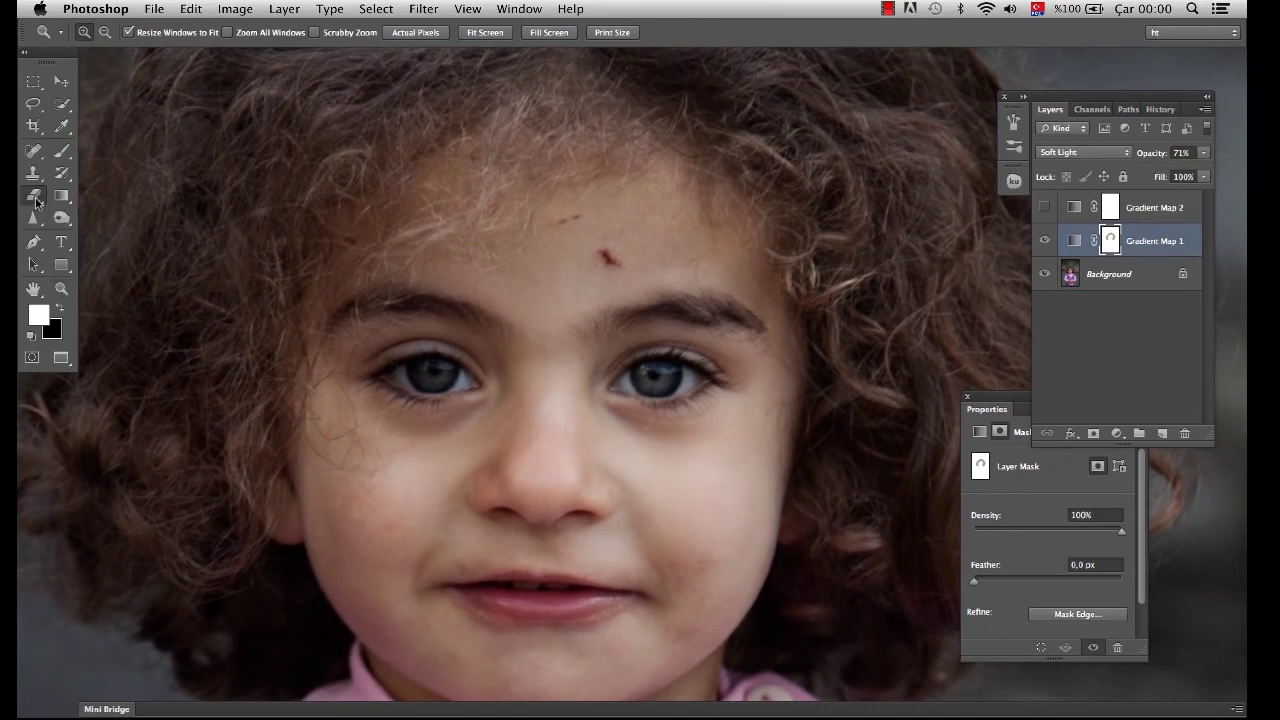
{"action": "left_click", "coordinate": [36, 199]}
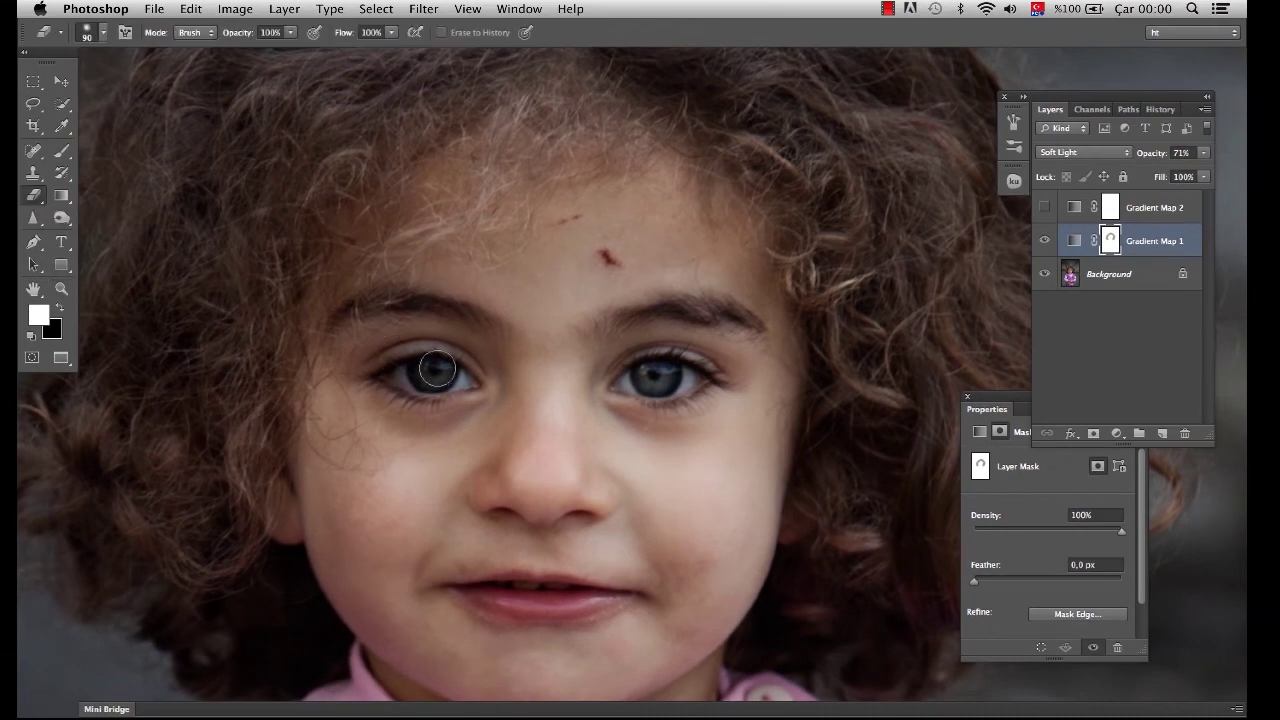
{"action": "left_click_drag", "start_coordinate": [437, 370], "coordinate": [437, 372]}
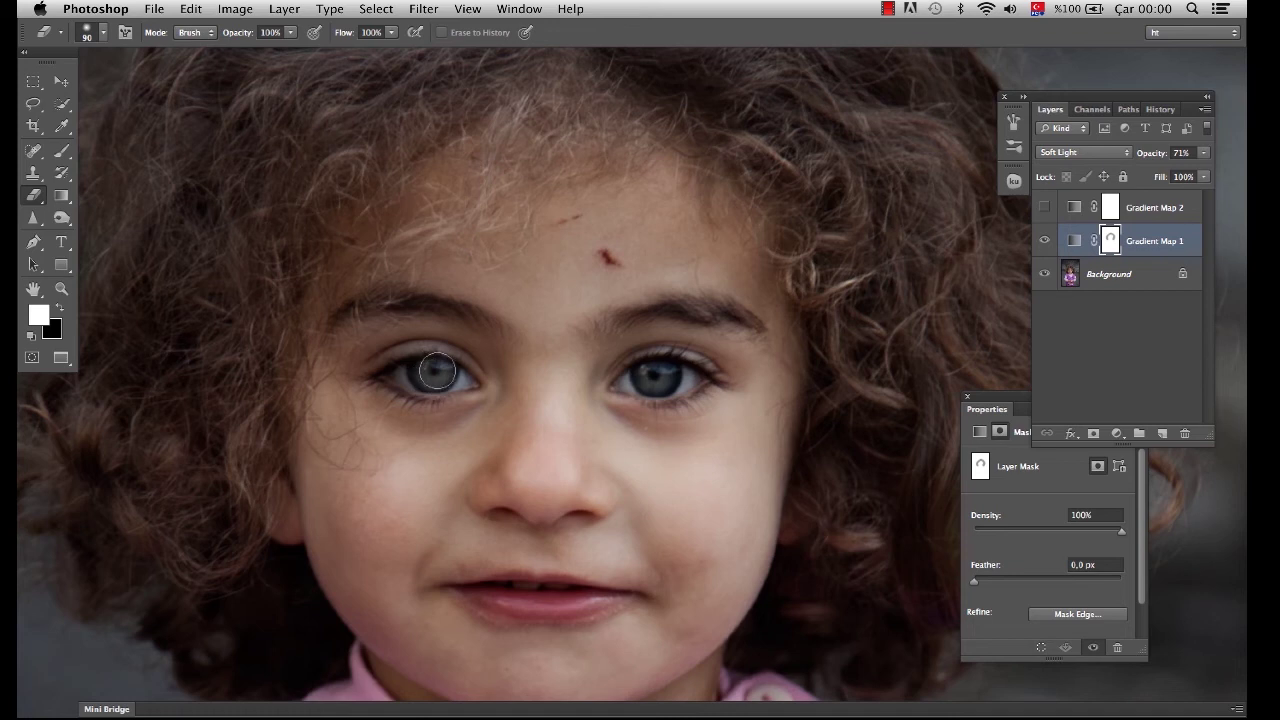
{"action": "left_click_drag", "start_coordinate": [652, 380], "coordinate": [661, 376]}
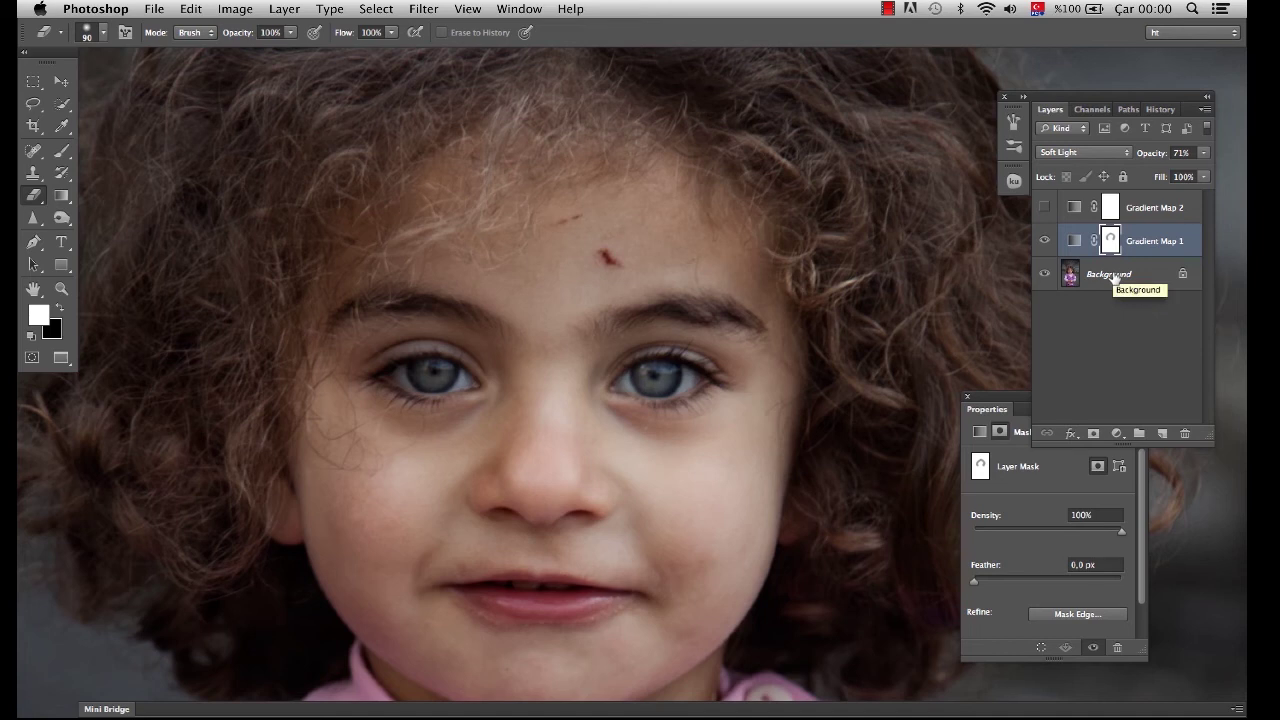
Step: Zoom out to fit the whole portrait and make Gradient Map 2 visible again
{"action": "key", "text": "z"}
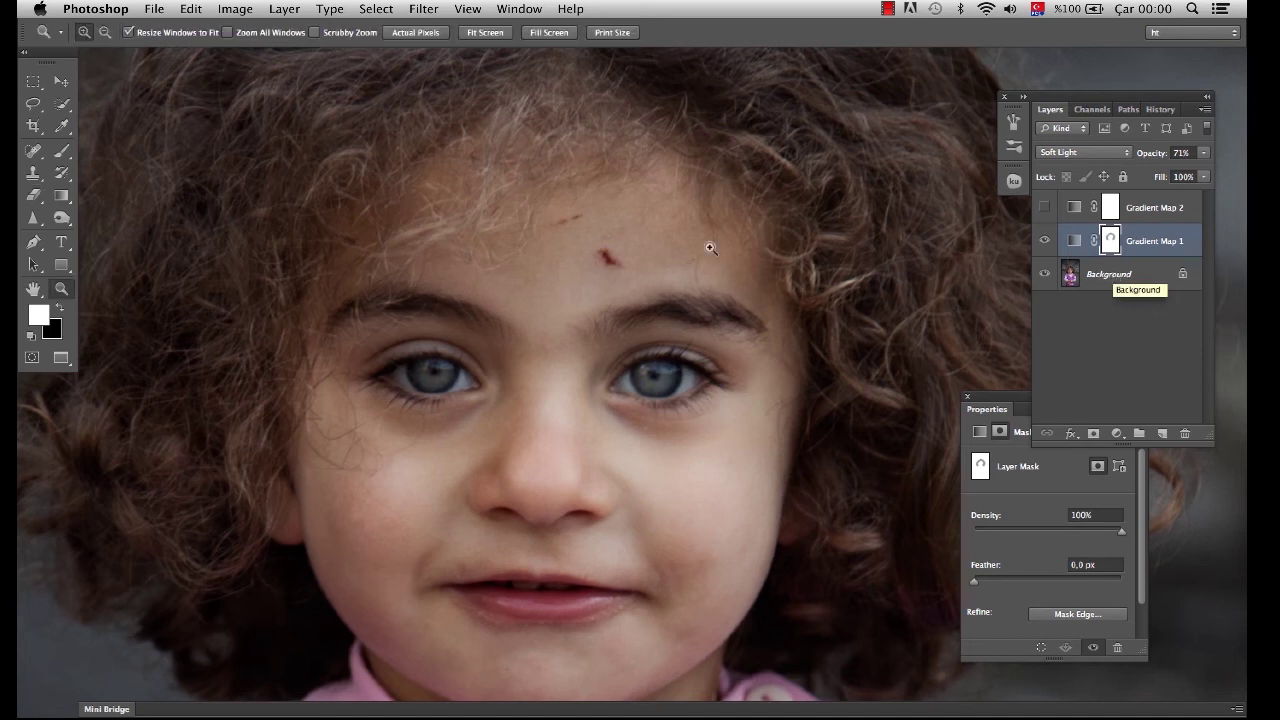
{"action": "left_click", "coordinate": [632, 281], "text": "alt"}
{"action": "left_click", "coordinate": [632, 281], "text": "alt"}
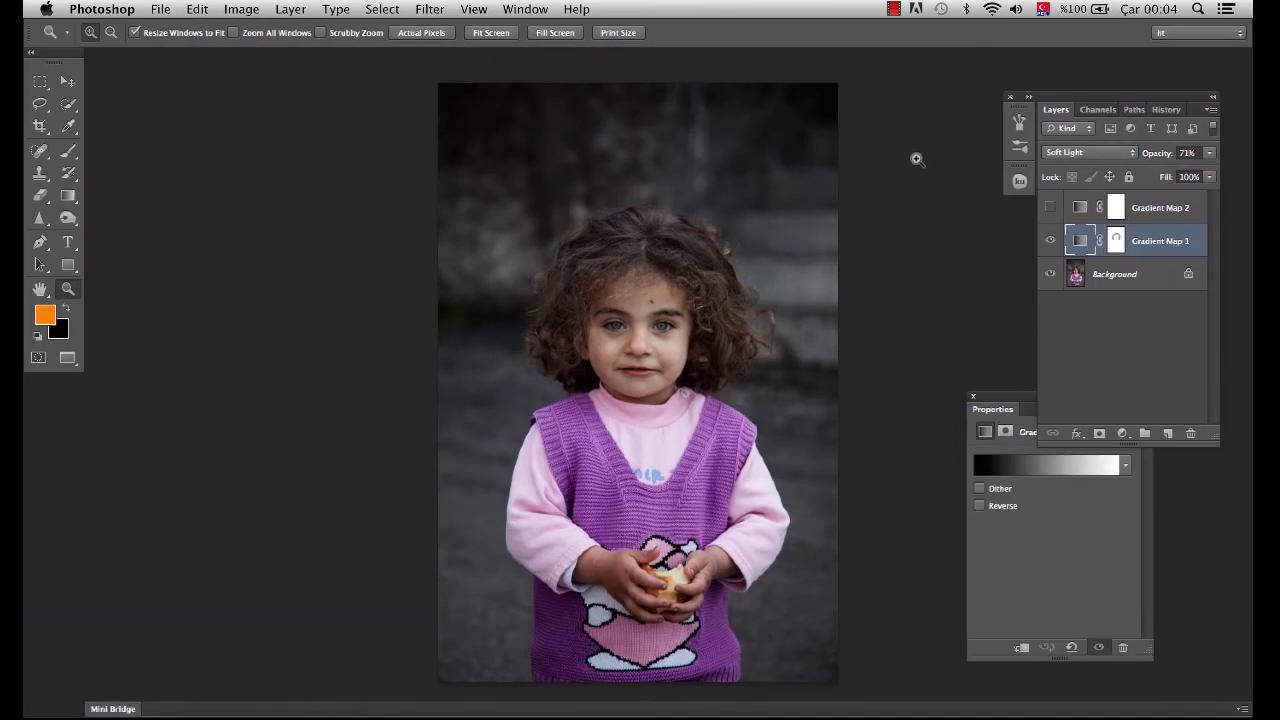
{"action": "left_click", "coordinate": [1048, 207]}
{"action": "left_click", "coordinate": [1048, 207]}
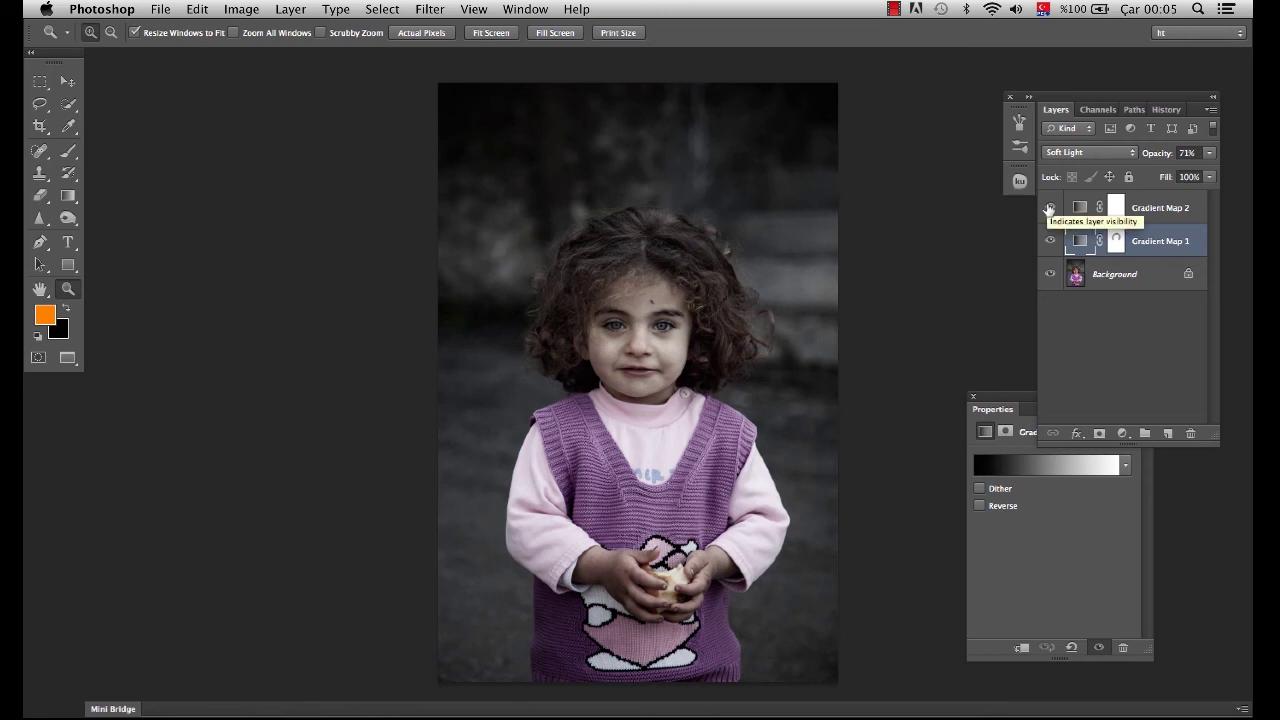
{"action": "left_click", "coordinate": [1166, 110]}
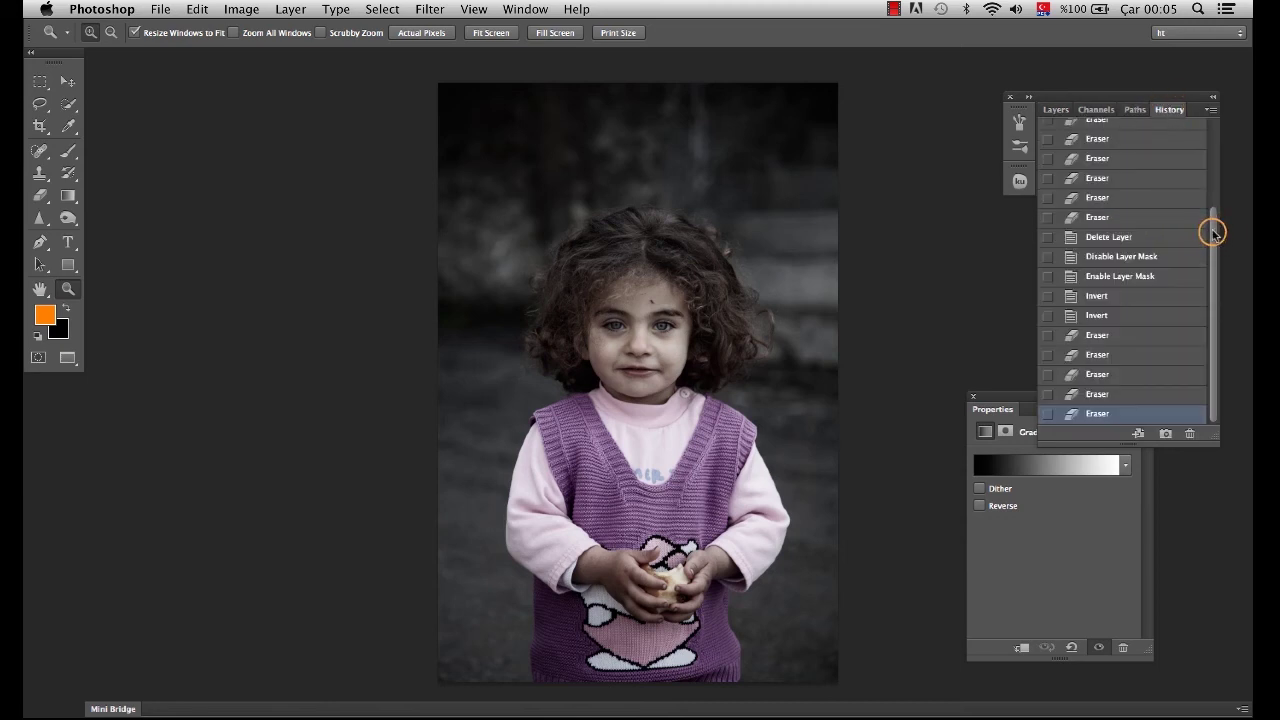
Step: Compare the original IMG_3320.CR2 history state, return to the last Eraser step, and use Standard Screen Mode
{"action": "left_click_drag", "start_coordinate": [1214, 228], "coordinate": [1197, 143]}
{"action": "left_click", "coordinate": [1107, 138]}
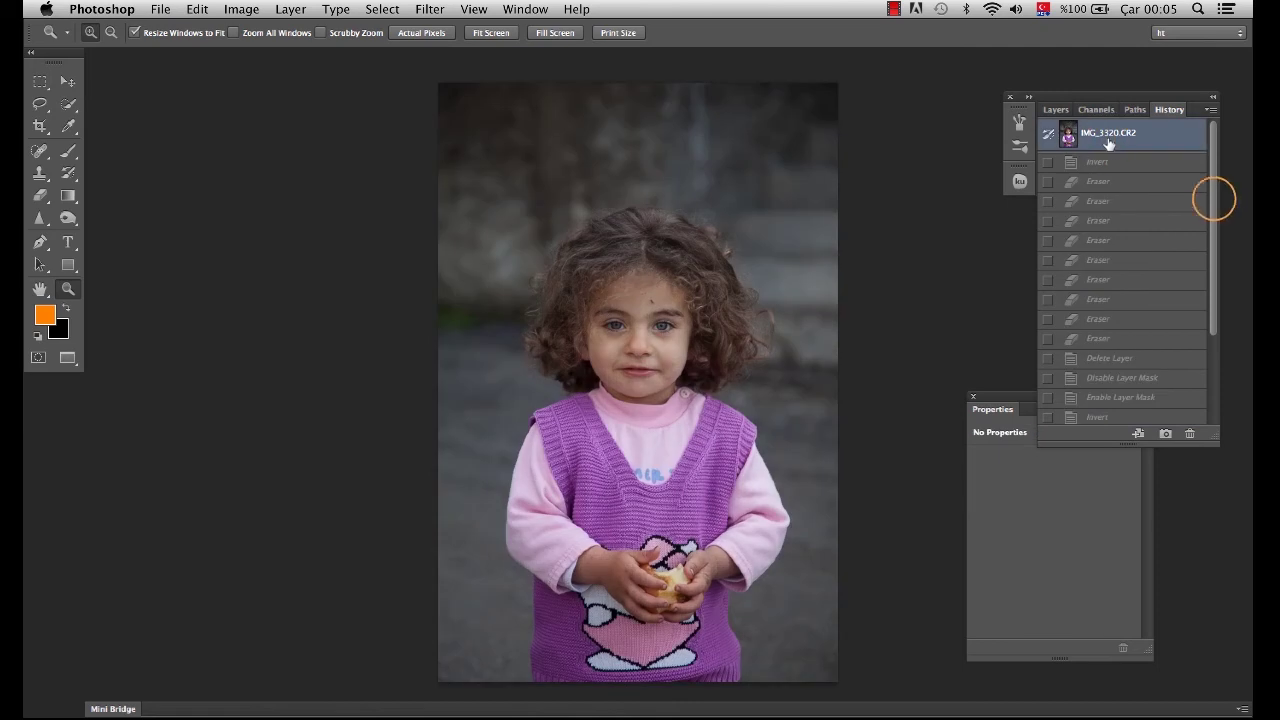
{"action": "left_click_drag", "start_coordinate": [1214, 198], "coordinate": [1218, 309]}
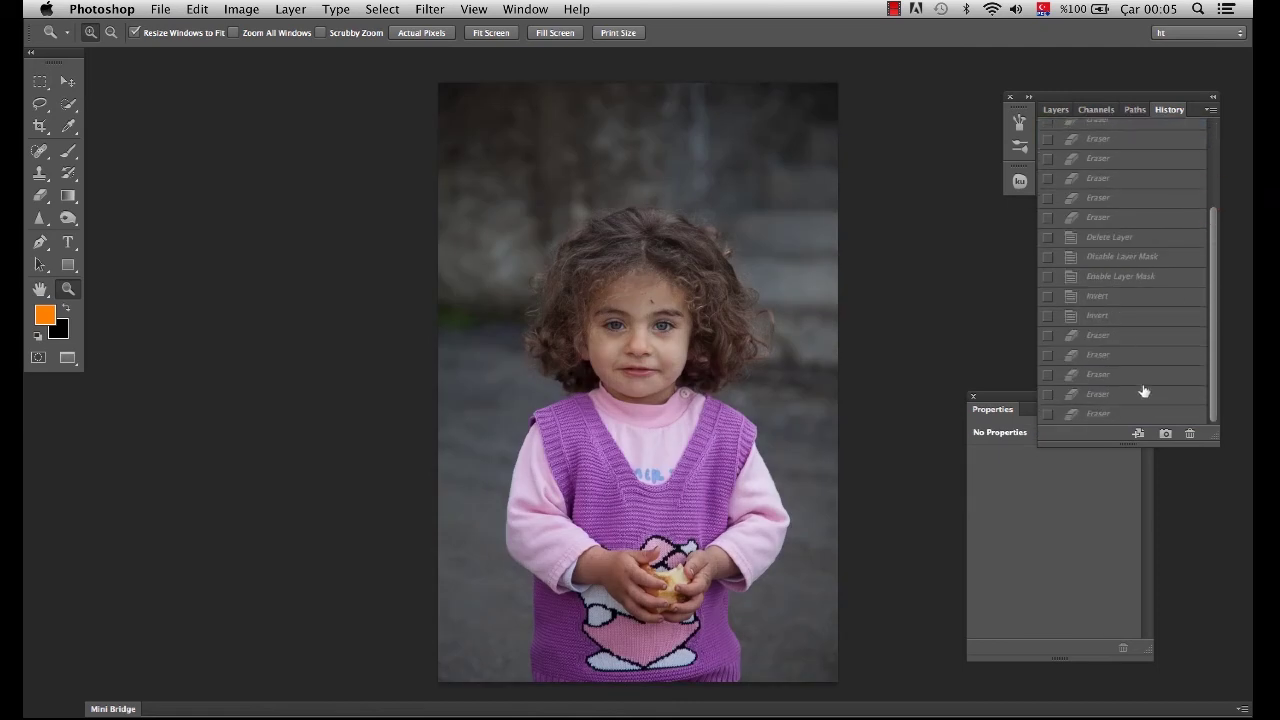
{"action": "left_click", "coordinate": [1108, 412]}
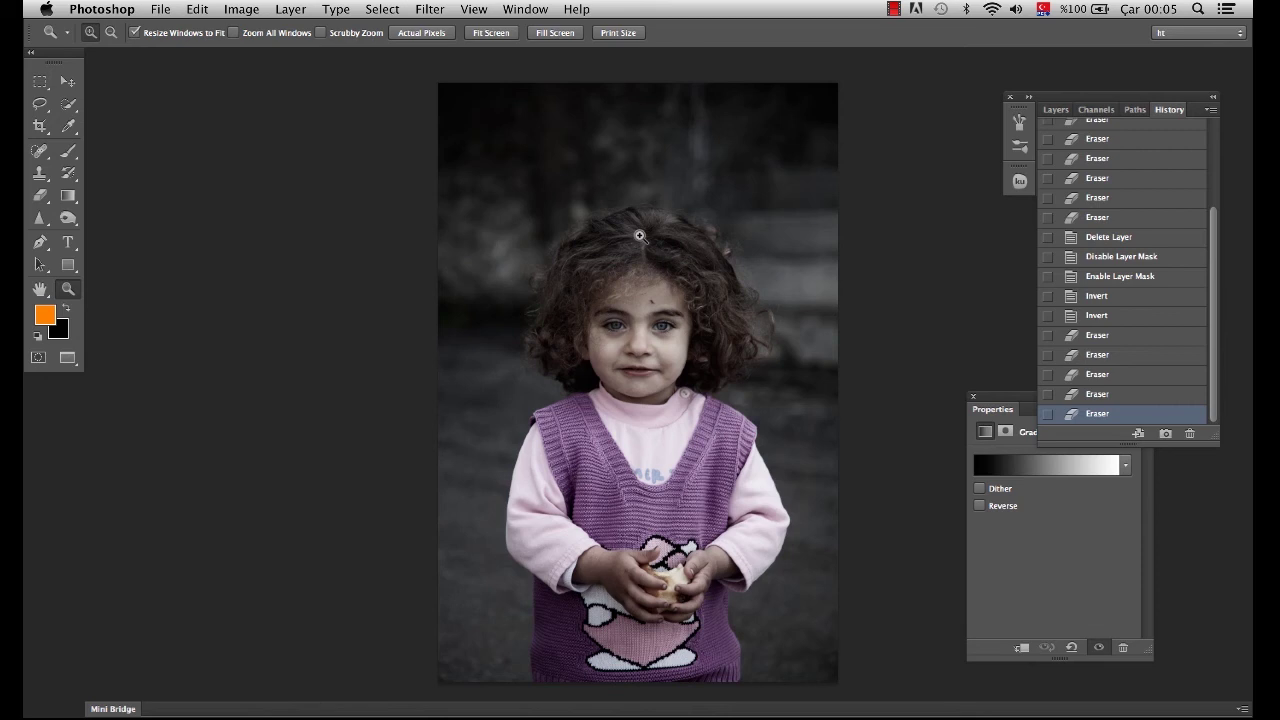
{"action": "key", "text": "f"}
{"action": "key", "text": "f"}
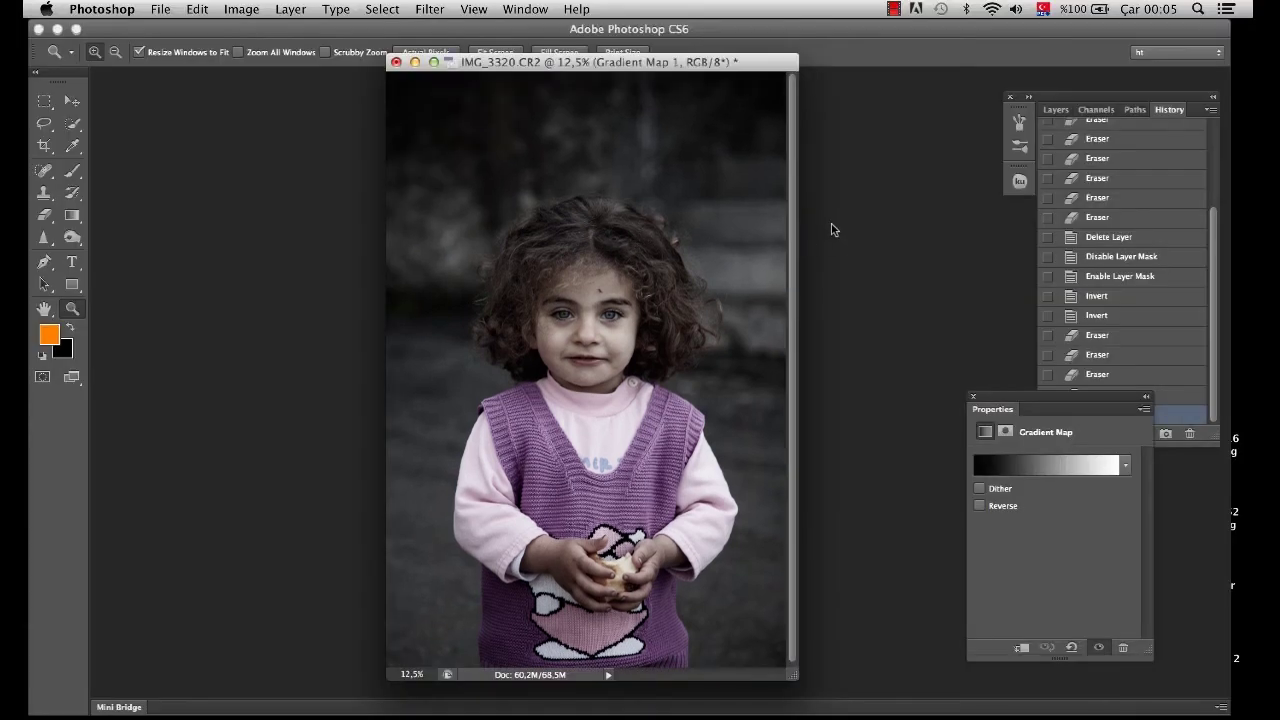
Step: Open IMG_4938.JPG and move its document window to the left
{"action": "left_click", "coordinate": [855, 205]}
{"action": "left_click", "coordinate": [855, 205]}
{"action": "left_click", "coordinate": [663, 137]}
{"action": "double_click", "coordinate": [663, 137]}
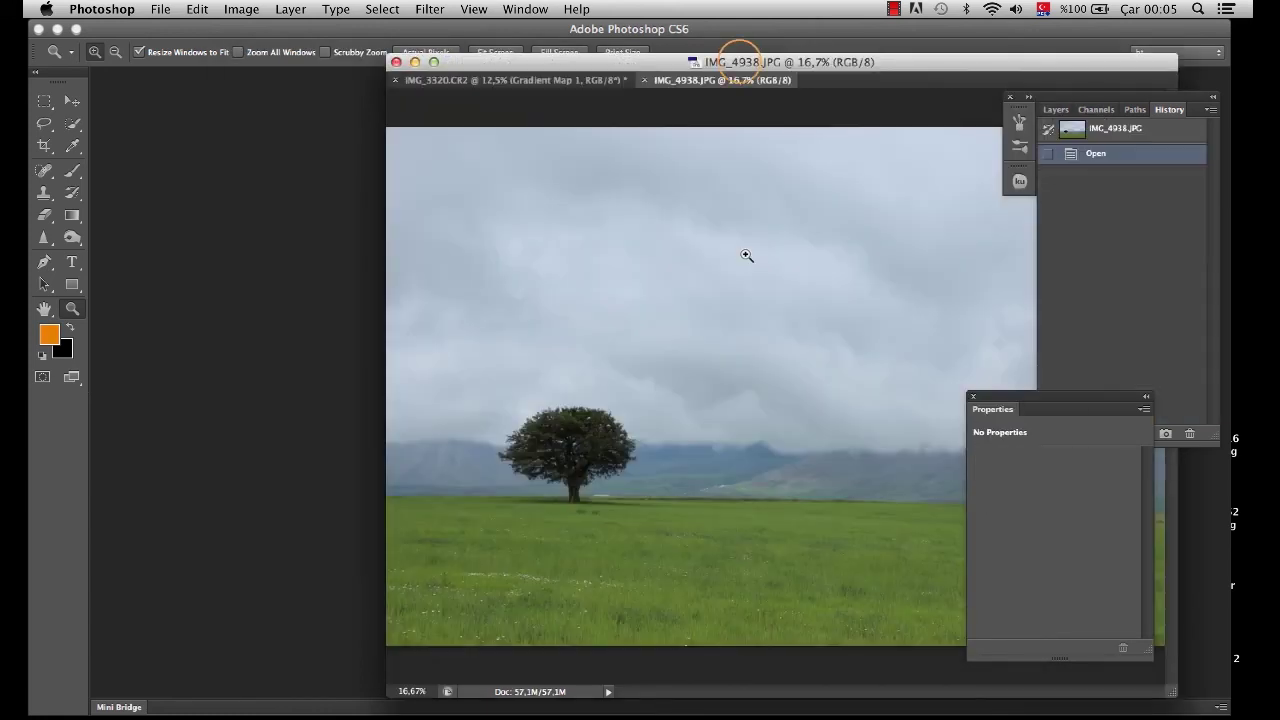
{"action": "left_click_drag", "start_coordinate": [738, 63], "coordinate": [568, 58]}
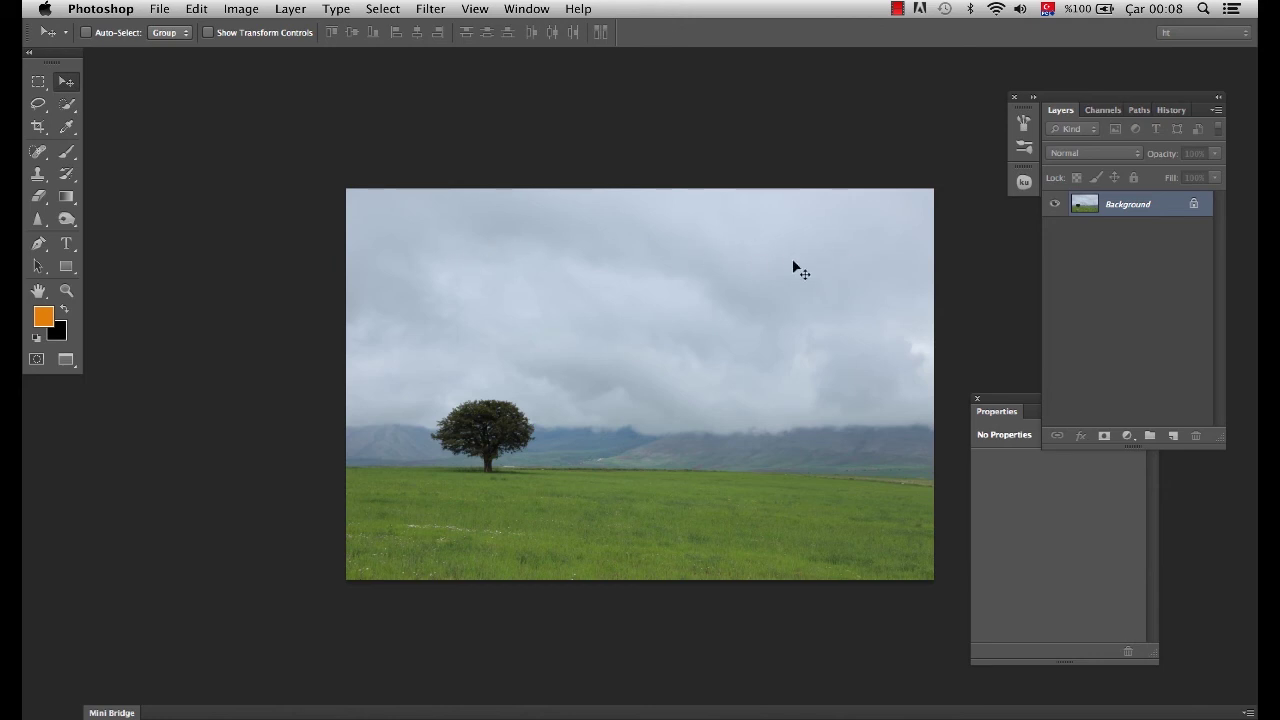
Step: Add a Curves layer with the black point pulled right and a raised midpoint, then target its mask
{"action": "left_click", "coordinate": [1127, 437]}
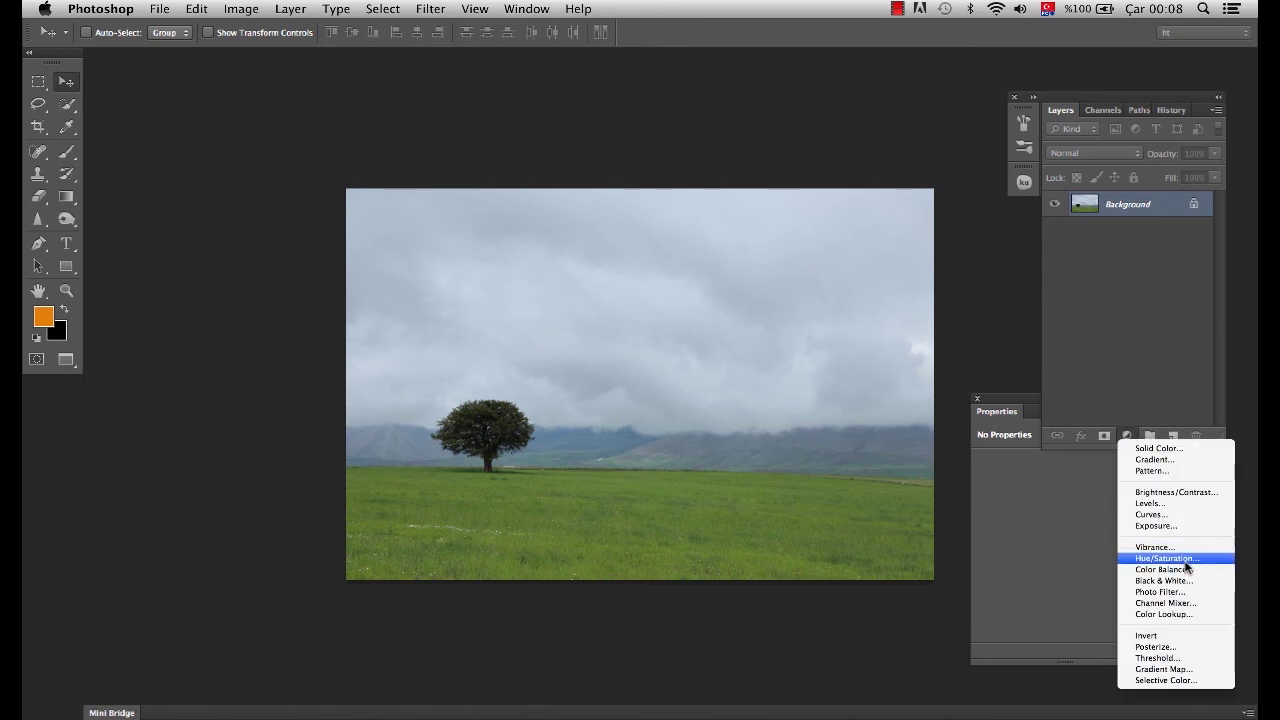
{"action": "left_click", "coordinate": [1151, 514]}
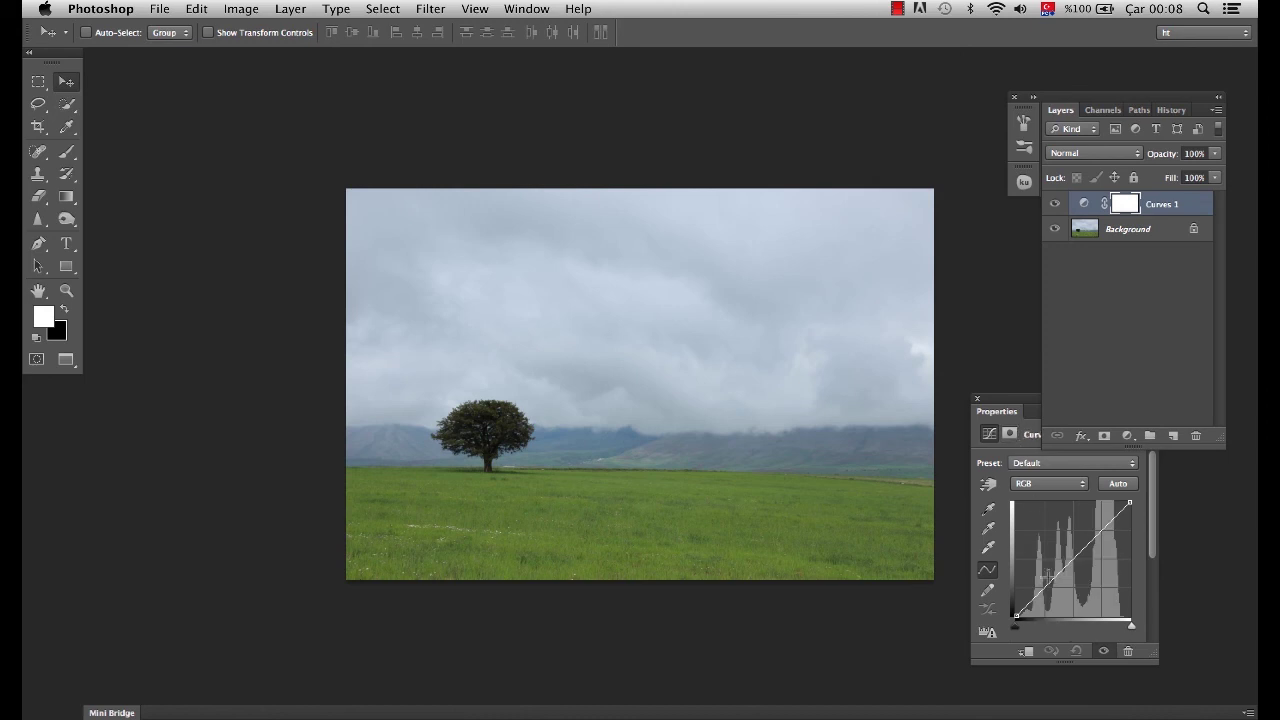
{"action": "left_click_drag", "start_coordinate": [1017, 613], "coordinate": [1078, 590]}
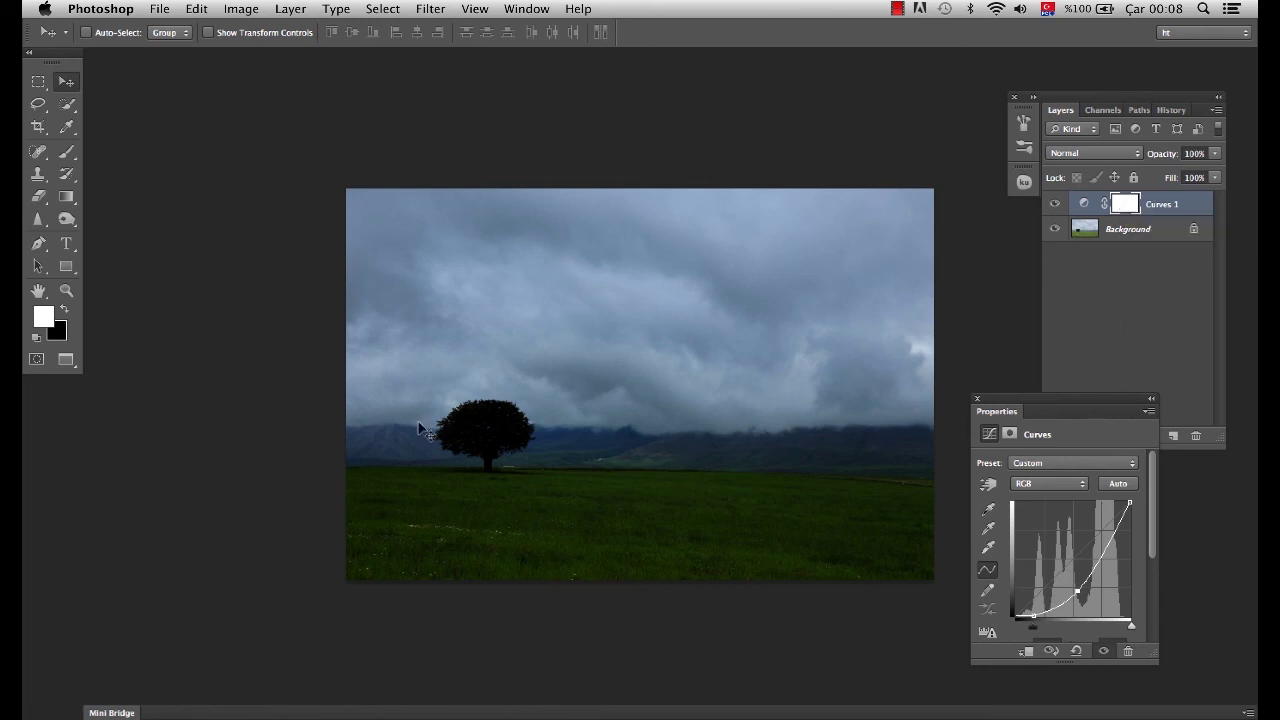
{"action": "left_click_drag", "start_coordinate": [1111, 538], "coordinate": [1113, 533]}
{"action": "left_click", "coordinate": [1122, 204]}
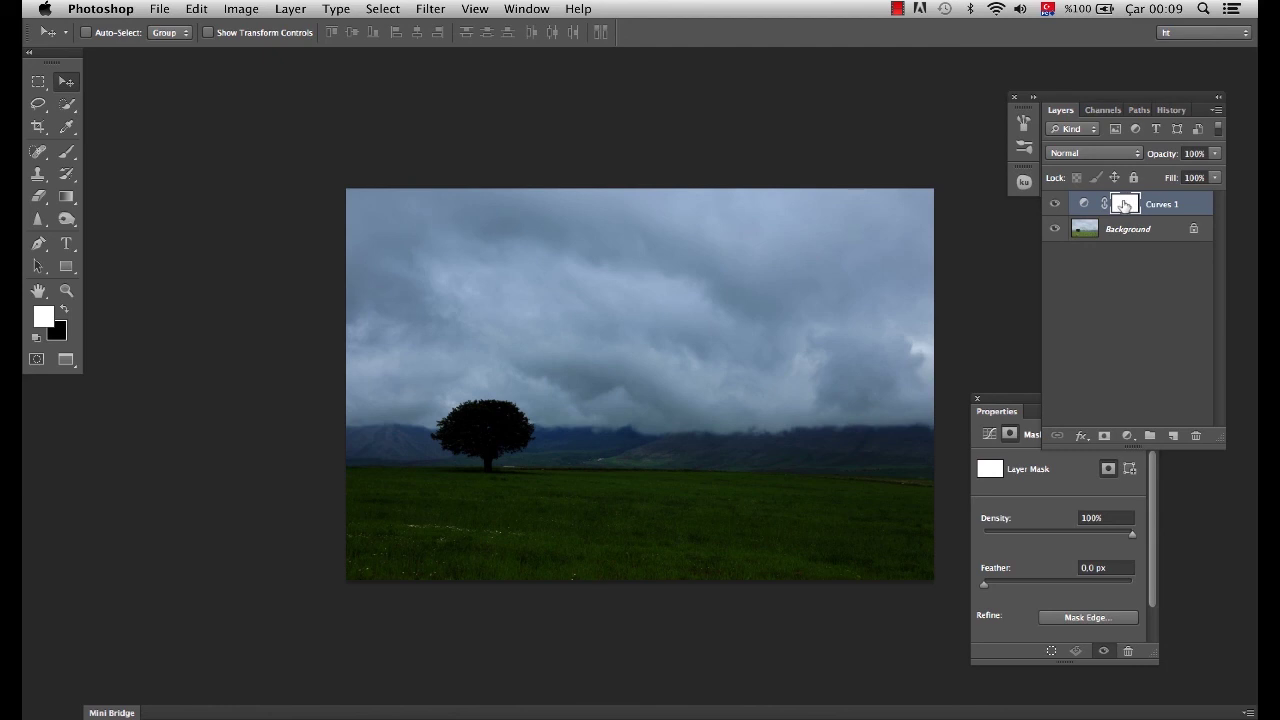
Step: Set the Eraser to a 1447 px brush, 0% hardness and 51% opacity
{"action": "left_click", "coordinate": [38, 196]}
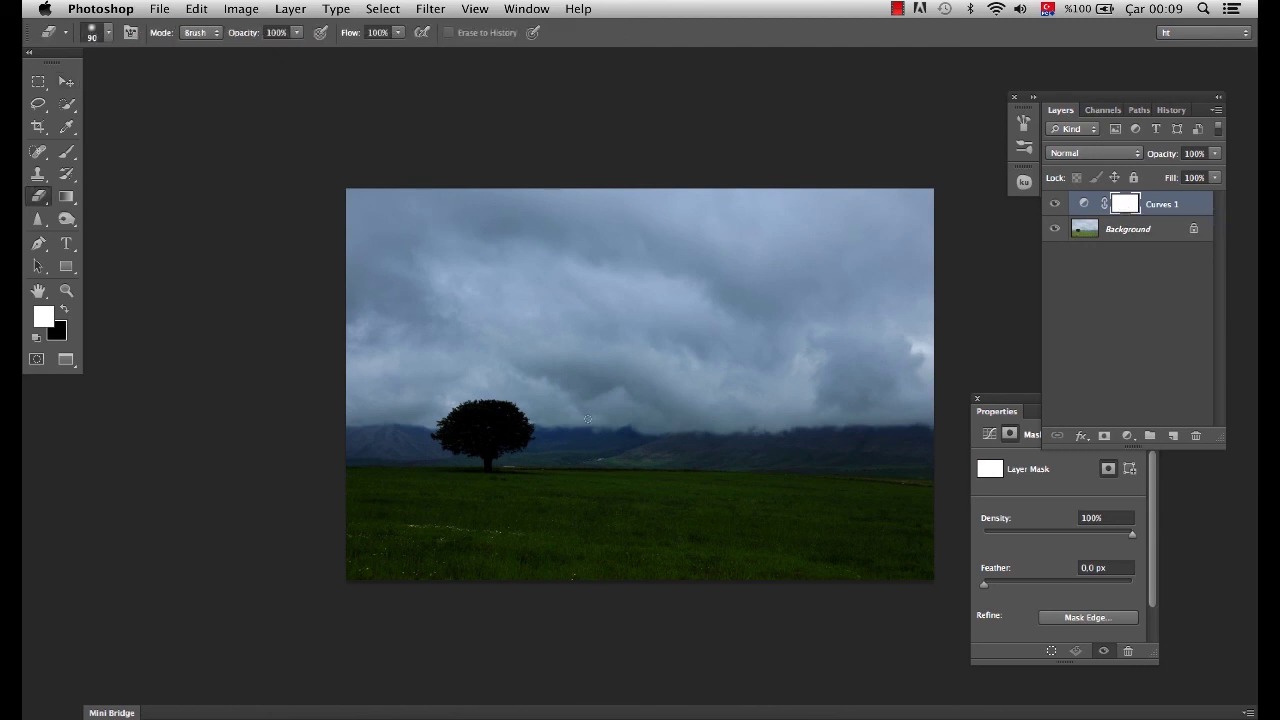
{"action": "right_click", "coordinate": [632, 352]}
{"action": "left_click", "coordinate": [811, 391]}
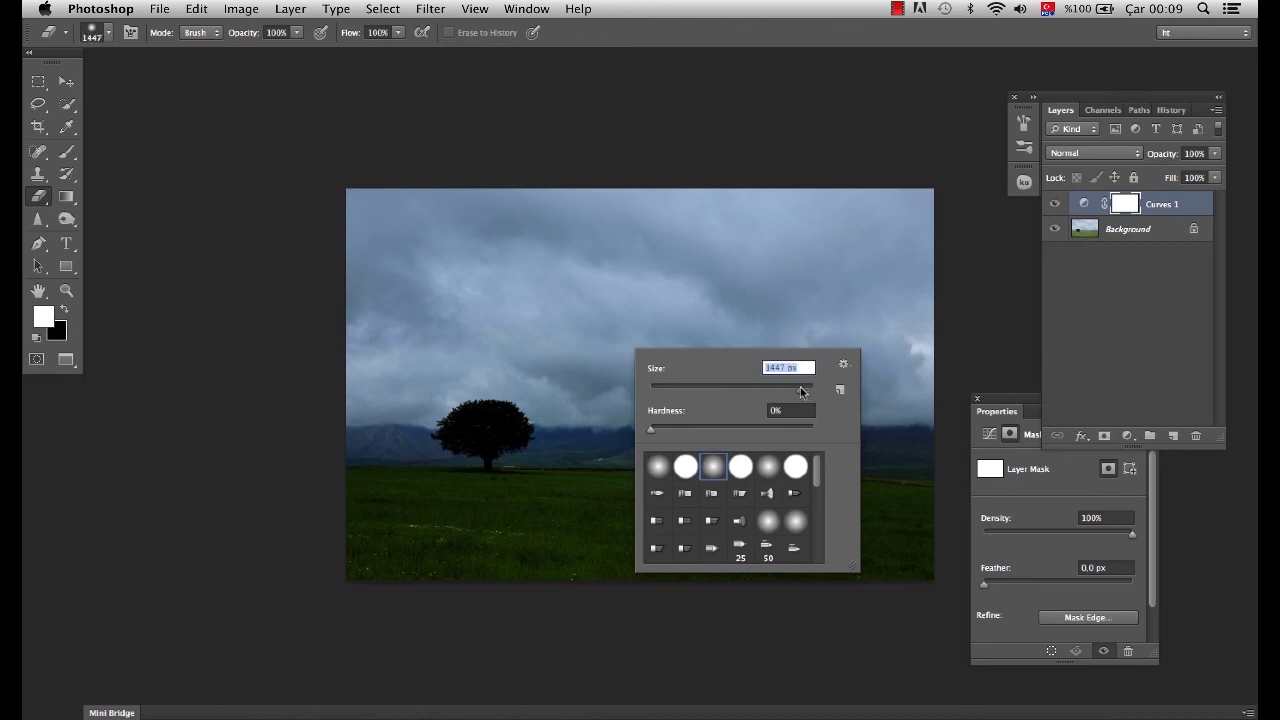
{"action": "left_click", "coordinate": [297, 32]}
{"action": "left_click_drag", "start_coordinate": [281, 56], "coordinate": [257, 52]}
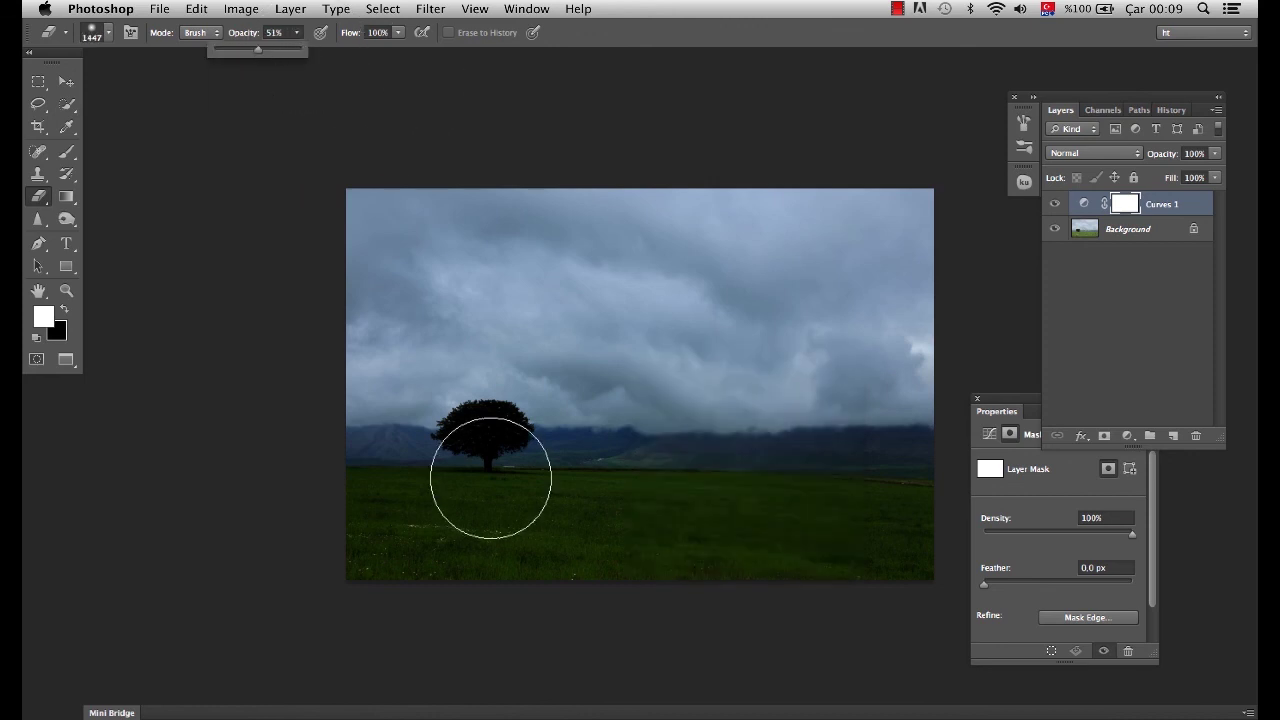
Step: Erase Curves 1's mask over the grass and tree, toggling the layer off and on to compare
{"action": "mouse_move", "coordinate": [391, 480]}
{"action": "left_mouse_down"}
{"action": "mouse_move", "coordinate": [937, 477]}
{"action": "mouse_move", "coordinate": [491, 486]}
{"action": "mouse_move", "coordinate": [344, 474]}
{"action": "mouse_move", "coordinate": [877, 474]}
{"action": "mouse_move", "coordinate": [403, 480]}
{"action": "left_mouse_up"}
{"action": "left_click", "coordinate": [1057, 204]}
{"action": "left_click", "coordinate": [1057, 204]}
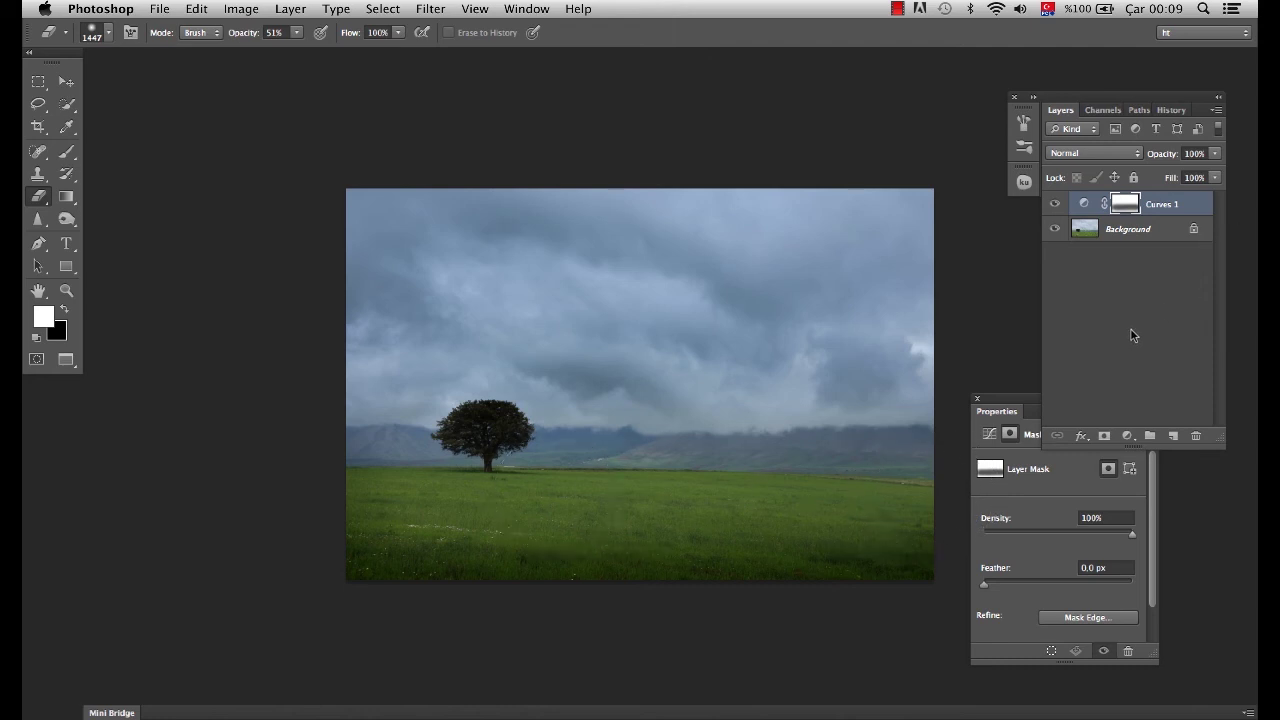
{"action": "left_click", "coordinate": [1127, 436]}
Step: Add a Black-White Gradient Map layer blended in Soft Light at 69% opacity
{"action": "left_click", "coordinate": [1165, 671]}
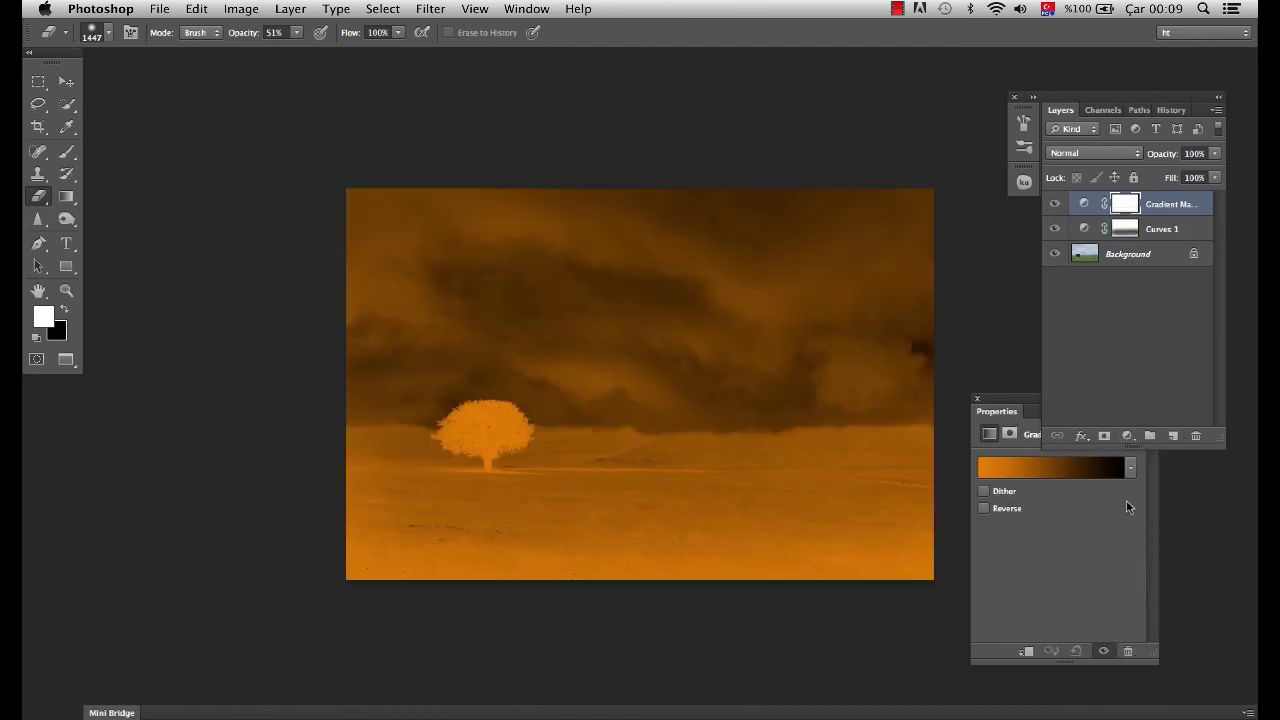
{"action": "left_click", "coordinate": [1130, 468]}
{"action": "left_click", "coordinate": [1050, 505]}
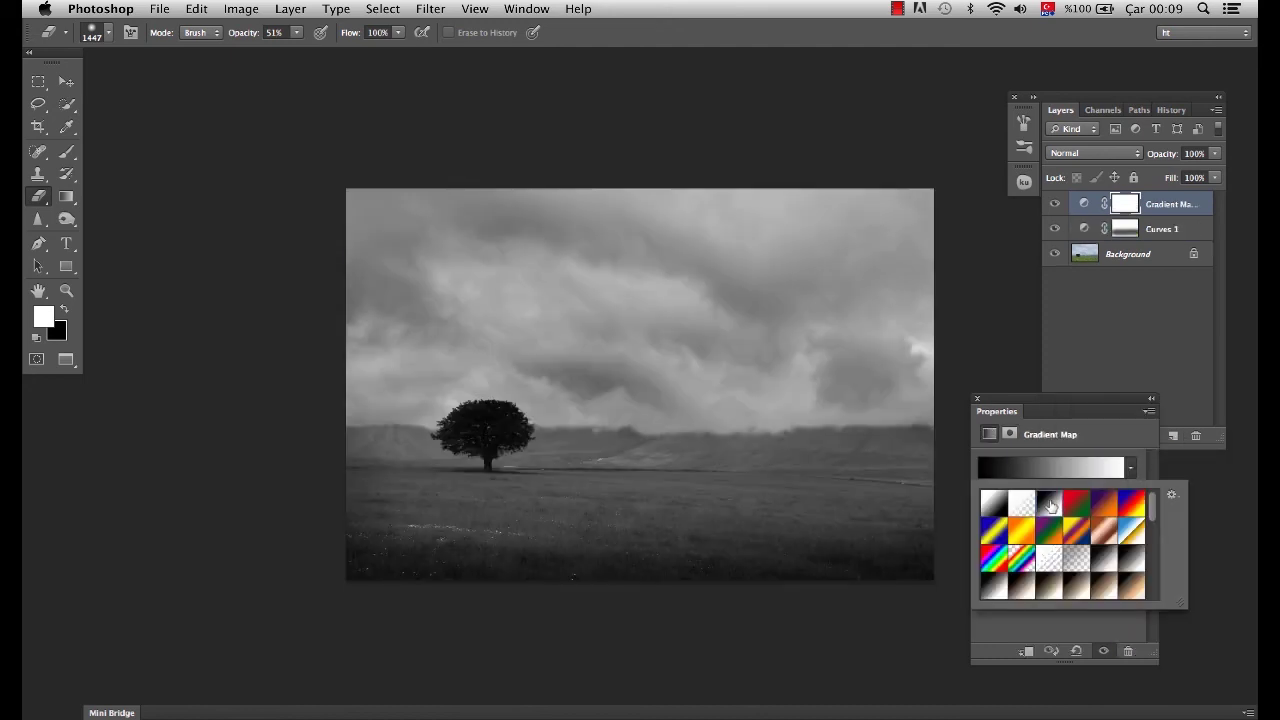
{"action": "left_click", "coordinate": [1128, 153]}
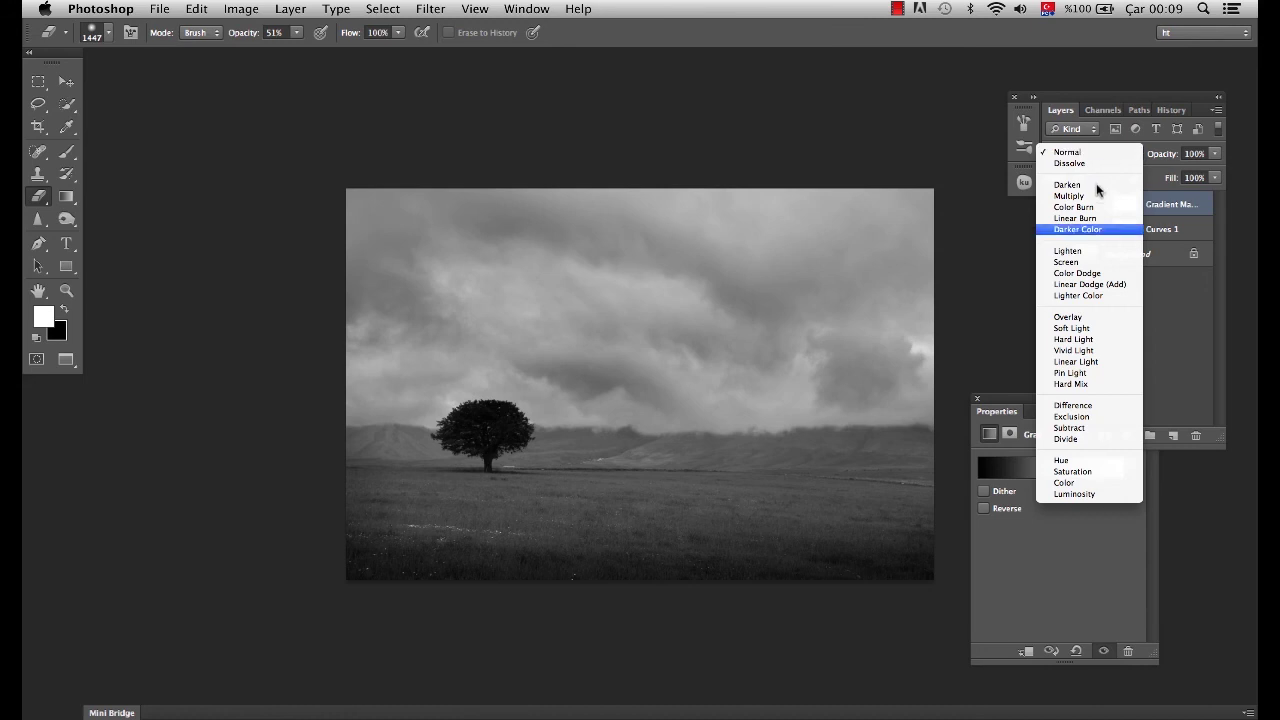
{"action": "left_click", "coordinate": [1072, 328]}
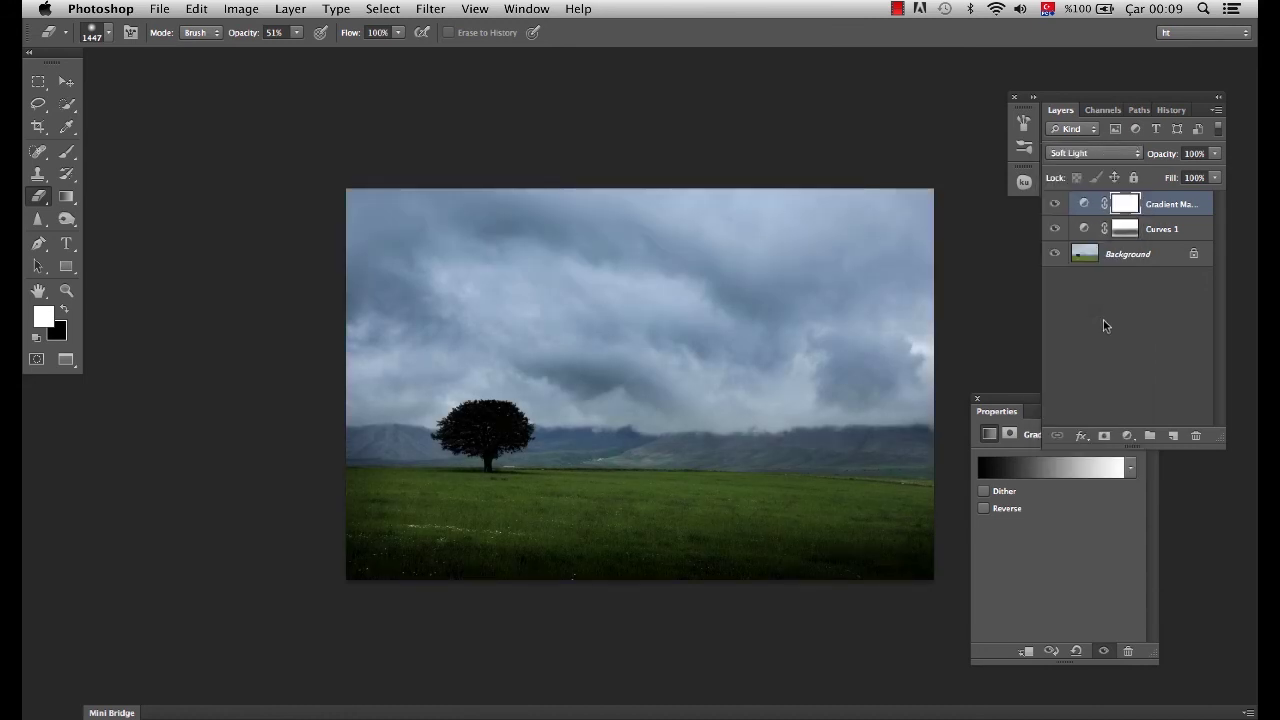
{"action": "left_click", "coordinate": [1055, 205]}
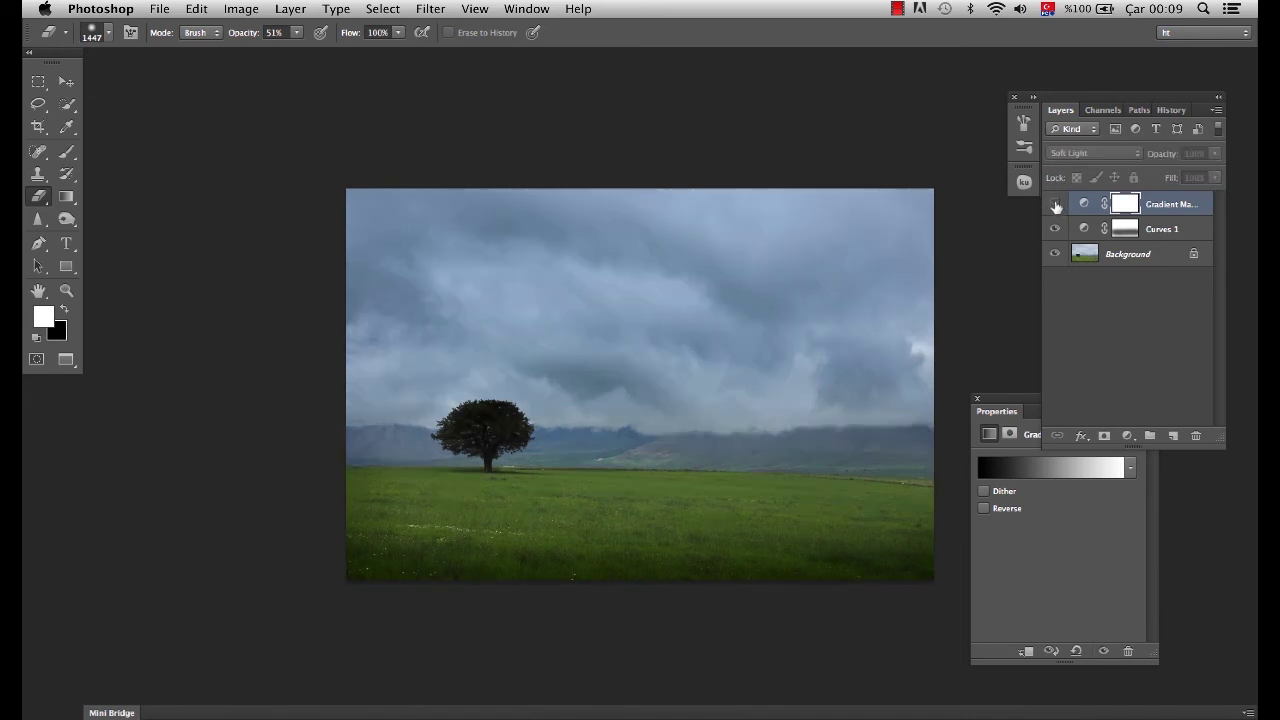
{"action": "left_click", "coordinate": [1055, 205]}
{"action": "left_click", "coordinate": [1055, 205]}
{"action": "left_click", "coordinate": [1055, 205]}
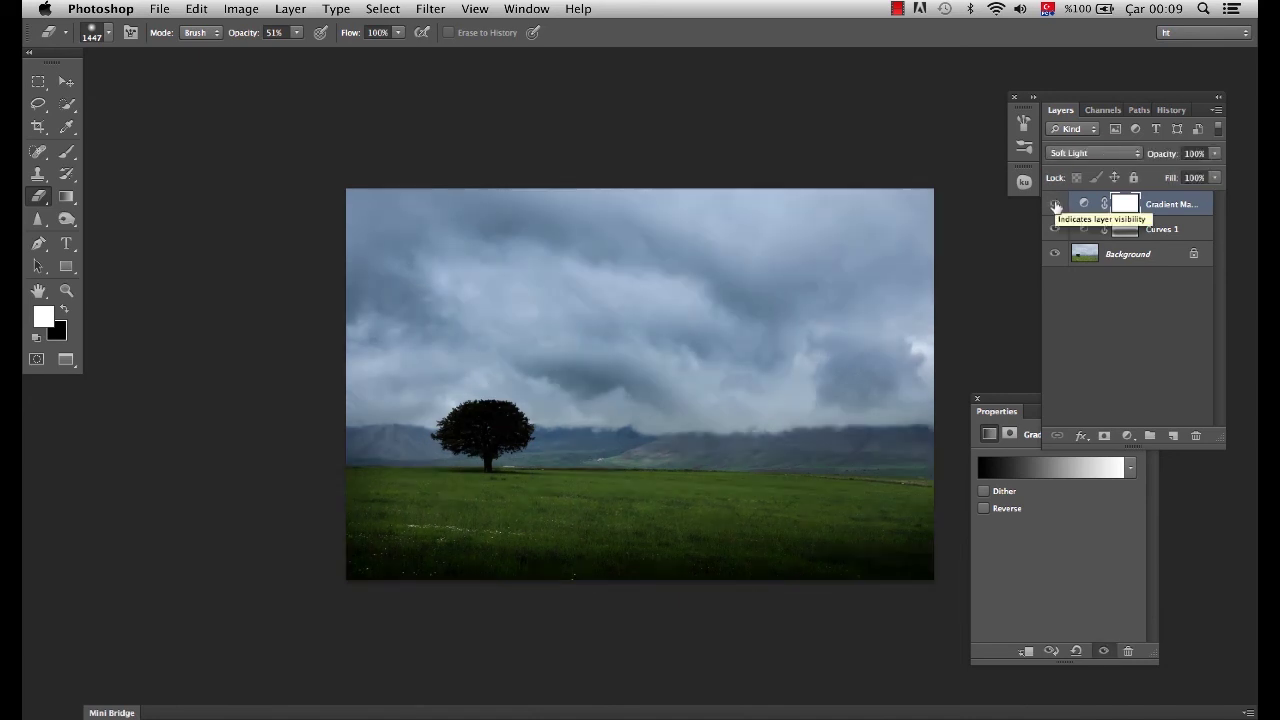
{"action": "left_click", "coordinate": [1214, 153]}
{"action": "left_click_drag", "start_coordinate": [1215, 172], "coordinate": [1192, 177]}
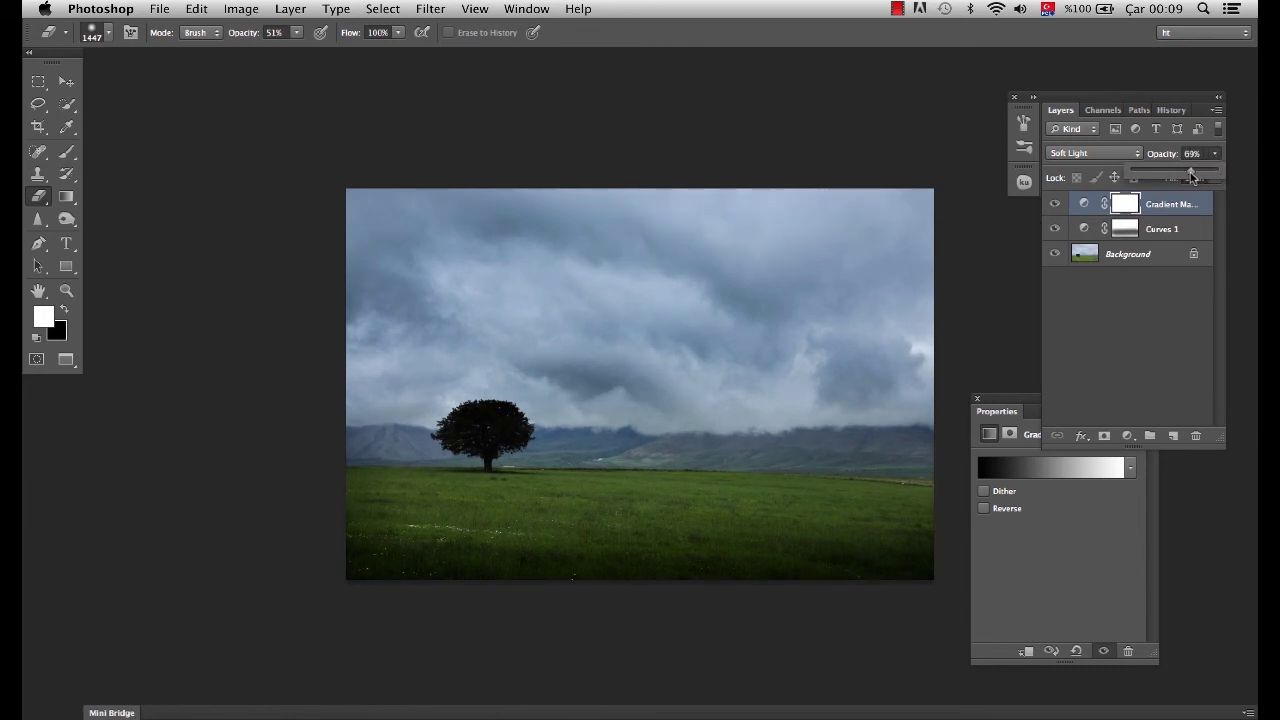
Step: Add a second Black-White Gradient Map layer at Normal, 35% opacity
{"action": "left_click", "coordinate": [1127, 436]}
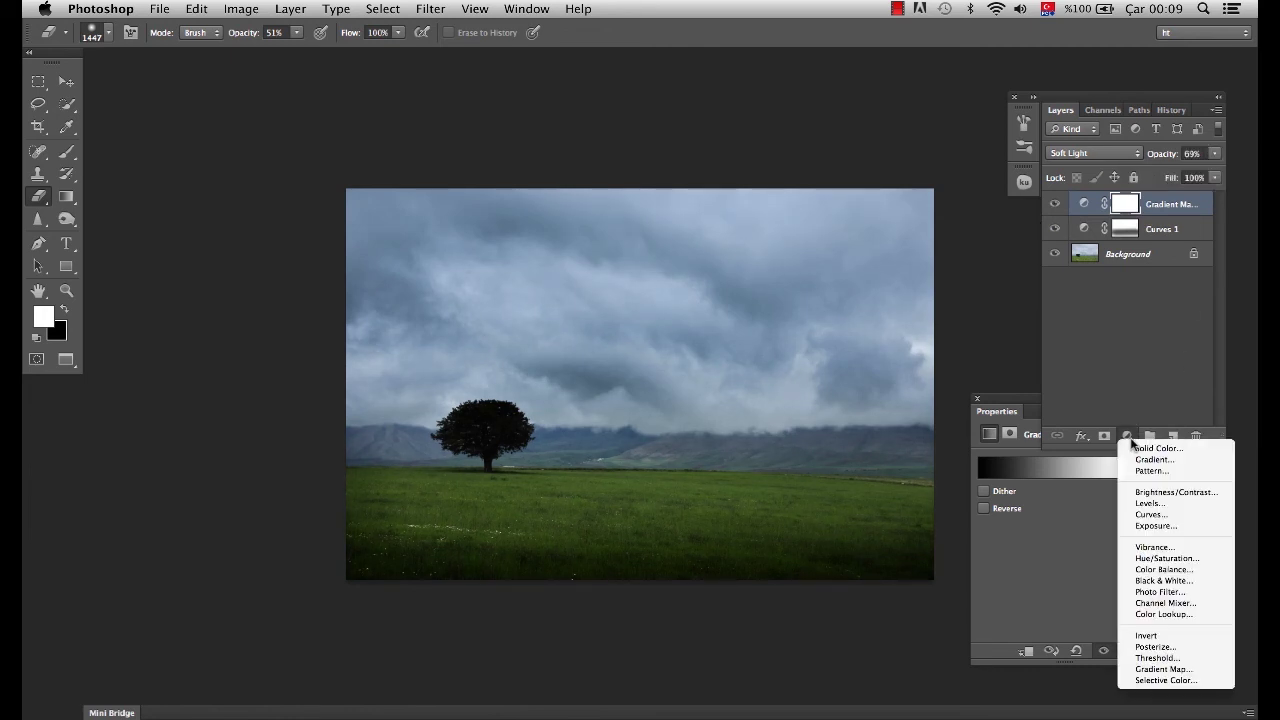
{"action": "left_click", "coordinate": [1178, 669]}
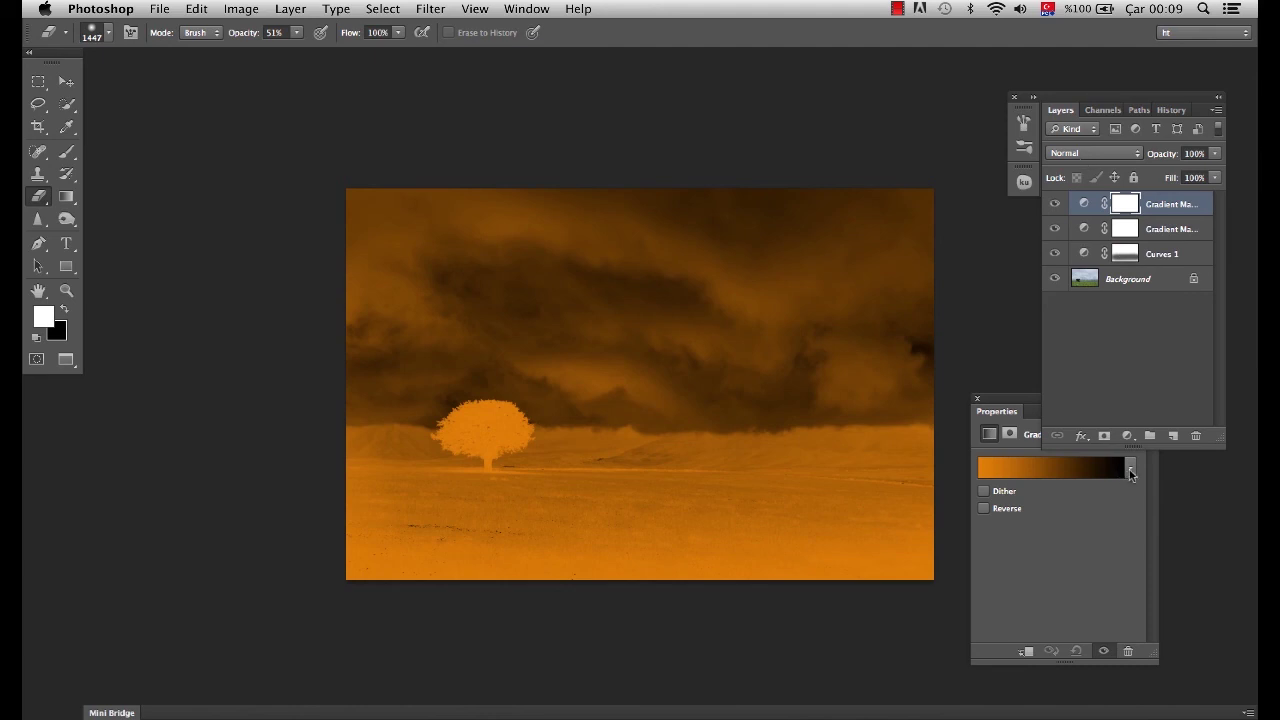
{"action": "left_click", "coordinate": [1130, 467]}
{"action": "left_click", "coordinate": [1049, 503]}
{"action": "left_click_drag", "start_coordinate": [1214, 153], "coordinate": [1164, 175]}
{"action": "left_click", "coordinate": [1159, 209]}
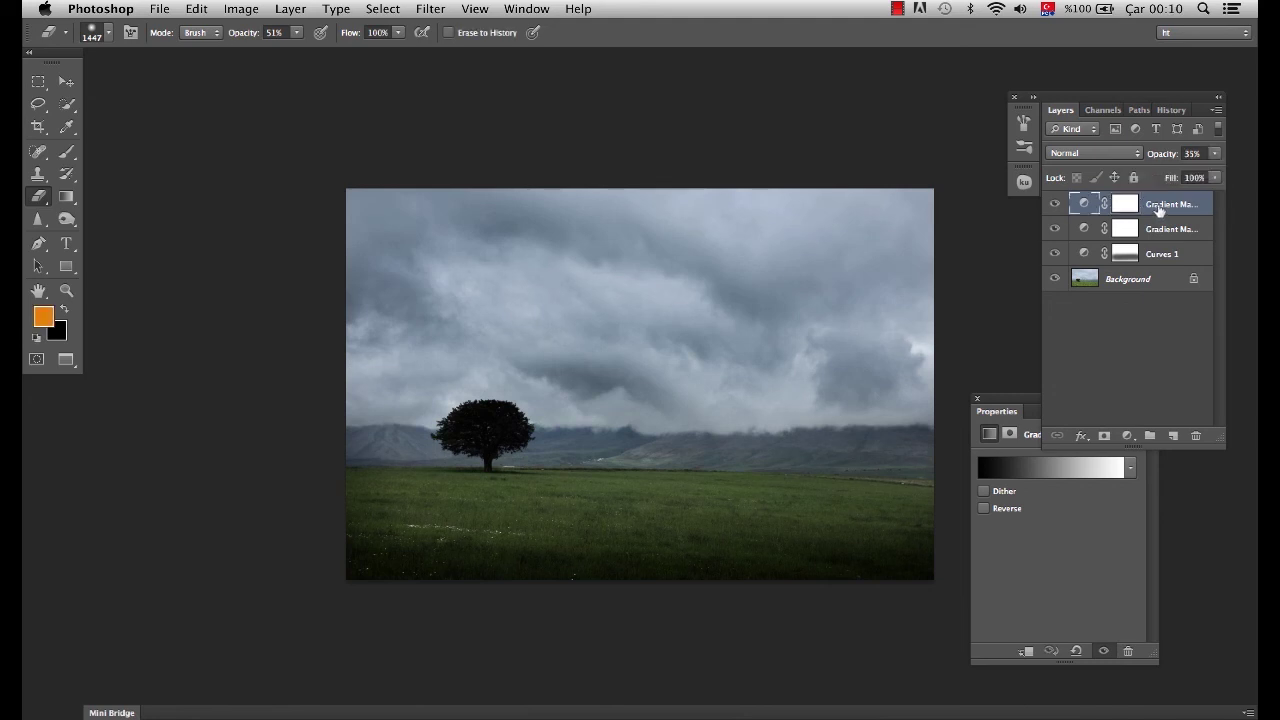
{"action": "left_click", "coordinate": [1127, 436]}
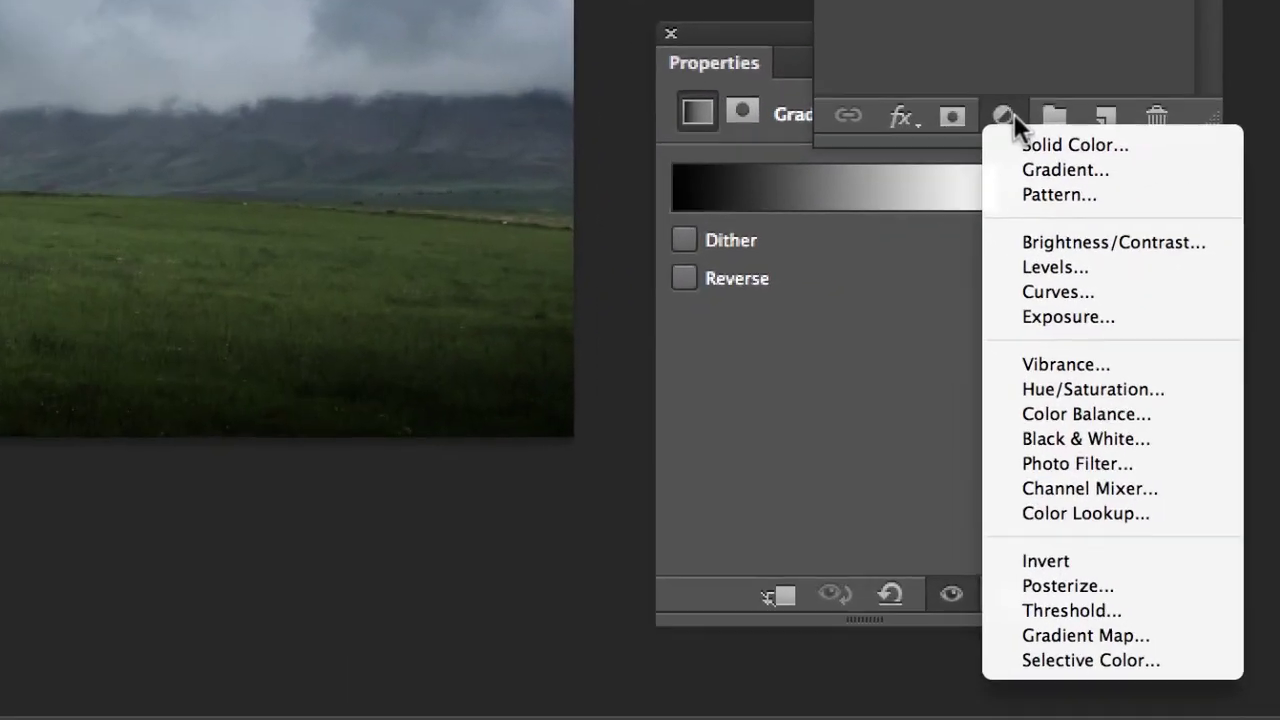
Step: Add a Warming Filter (85) Photo Filter at 100% density, Soft Light, 50% opacity, and show History
{"action": "left_click", "coordinate": [1075, 452]}
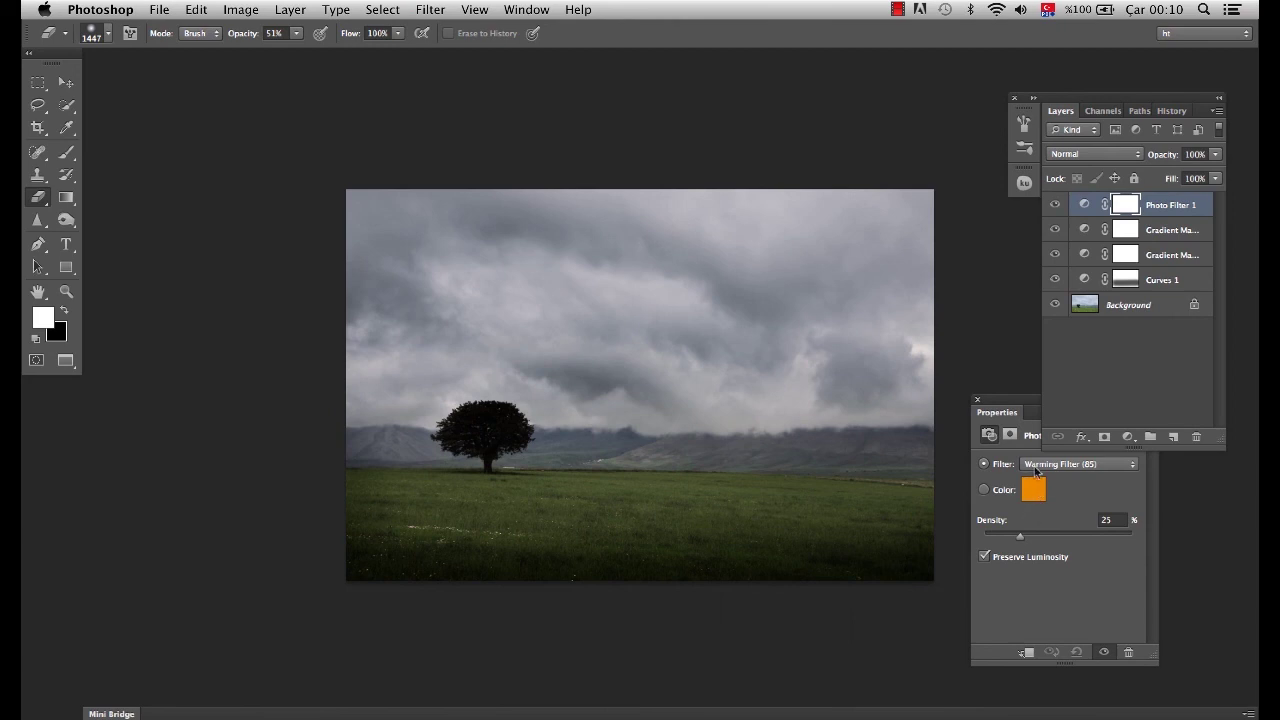
{"action": "left_click_drag", "start_coordinate": [1020, 537], "coordinate": [1138, 547]}
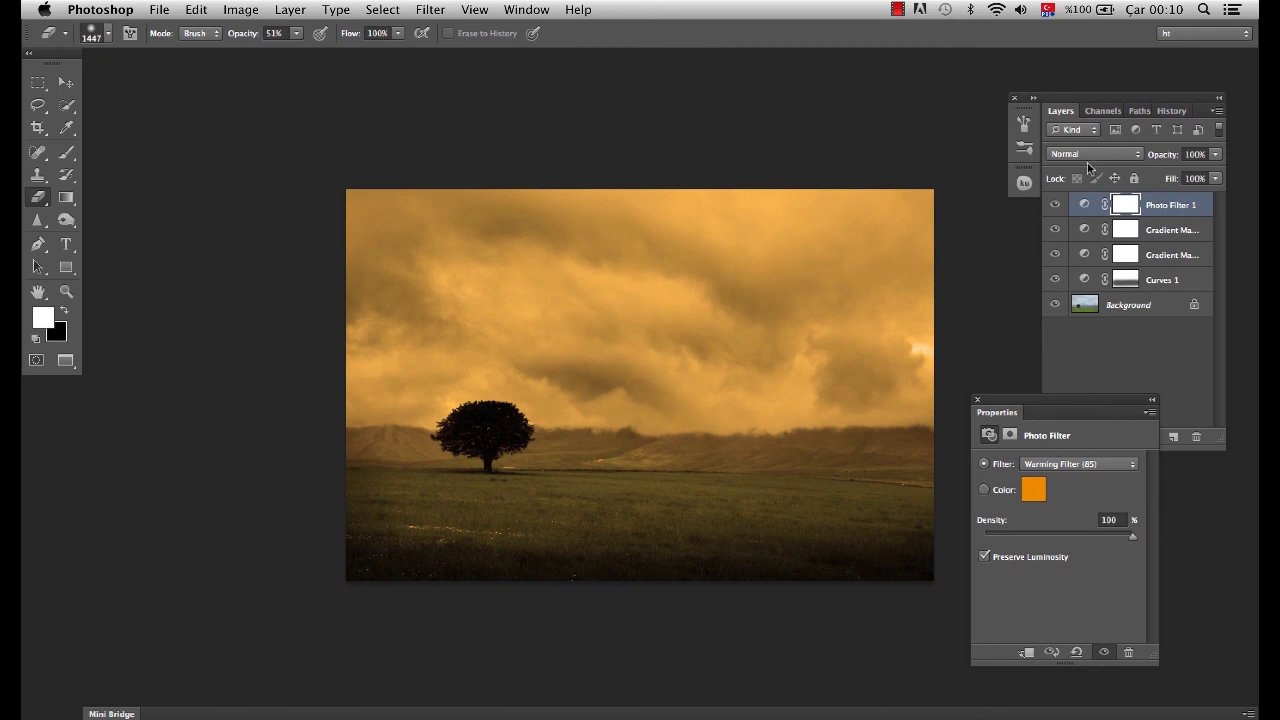
{"action": "left_click", "coordinate": [1092, 155]}
{"action": "left_click", "coordinate": [1090, 331]}
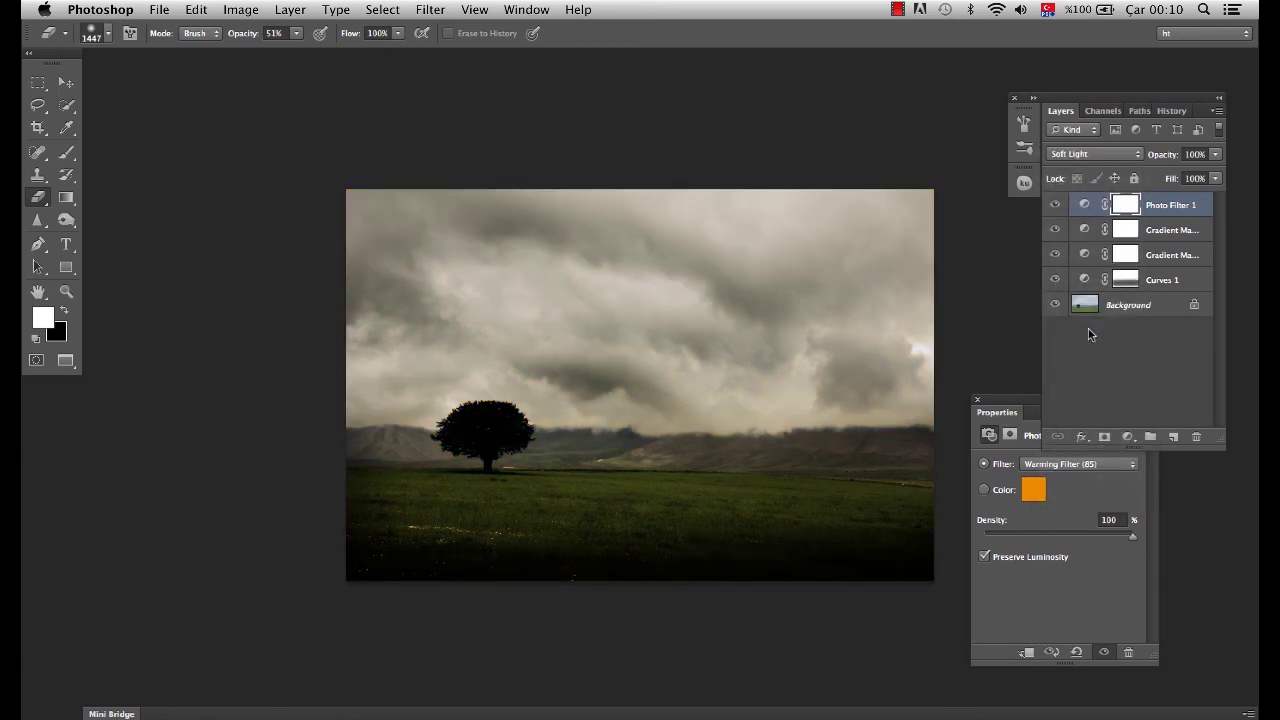
{"action": "left_click_drag", "start_coordinate": [1215, 154], "coordinate": [1183, 175]}
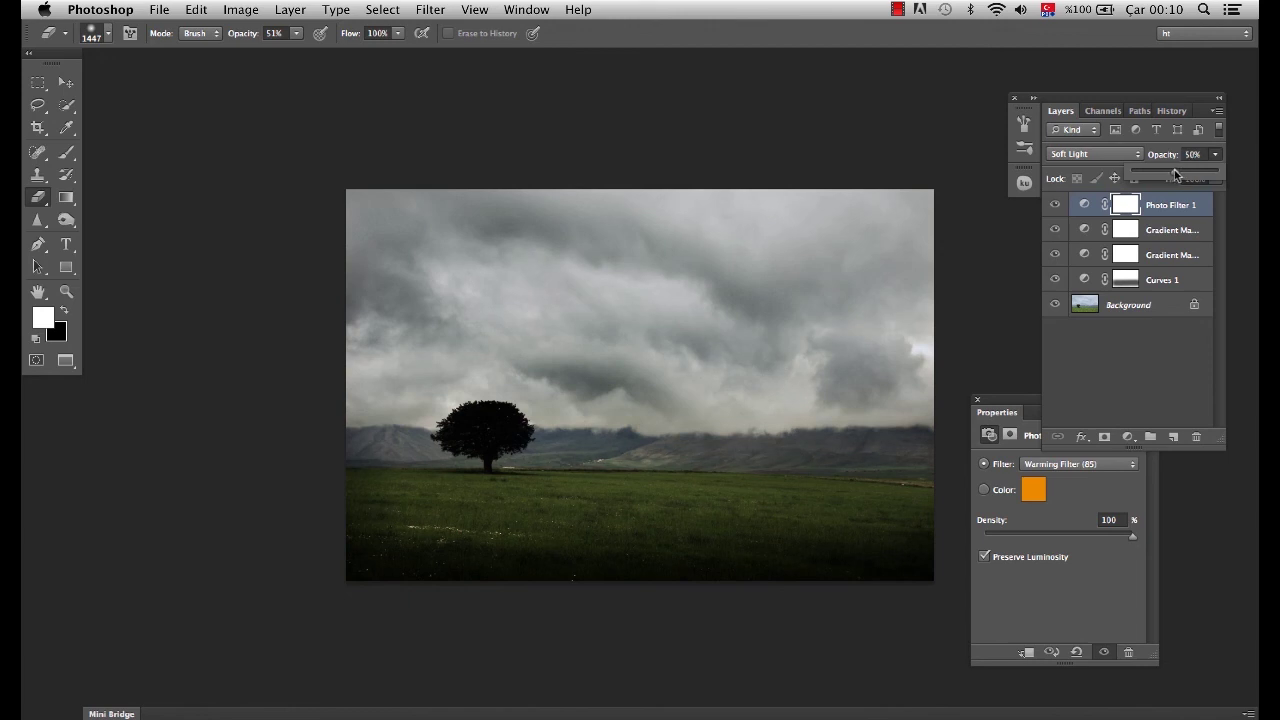
{"action": "left_click", "coordinate": [1172, 113]}
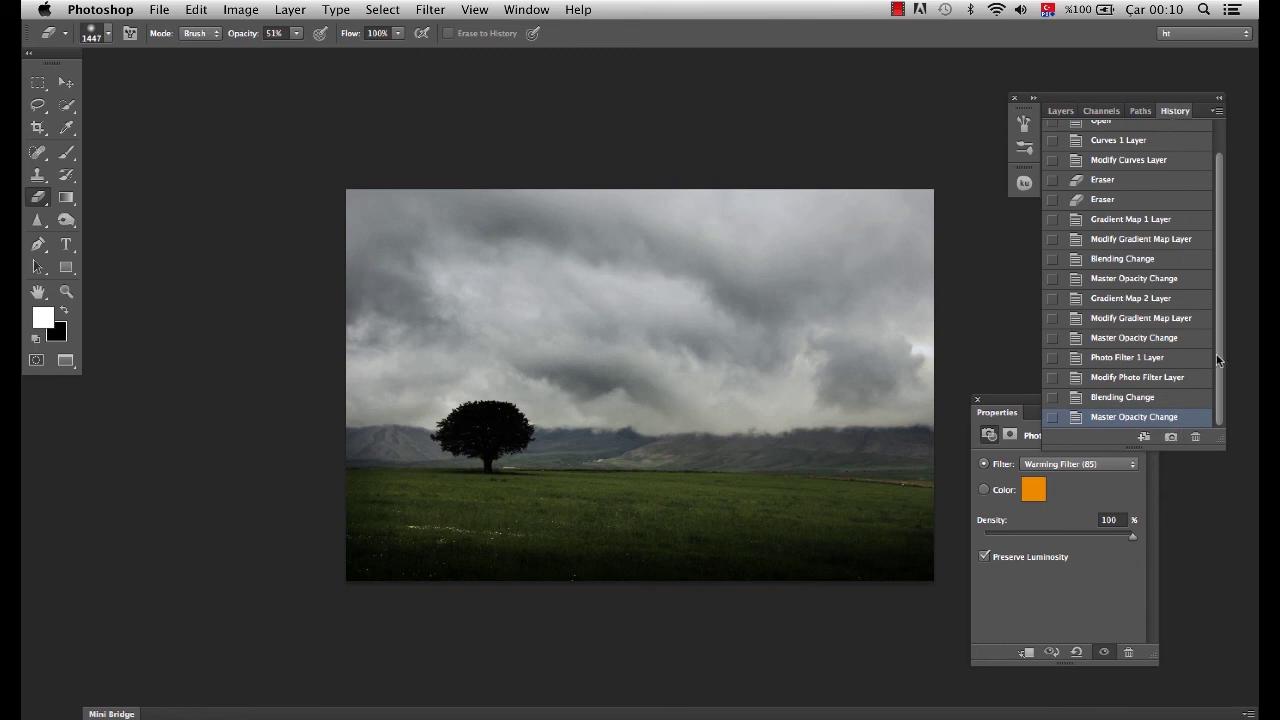
{"action": "left_click_drag", "start_coordinate": [1219, 362], "coordinate": [1198, 154]}
{"action": "left_click", "coordinate": [1140, 131]}
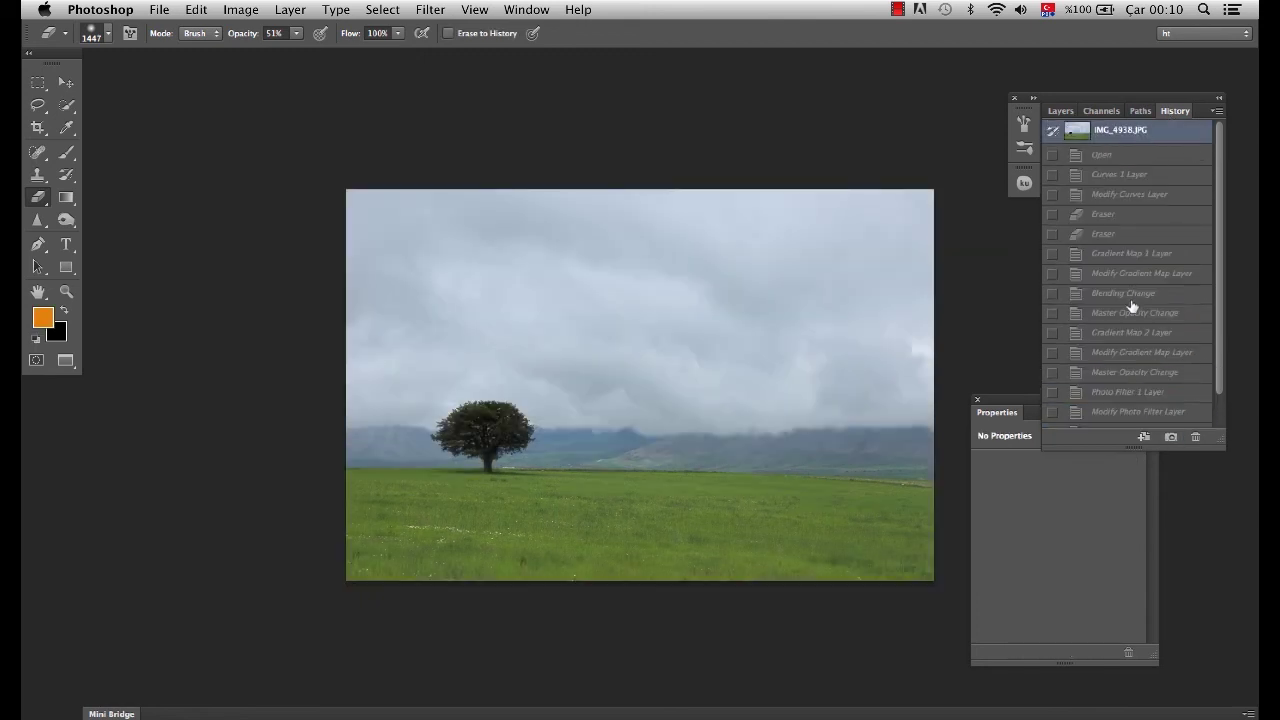
{"action": "scroll", "coordinate": [1135, 307], "scroll_direction": "down", "scroll_amount": 1}
{"action": "scroll", "coordinate": [1135, 307], "scroll_direction": "down", "scroll_amount": 1}
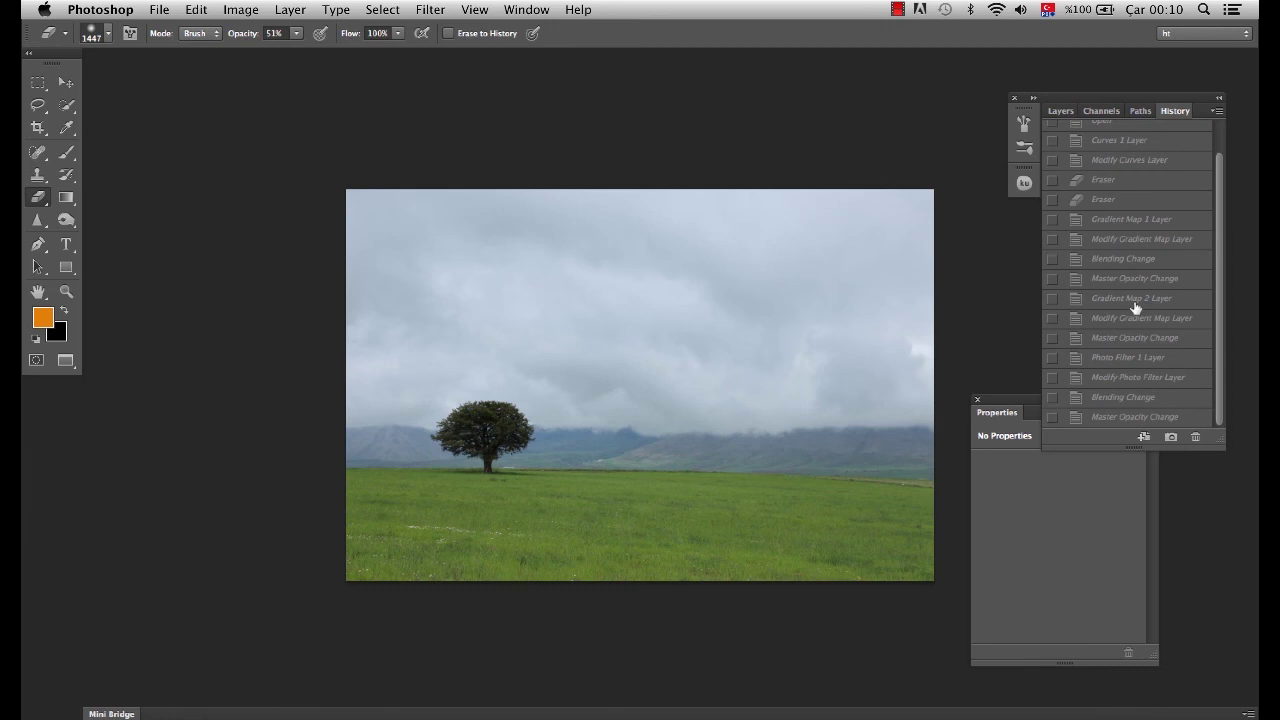
{"action": "left_click", "coordinate": [1135, 417]}
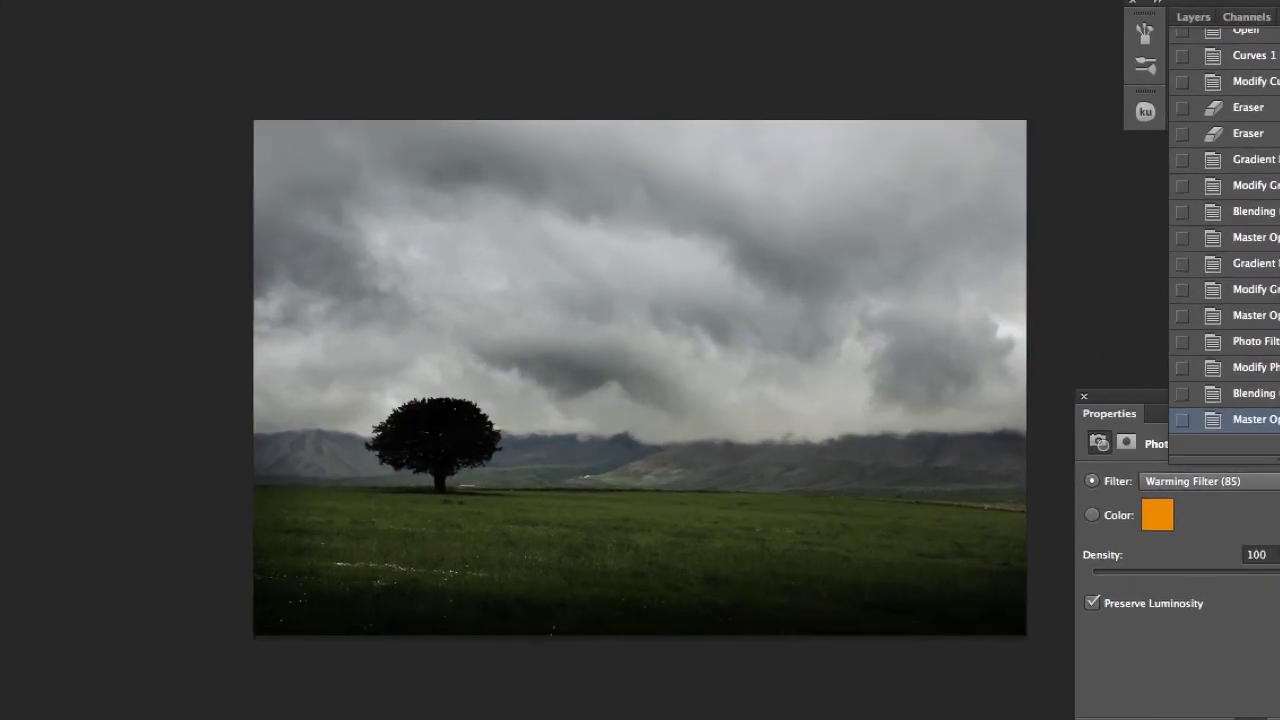